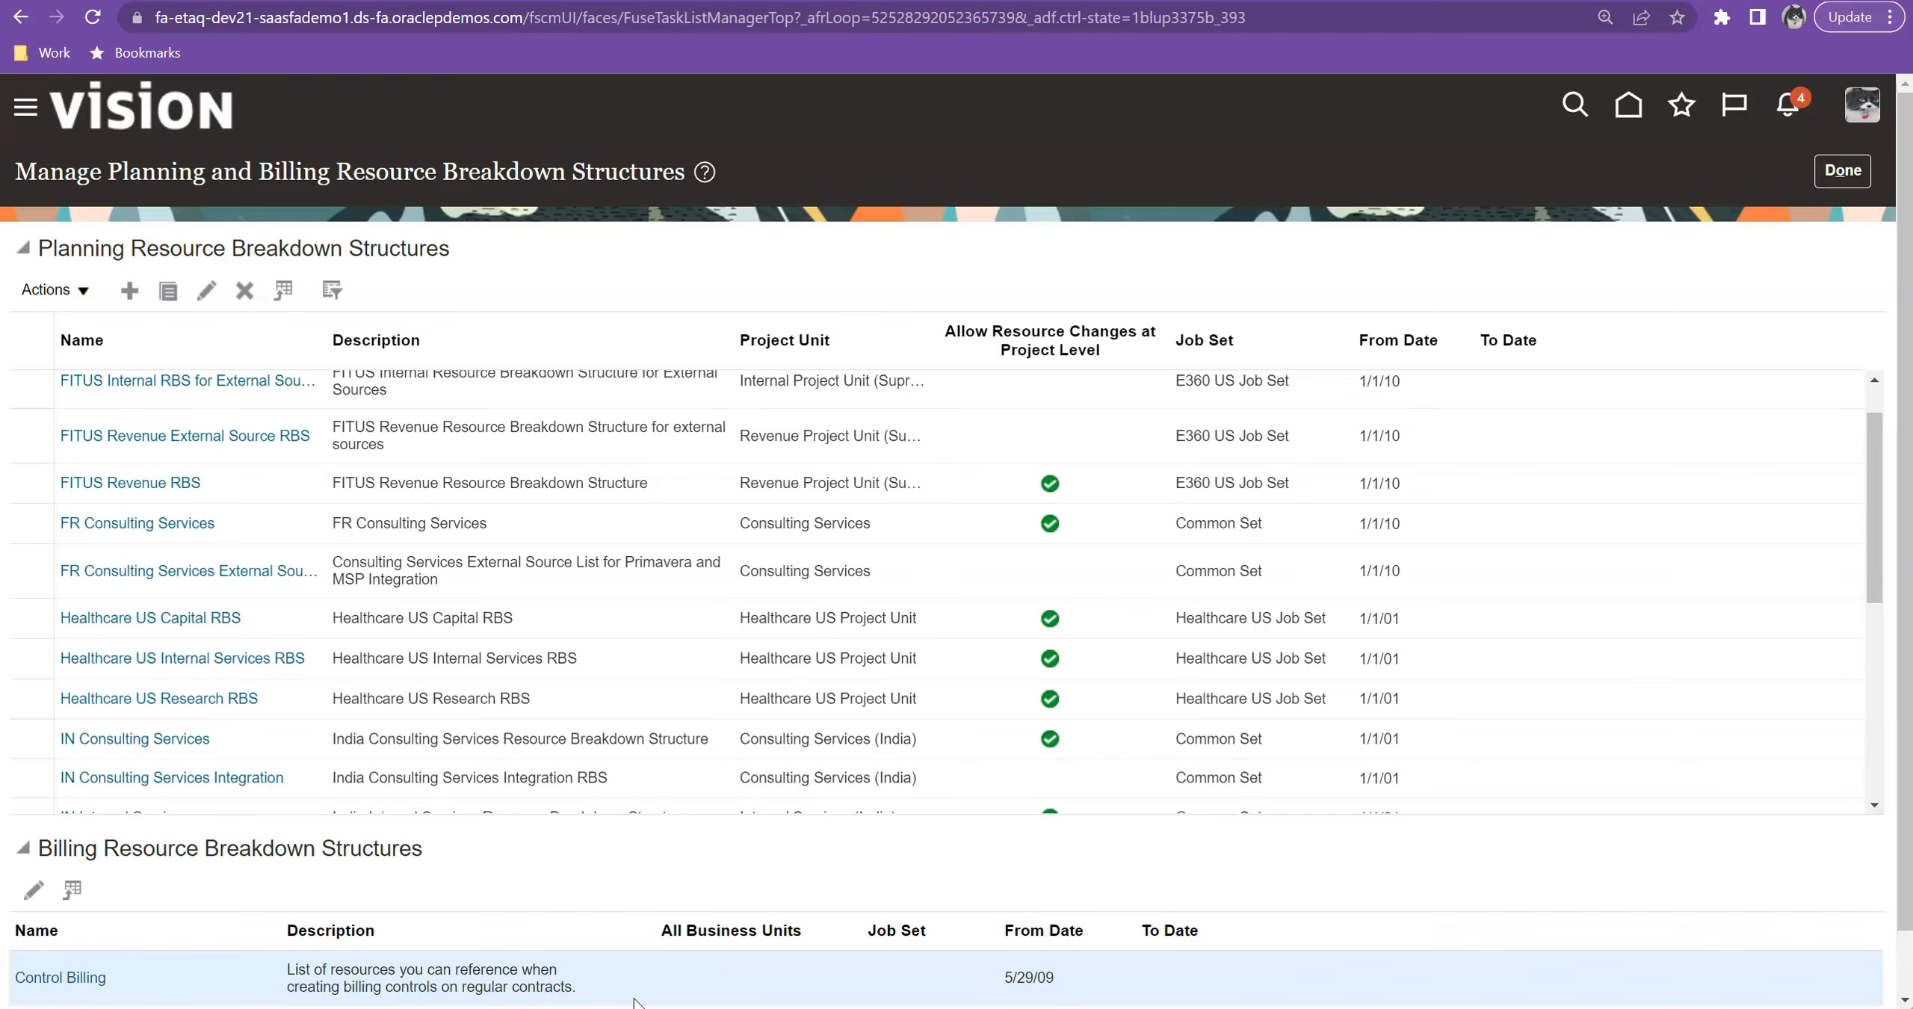
Step: Open the planning RBS for editing, accept the warning, and advance to Select Resource Formats
{"action": "scroll", "coordinate": [265, 619], "scroll_direction": "down", "scroll_amount": 10}
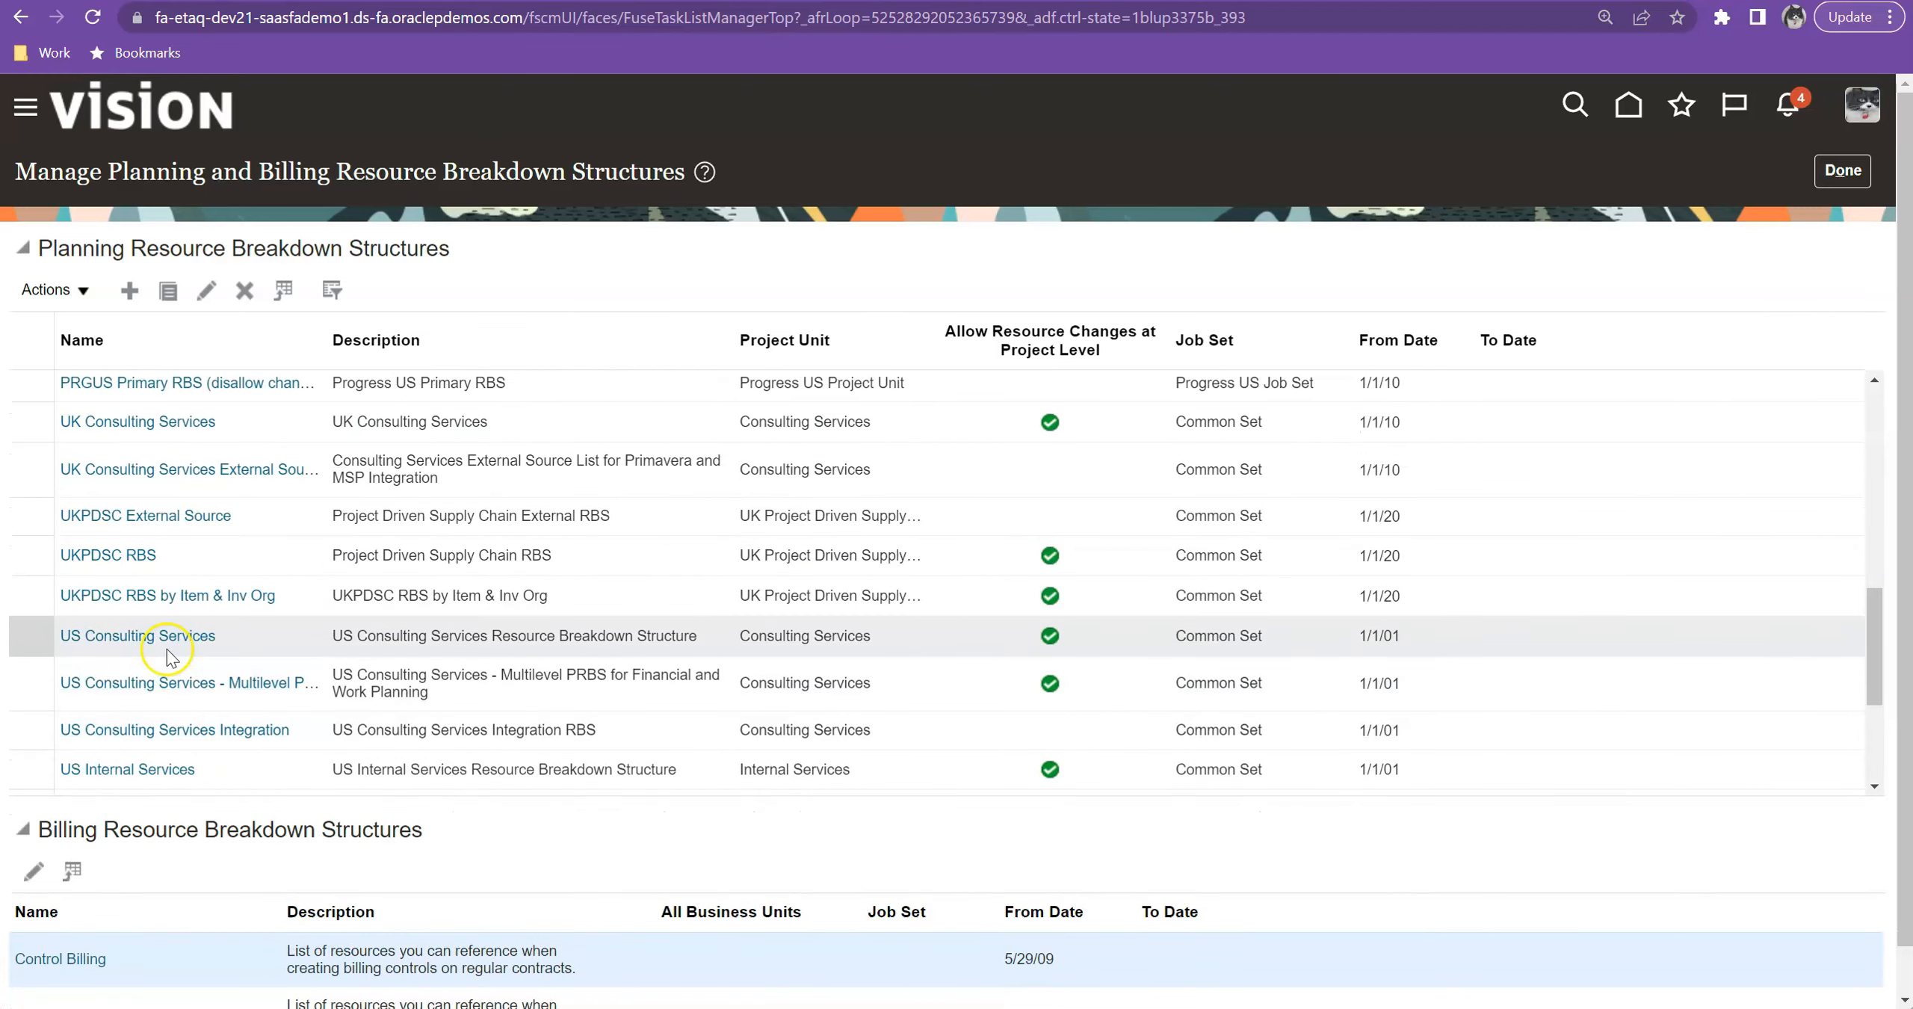
{"action": "left_click", "coordinate": [166, 647]}
{"action": "left_click", "coordinate": [1262, 604]}
{"action": "left_click", "coordinate": [1677, 255]}
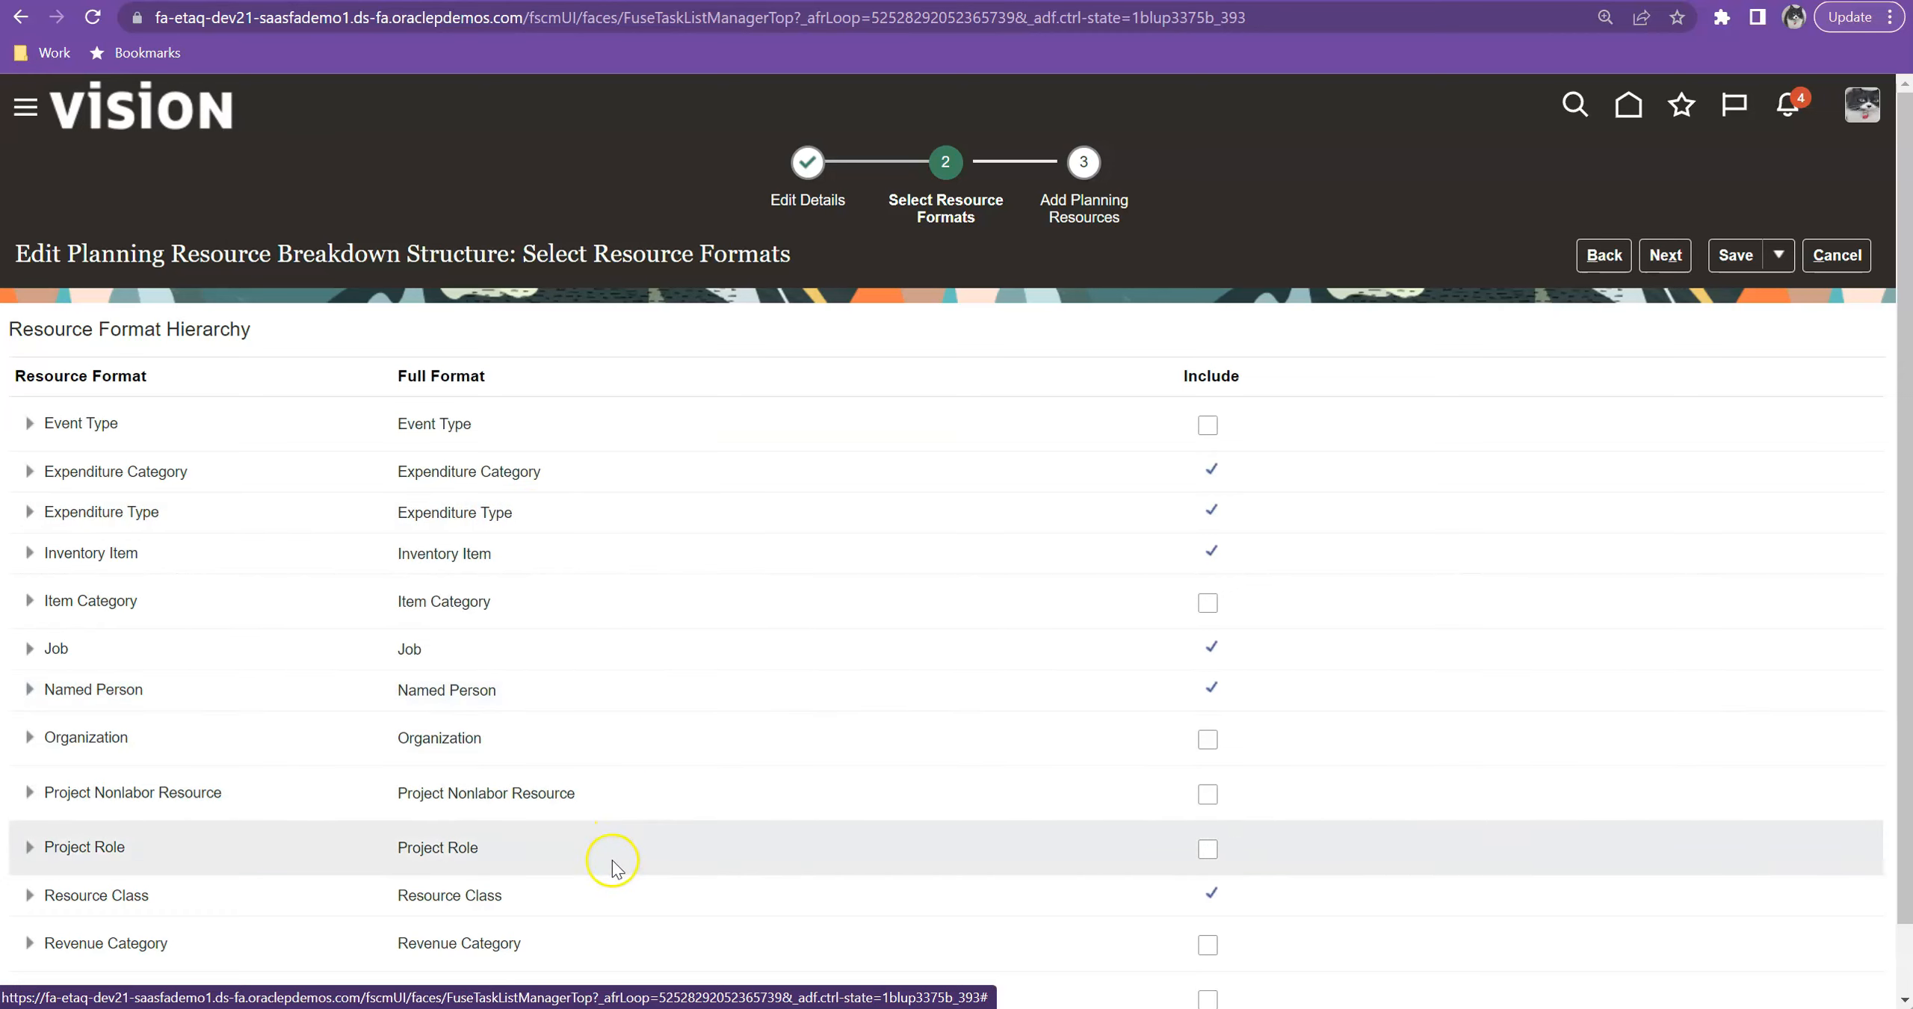
Step: Scroll through the Add Resources list of Expenditure Category planning resources
{"action": "scroll", "coordinate": [1475, 553], "scroll_direction": "down", "scroll_amount": 2}
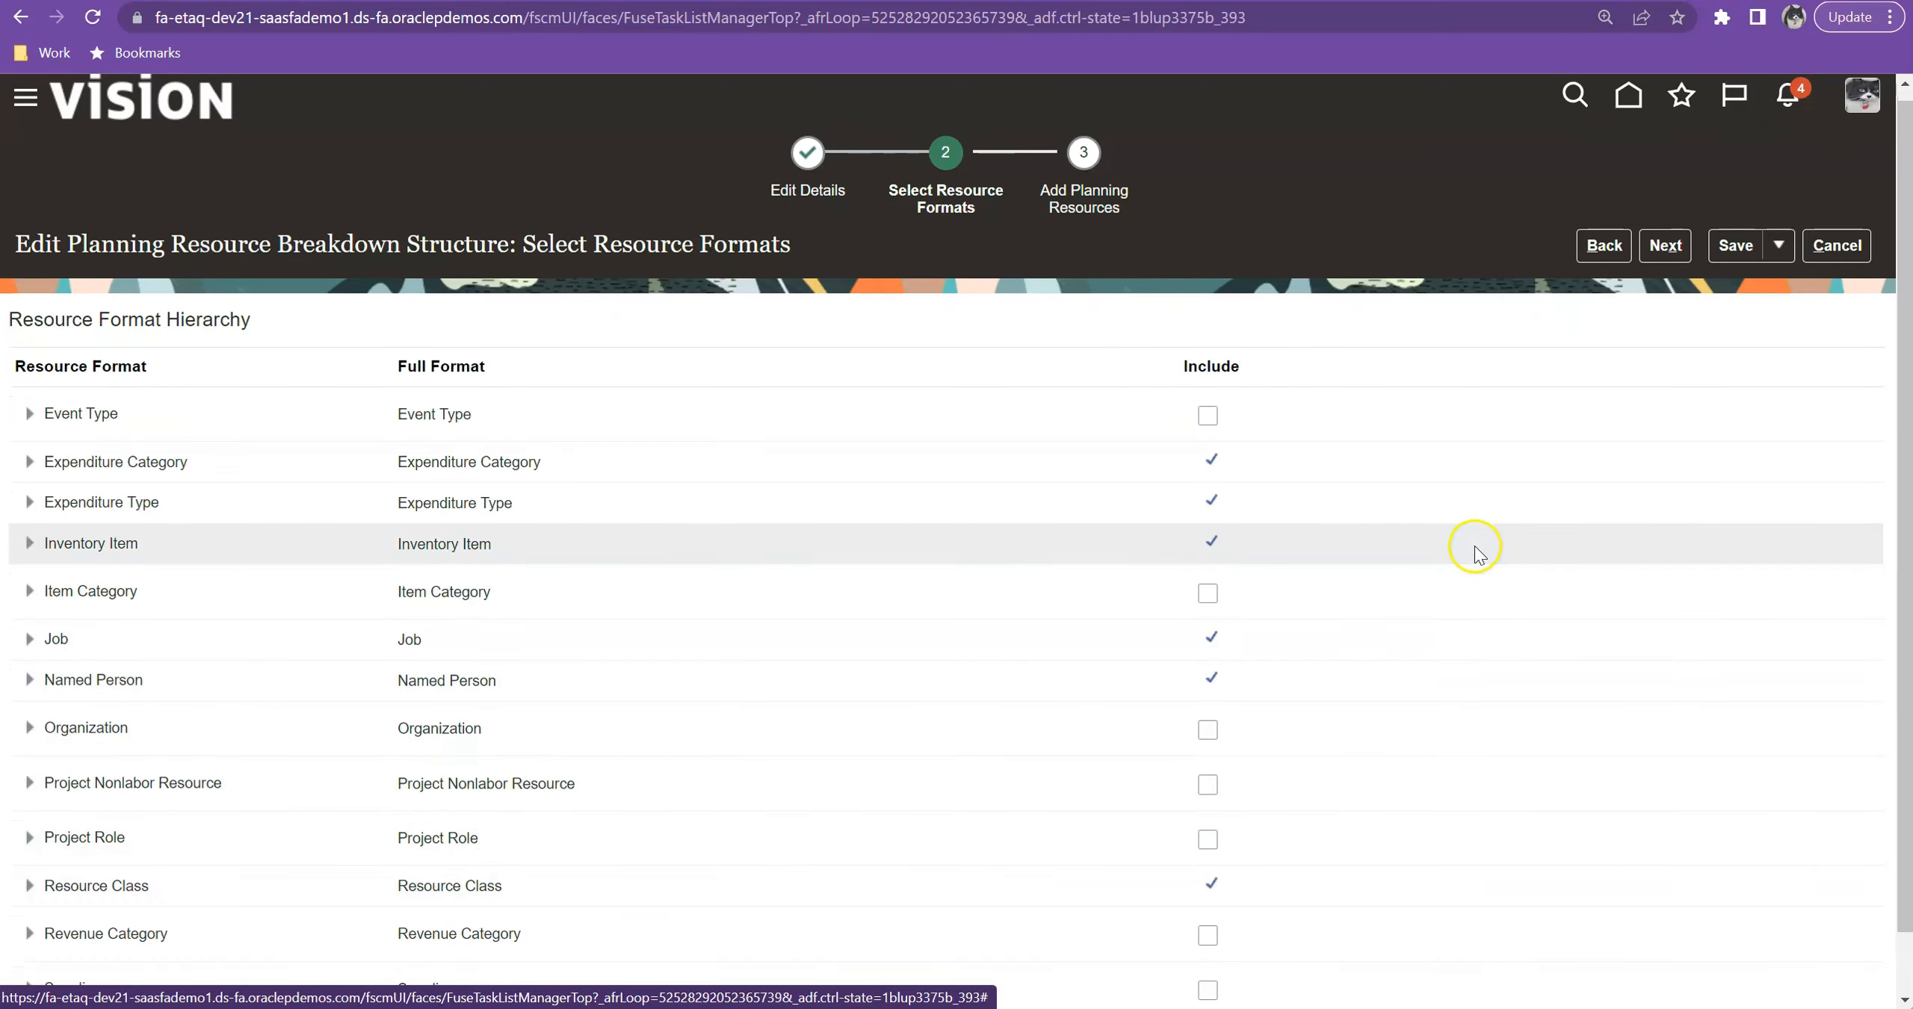
{"action": "scroll", "coordinate": [1474, 554], "scroll_direction": "up", "scroll_amount": 2}
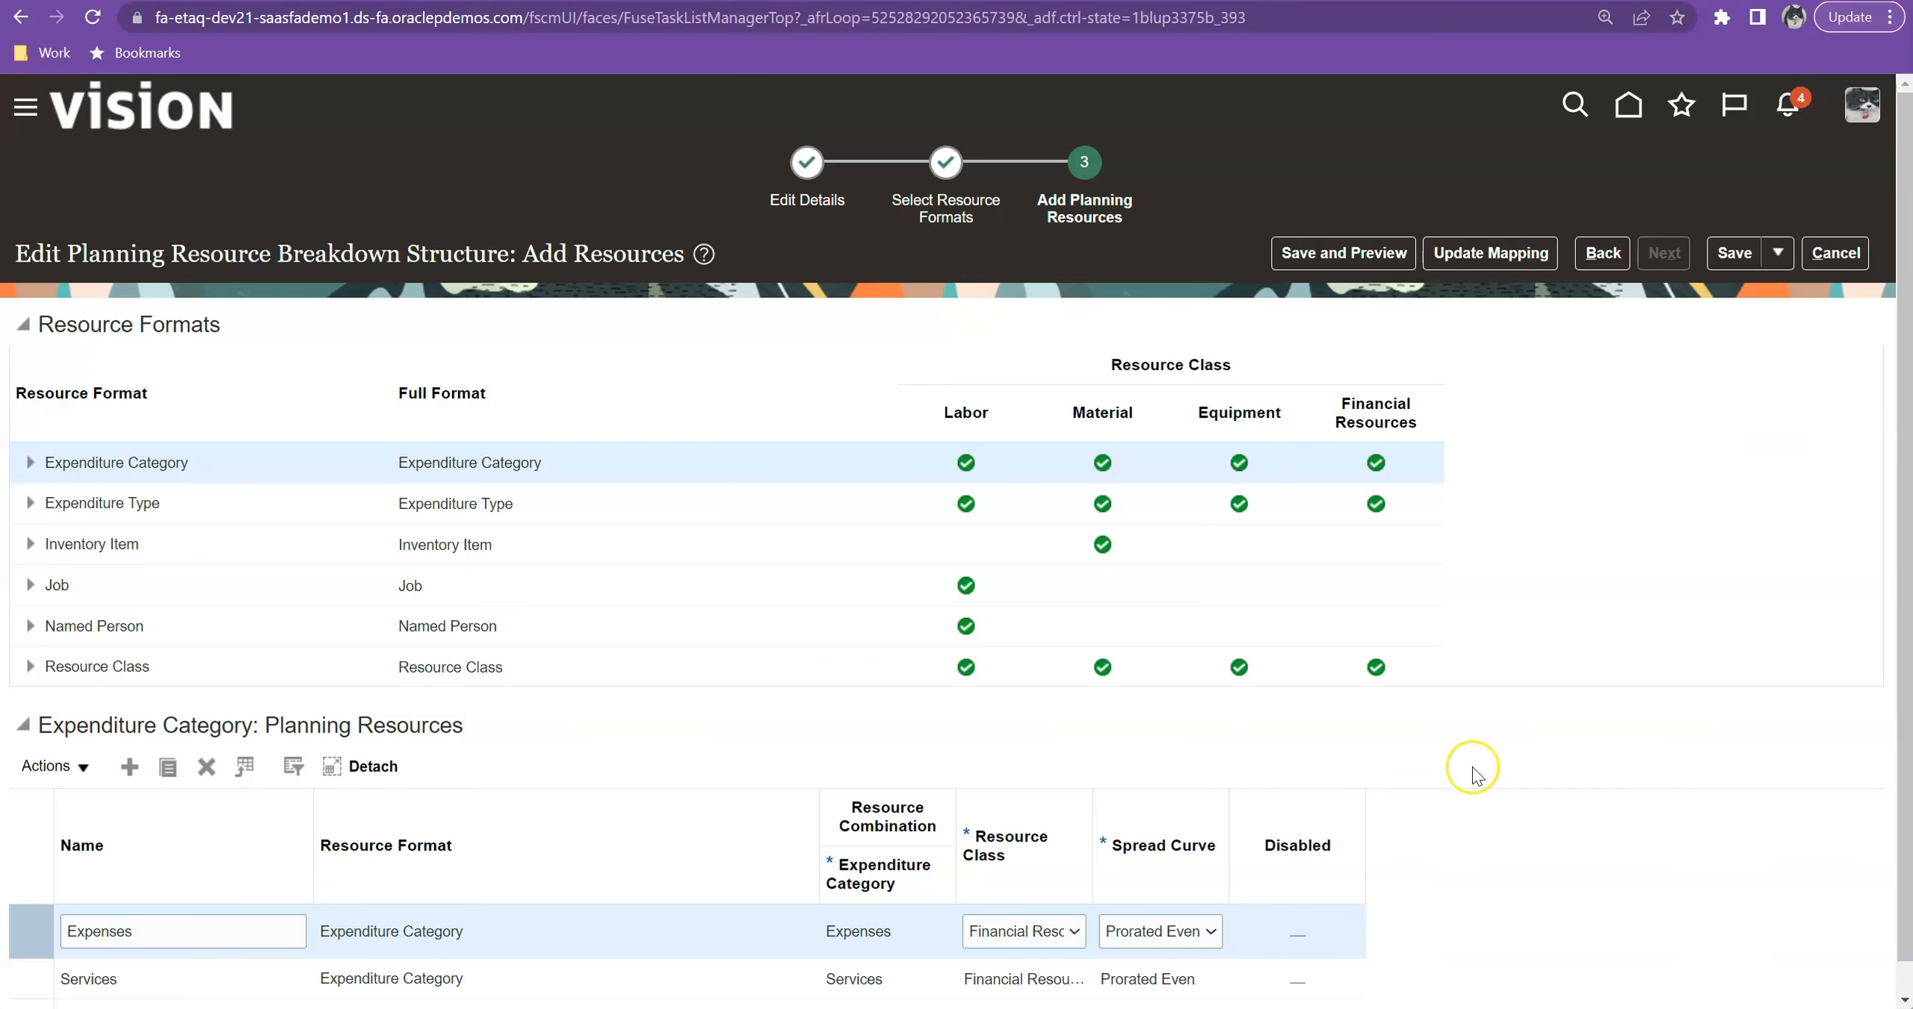
{"action": "scroll", "coordinate": [1471, 770], "scroll_direction": "down", "scroll_amount": 1}
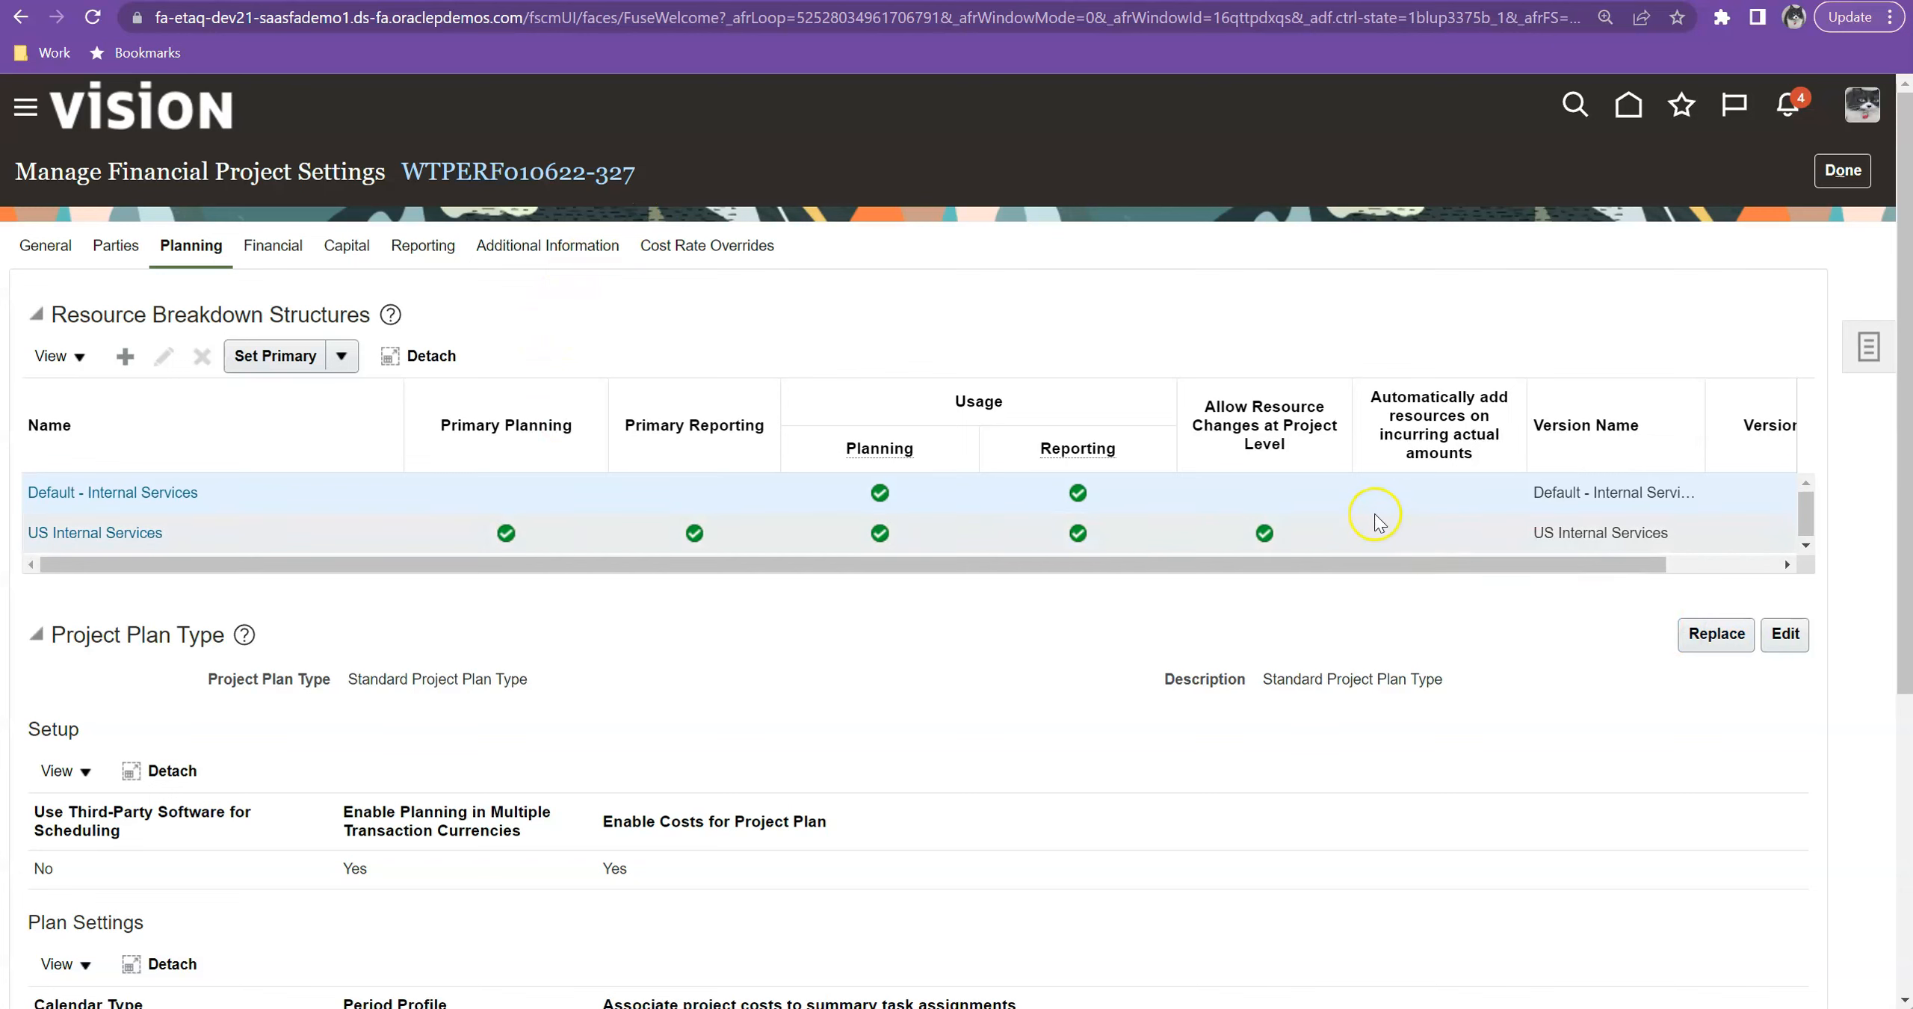
{"action": "left_click", "coordinate": [1231, 401]}
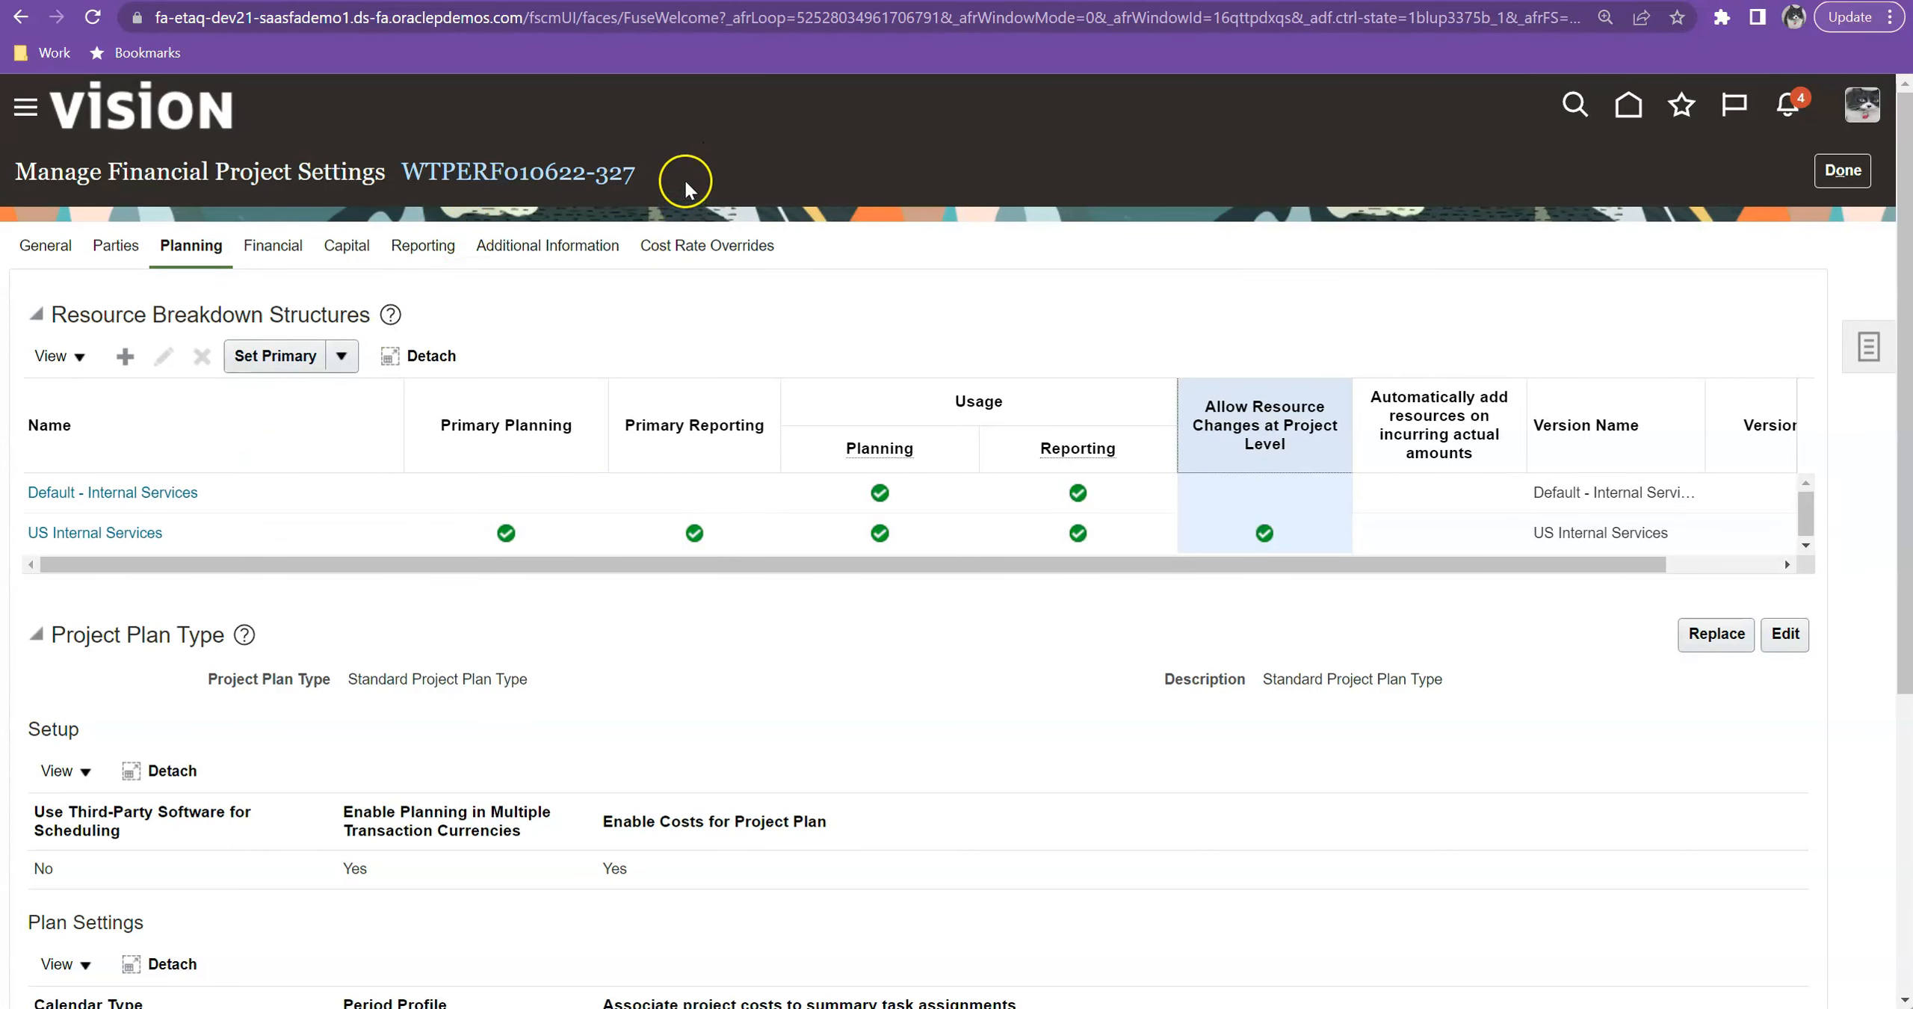
{"action": "left_click_drag", "start_coordinate": [677, 180], "coordinate": [419, 188]}
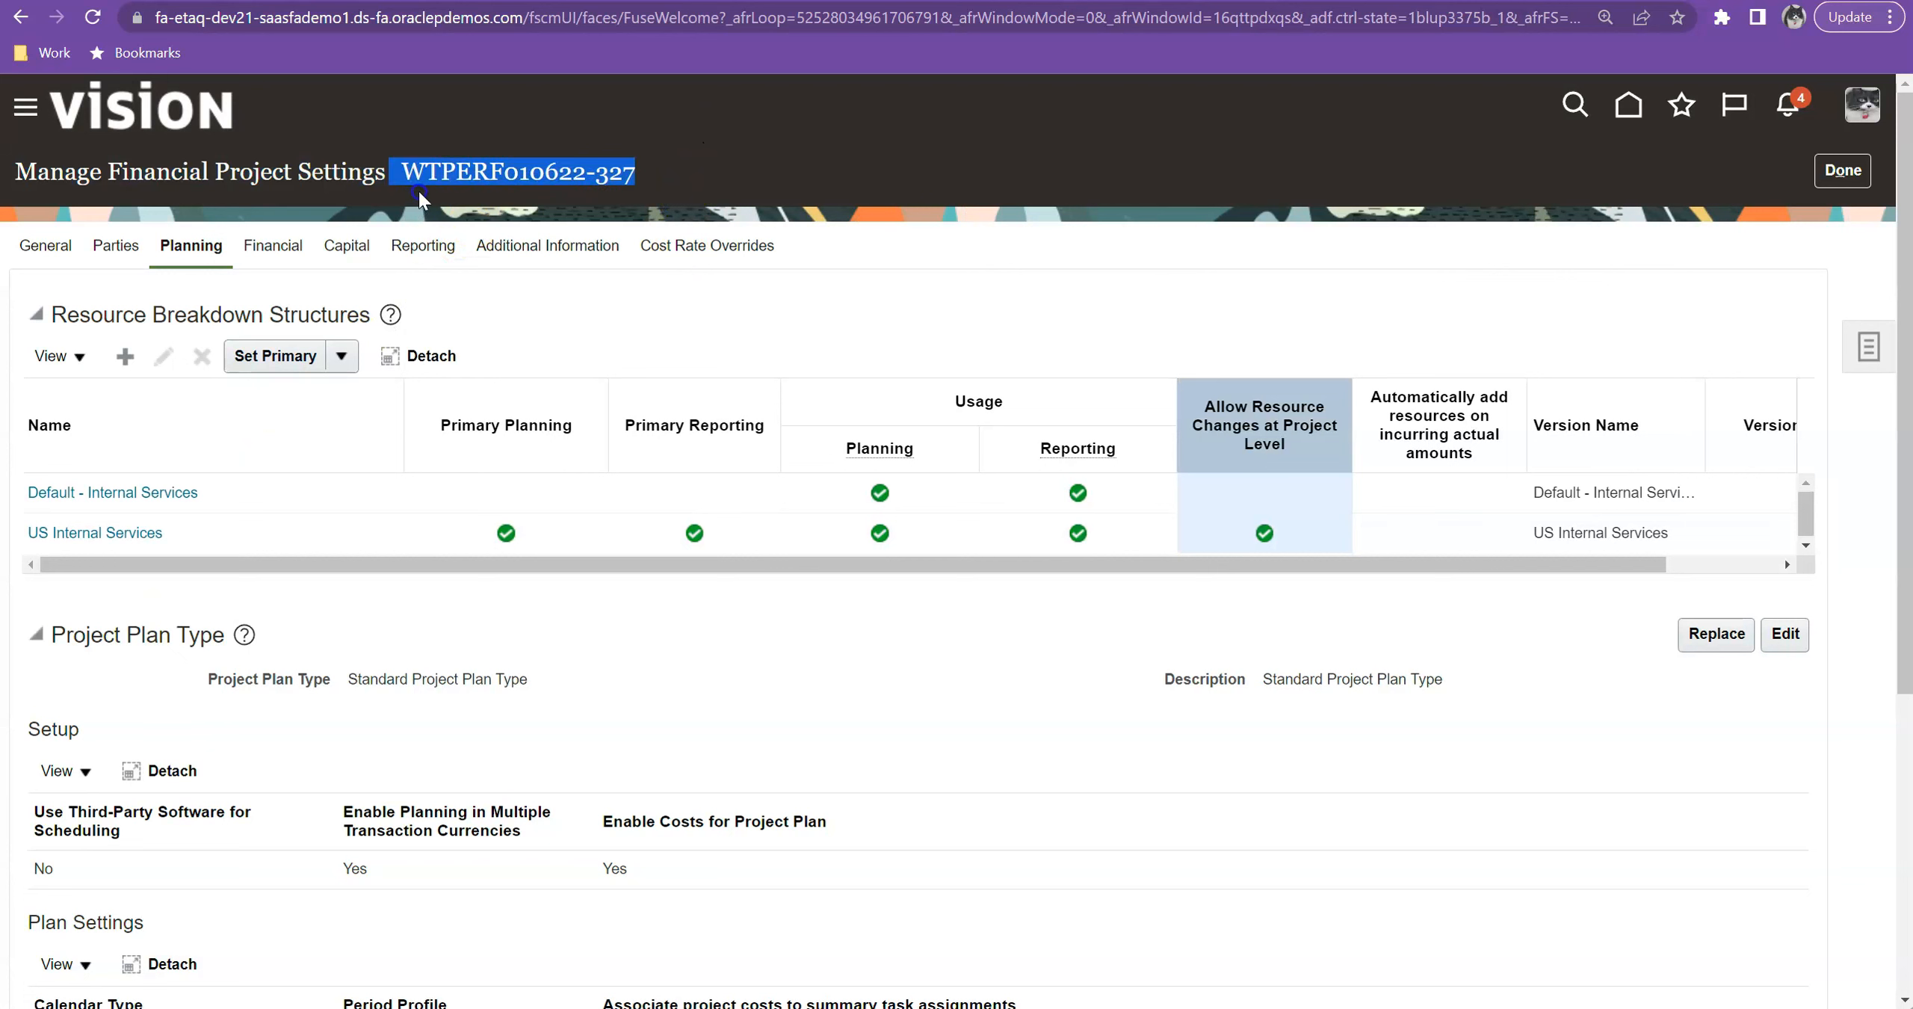
{"action": "left_click", "coordinate": [48, 535]}
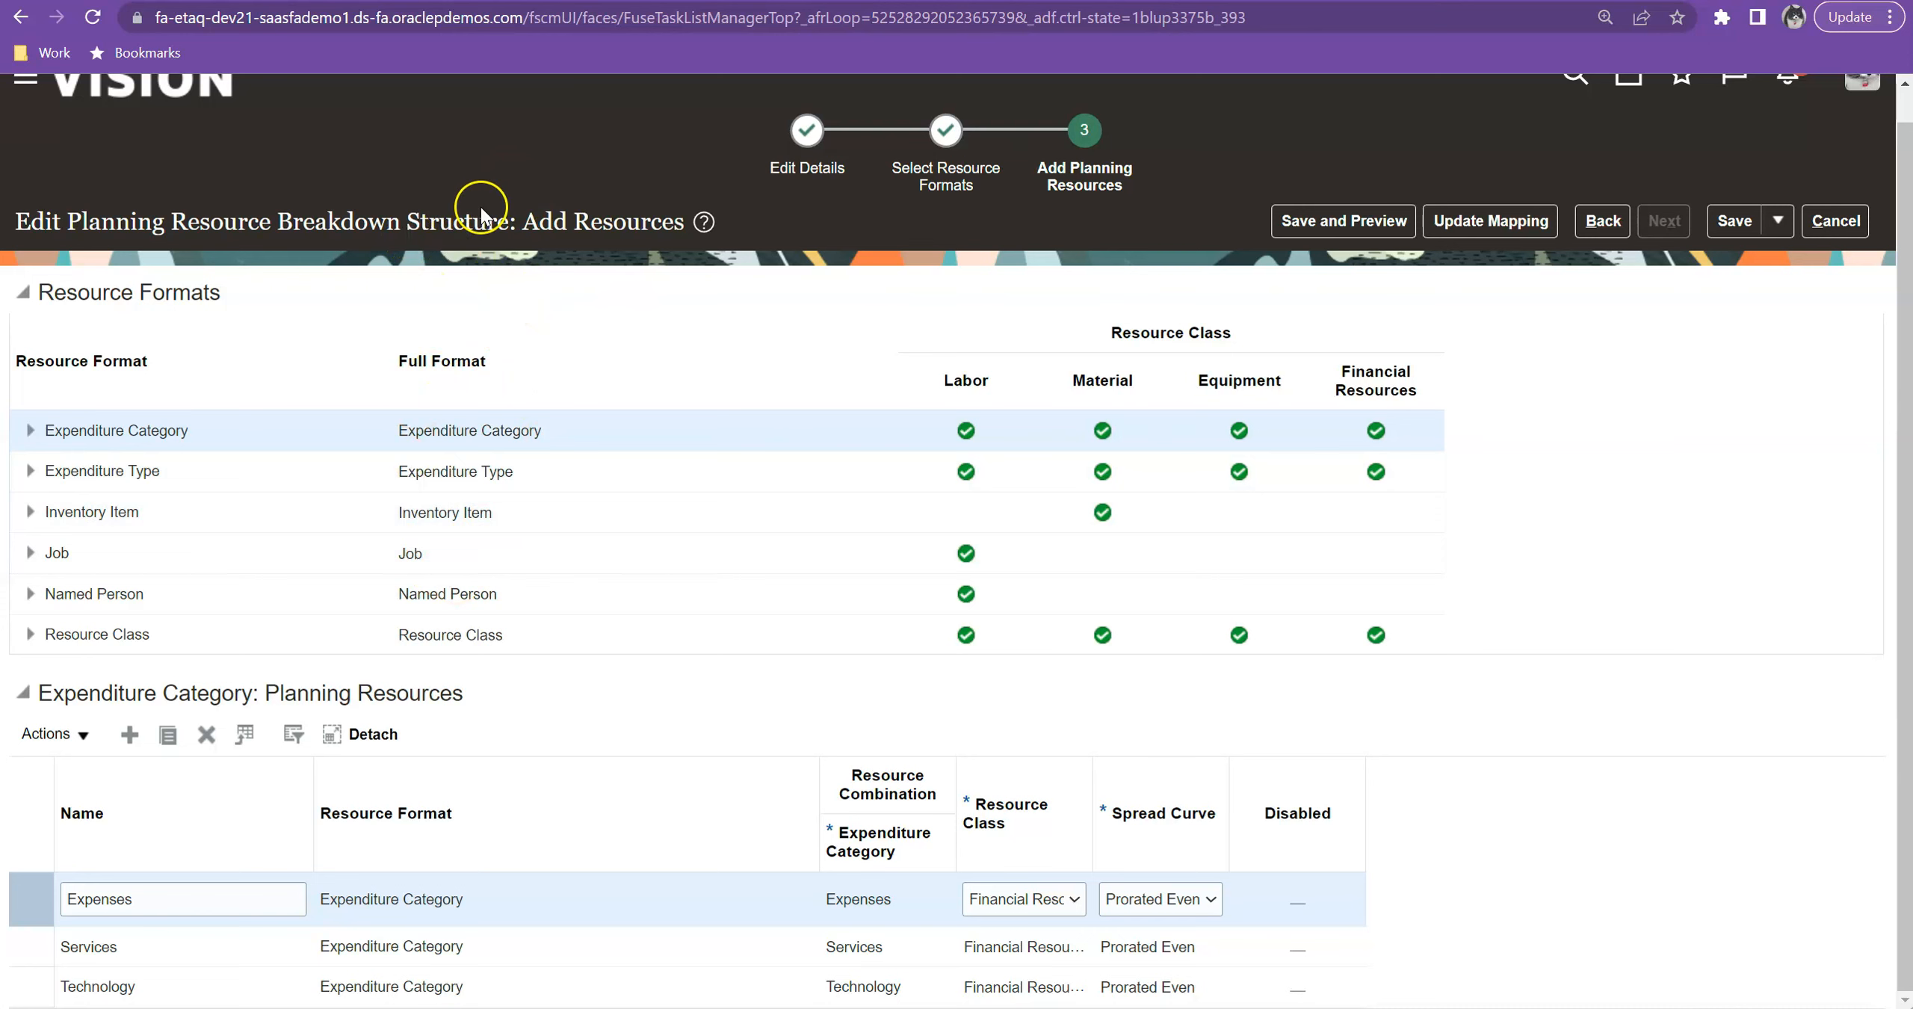
{"action": "left_click", "coordinate": [1836, 235]}
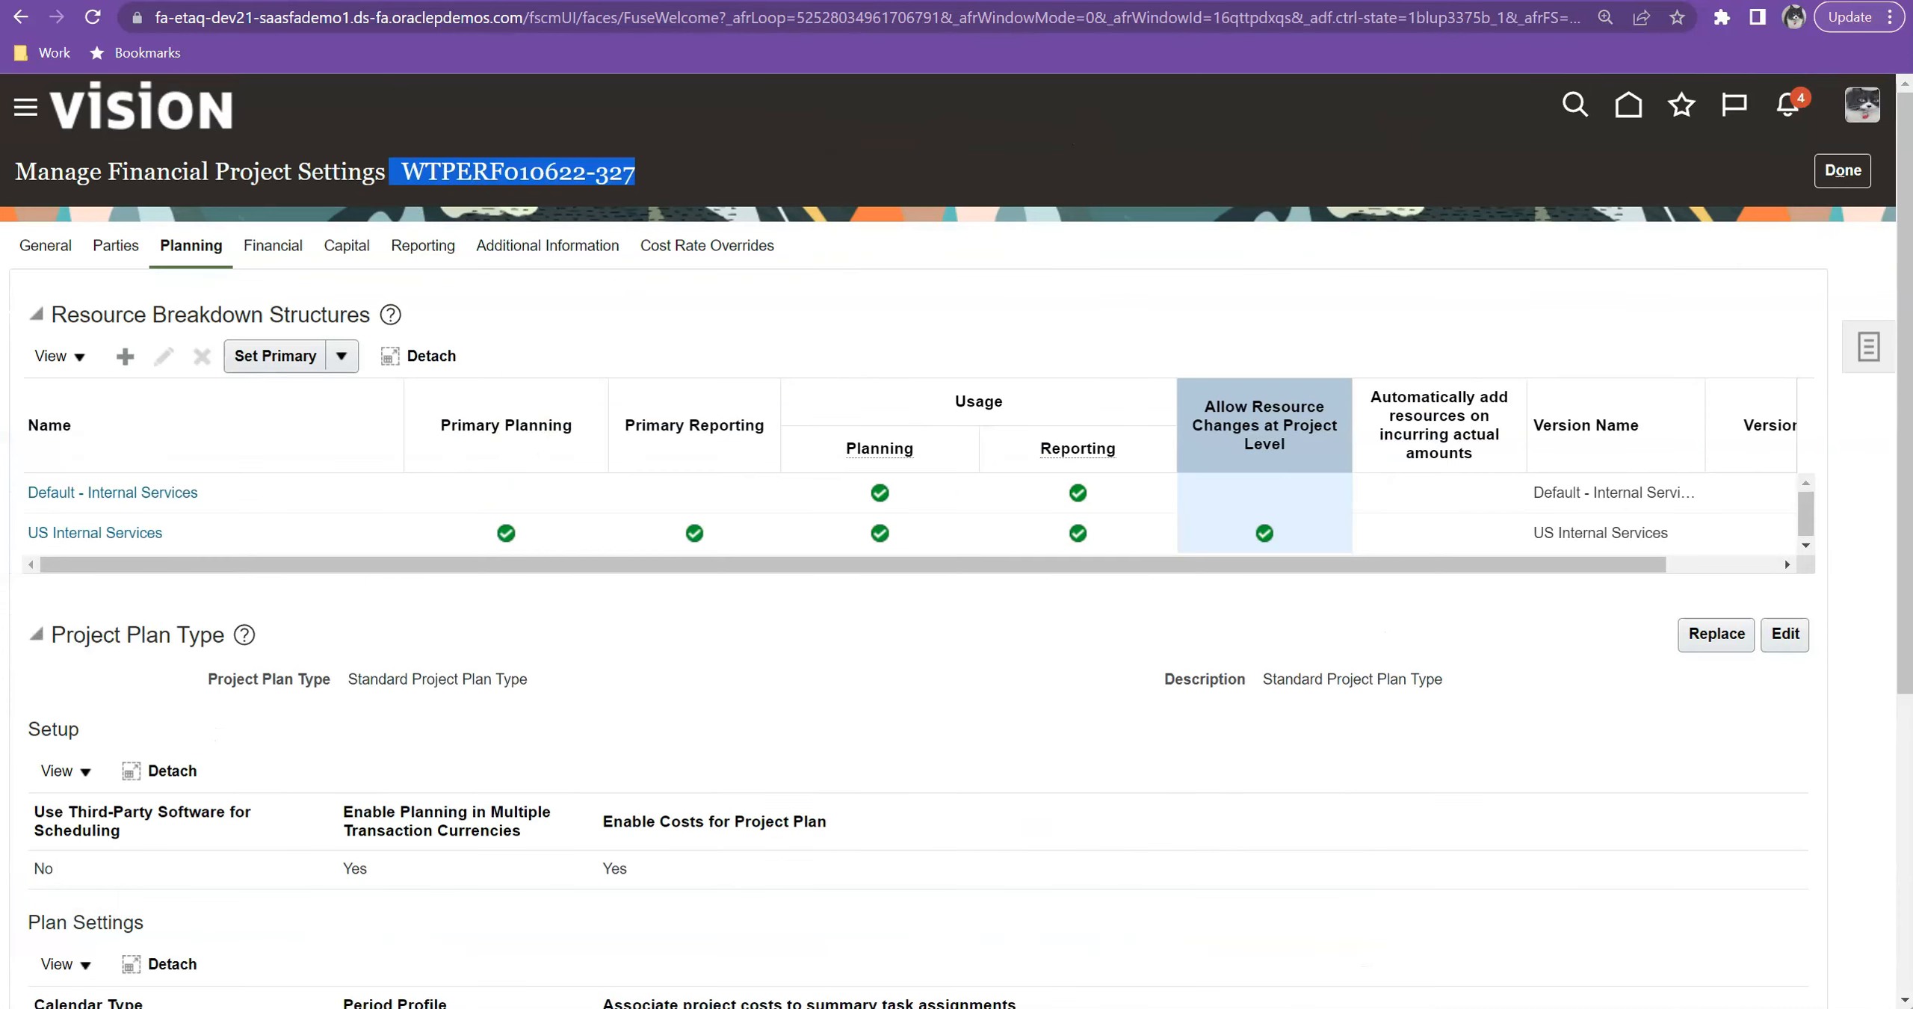
{"action": "left_click", "coordinate": [112, 533]}
{"action": "scroll", "coordinate": [635, 494], "scroll_direction": "down", "scroll_amount": 4}
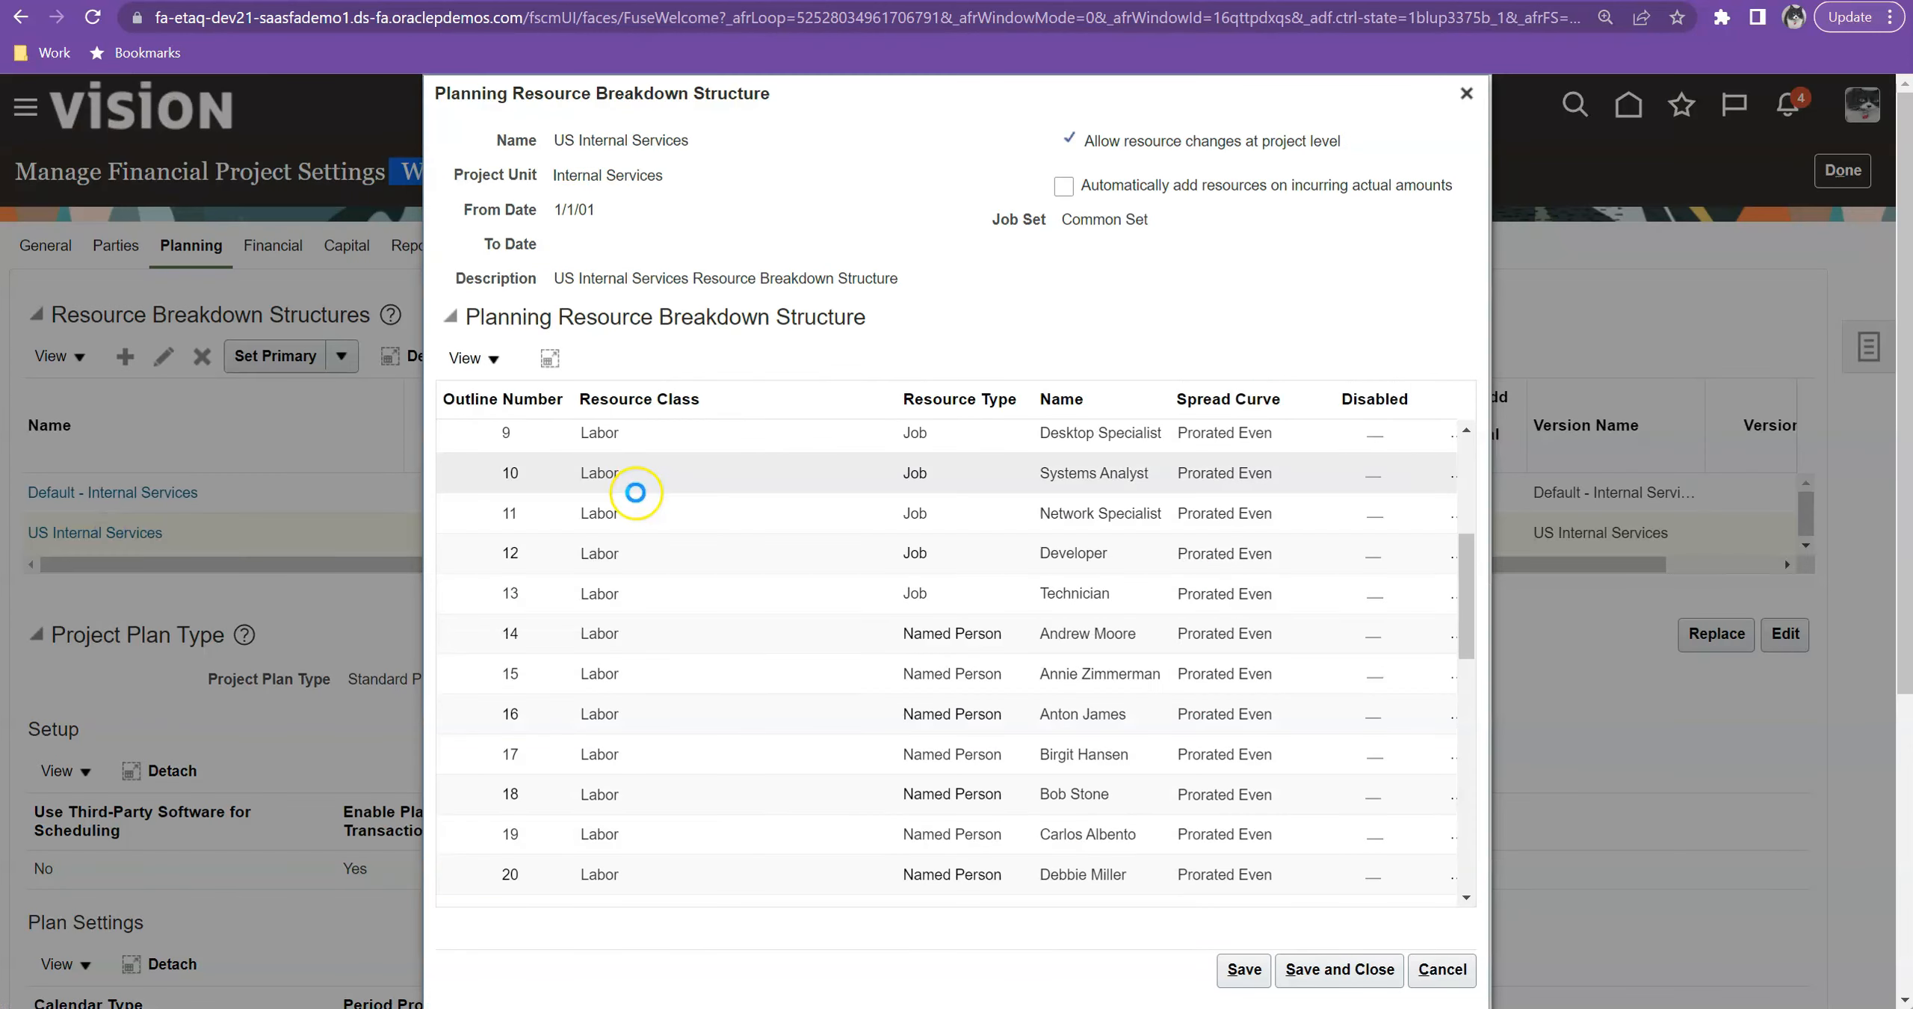
{"action": "scroll", "coordinate": [635, 494], "scroll_direction": "down", "scroll_amount": 15}
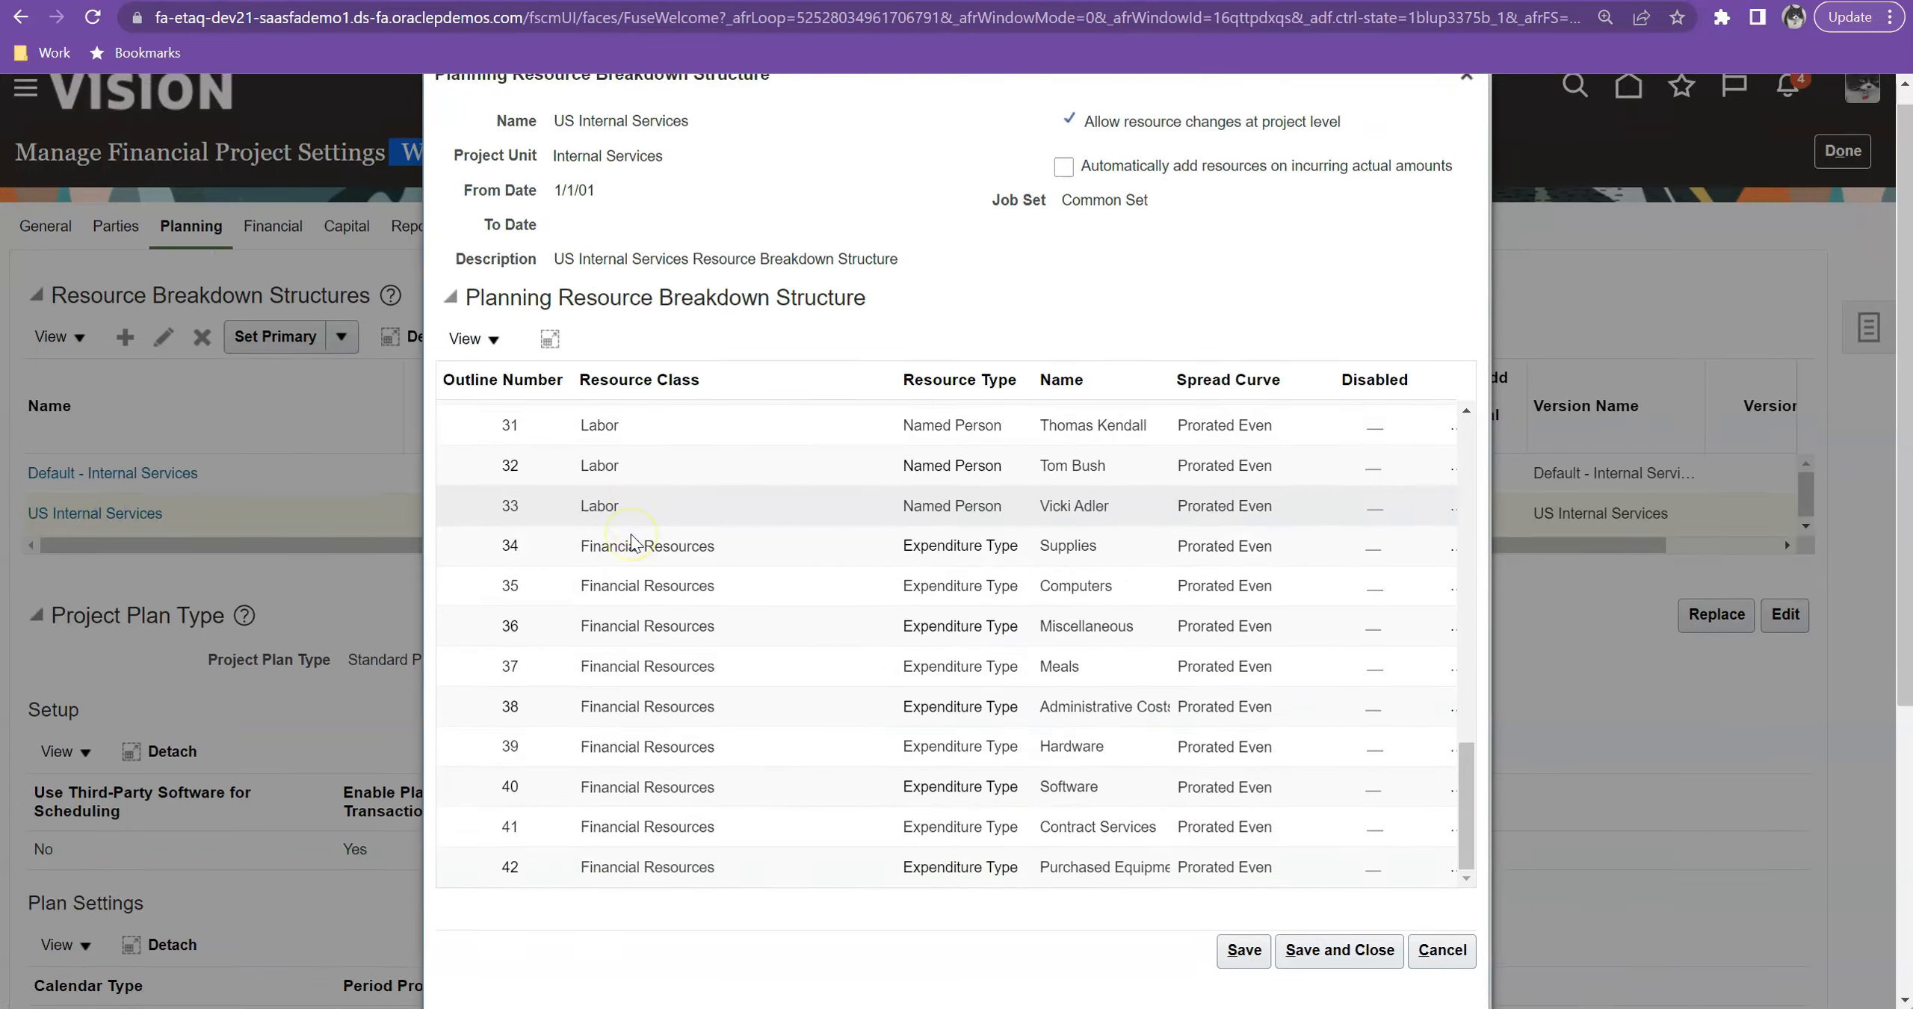
{"action": "scroll", "coordinate": [1069, 359], "scroll_direction": "up", "scroll_amount": 3}
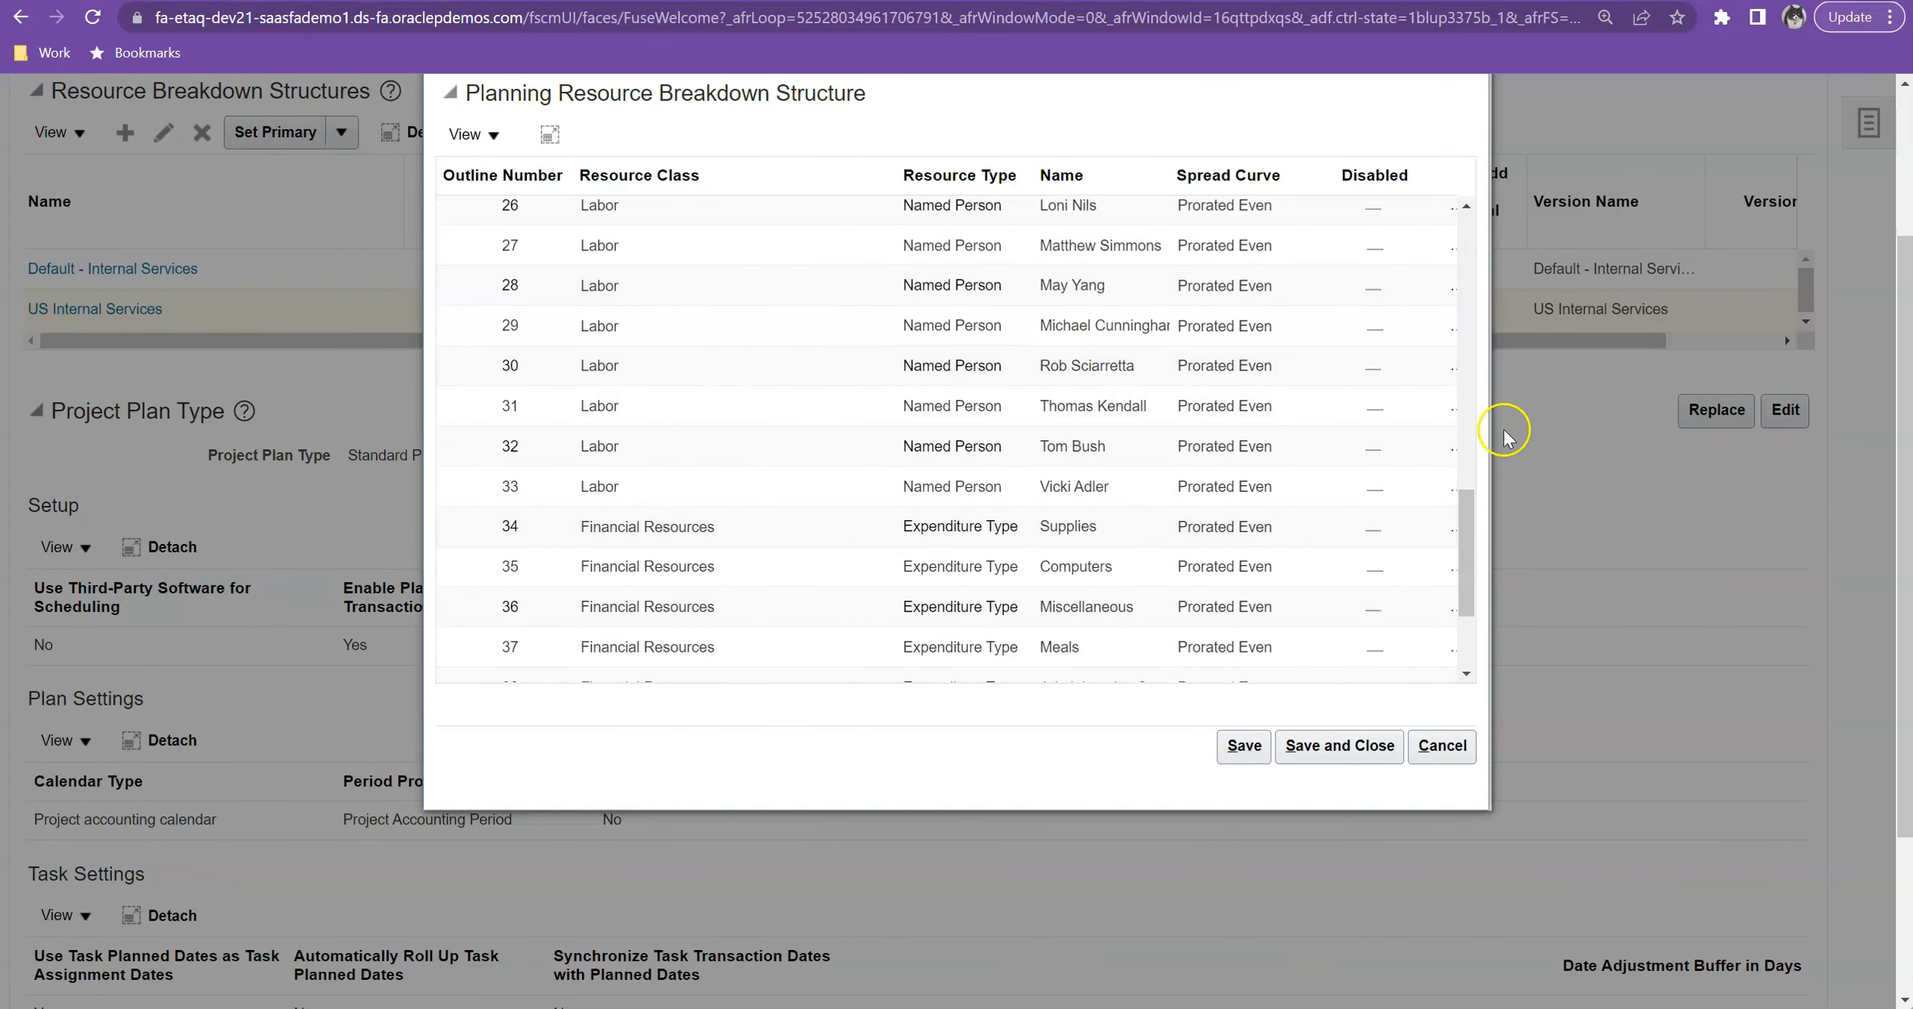
{"action": "scroll", "coordinate": [1511, 413], "scroll_direction": "up", "scroll_amount": 2}
{"action": "scroll", "coordinate": [1511, 413], "scroll_direction": "up", "scroll_amount": 1}
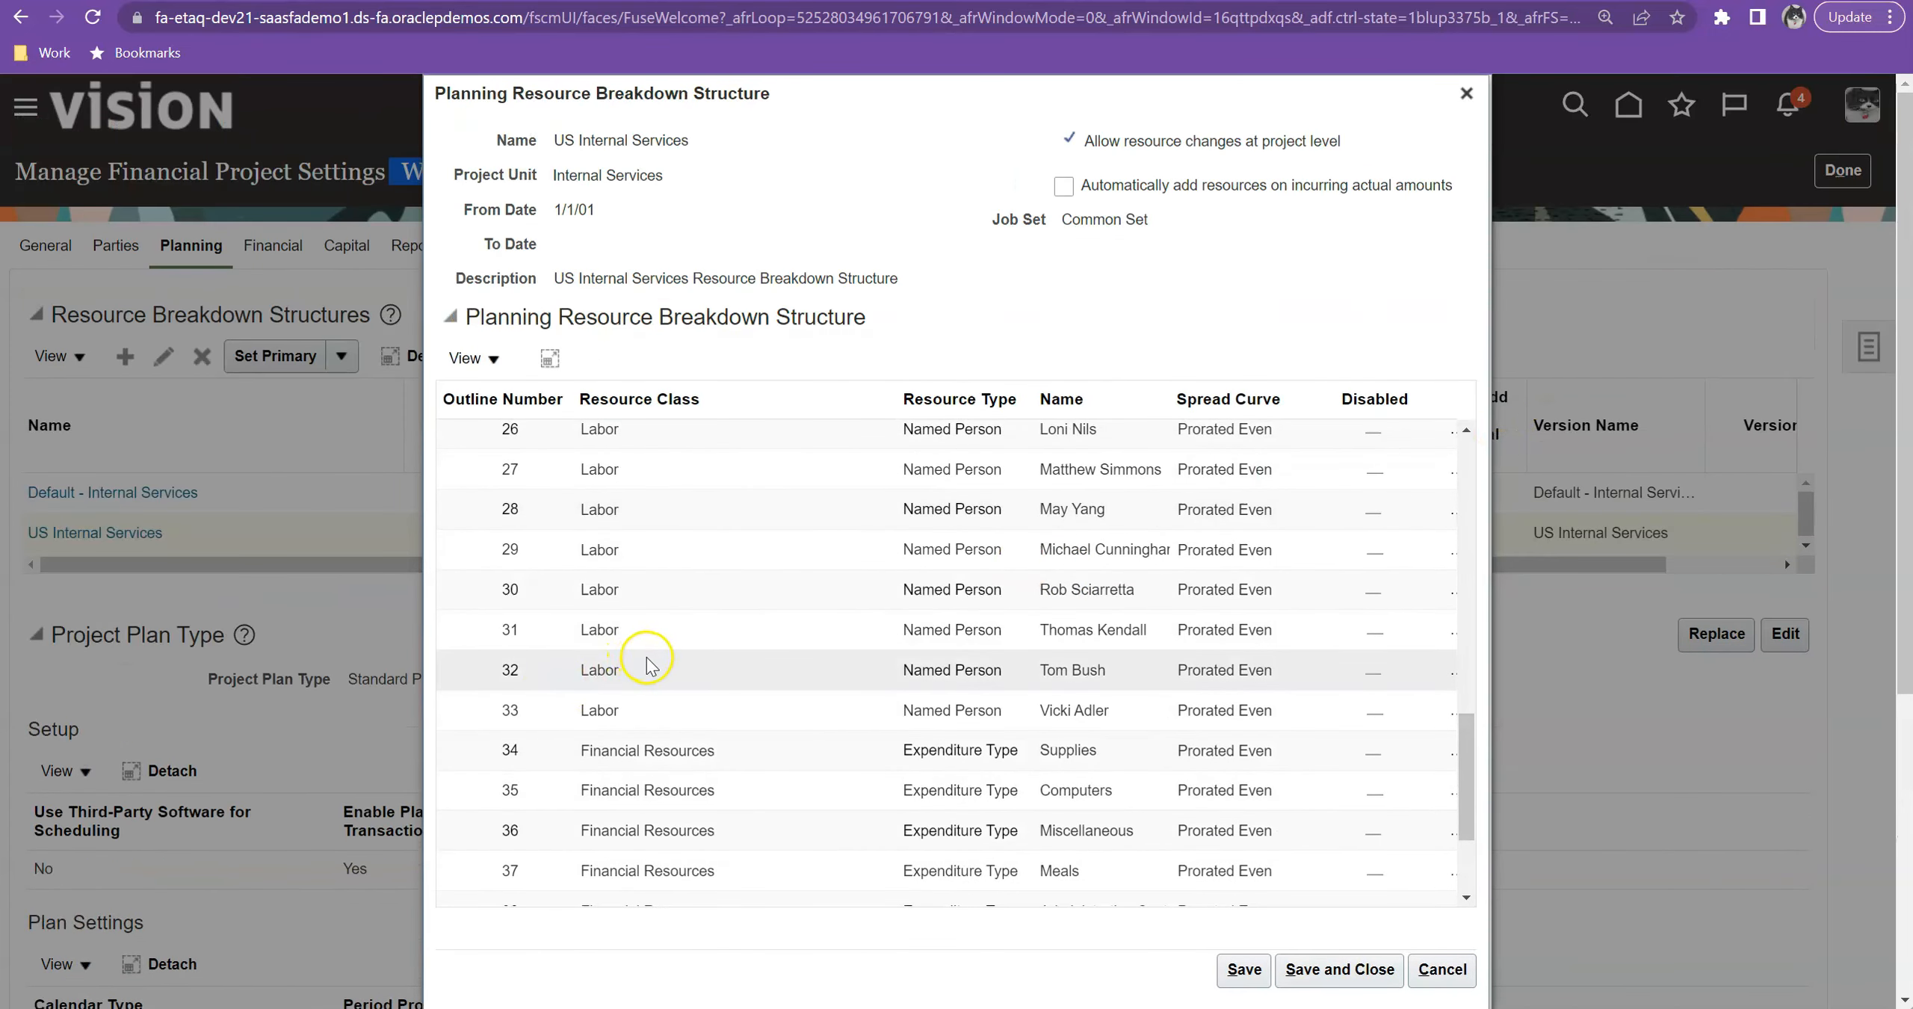
{"action": "scroll", "coordinate": [651, 665], "scroll_direction": "up", "scroll_amount": 8}
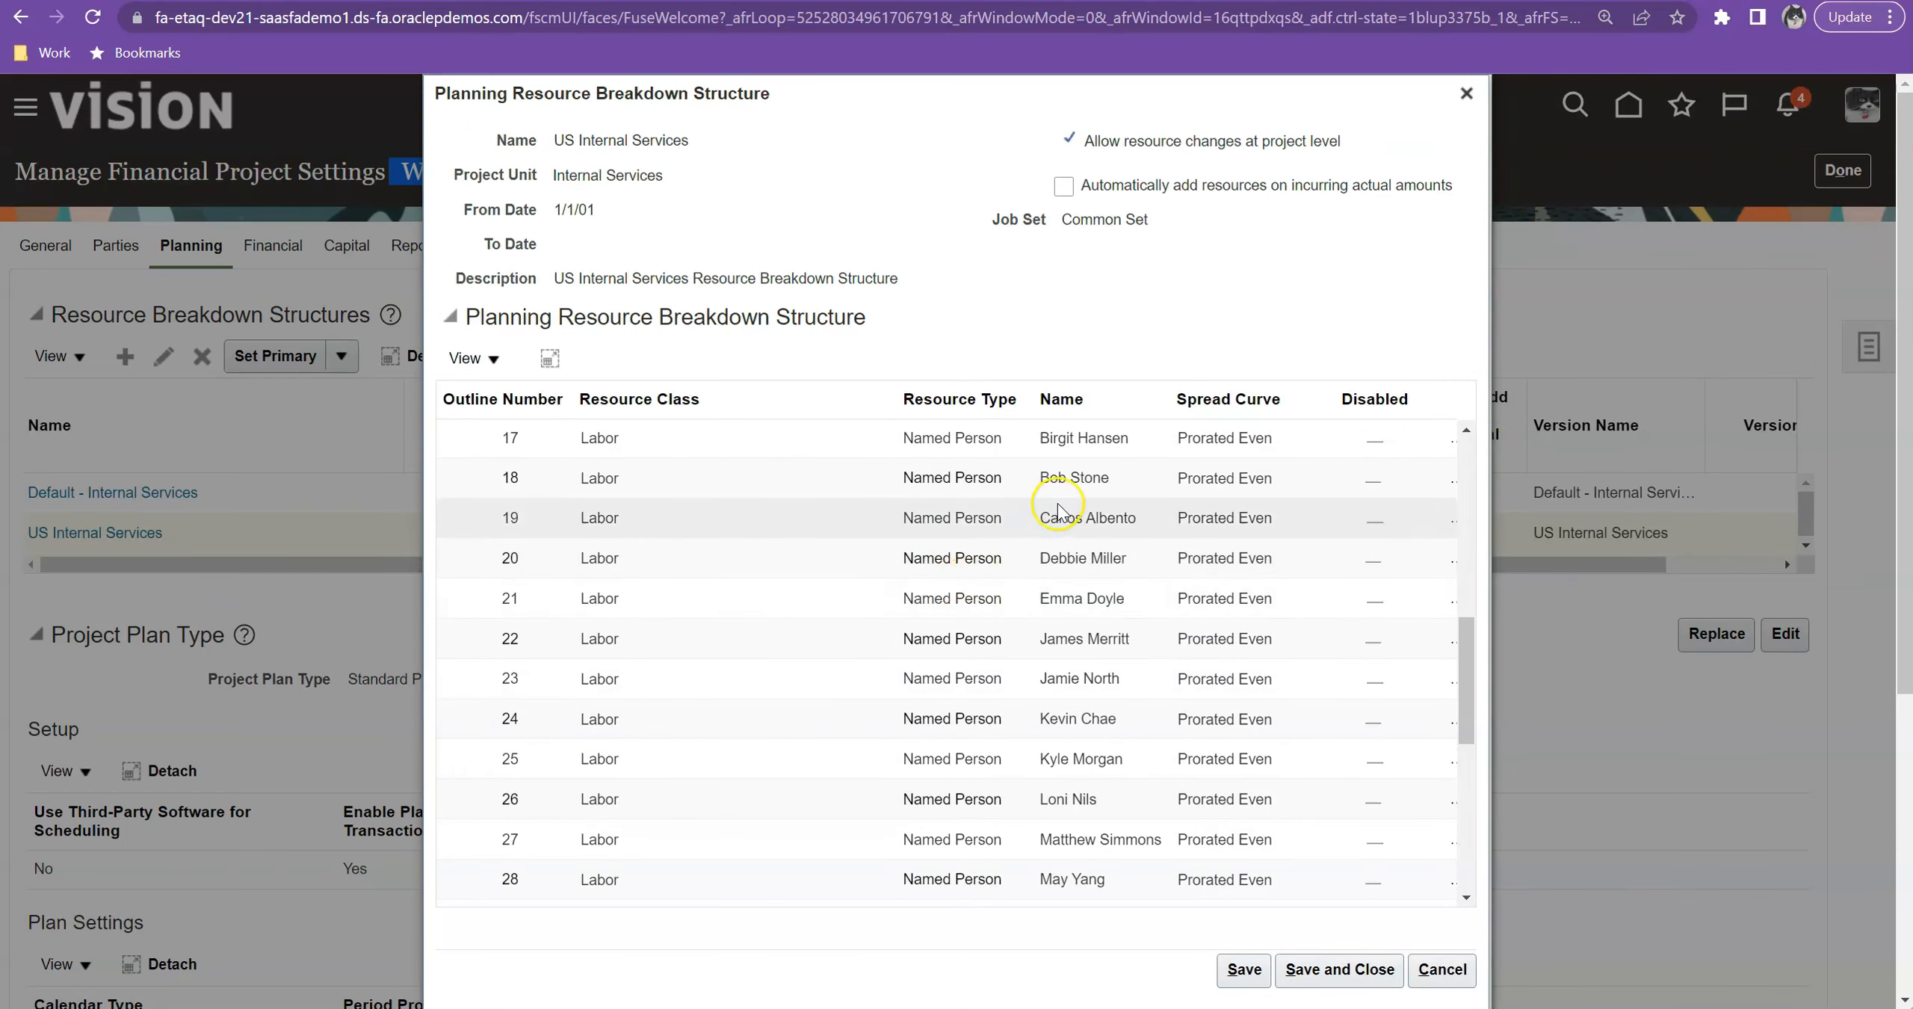
{"action": "scroll", "coordinate": [1055, 498], "scroll_direction": "up", "scroll_amount": 3}
{"action": "scroll", "coordinate": [1051, 504], "scroll_direction": "up", "scroll_amount": 5}
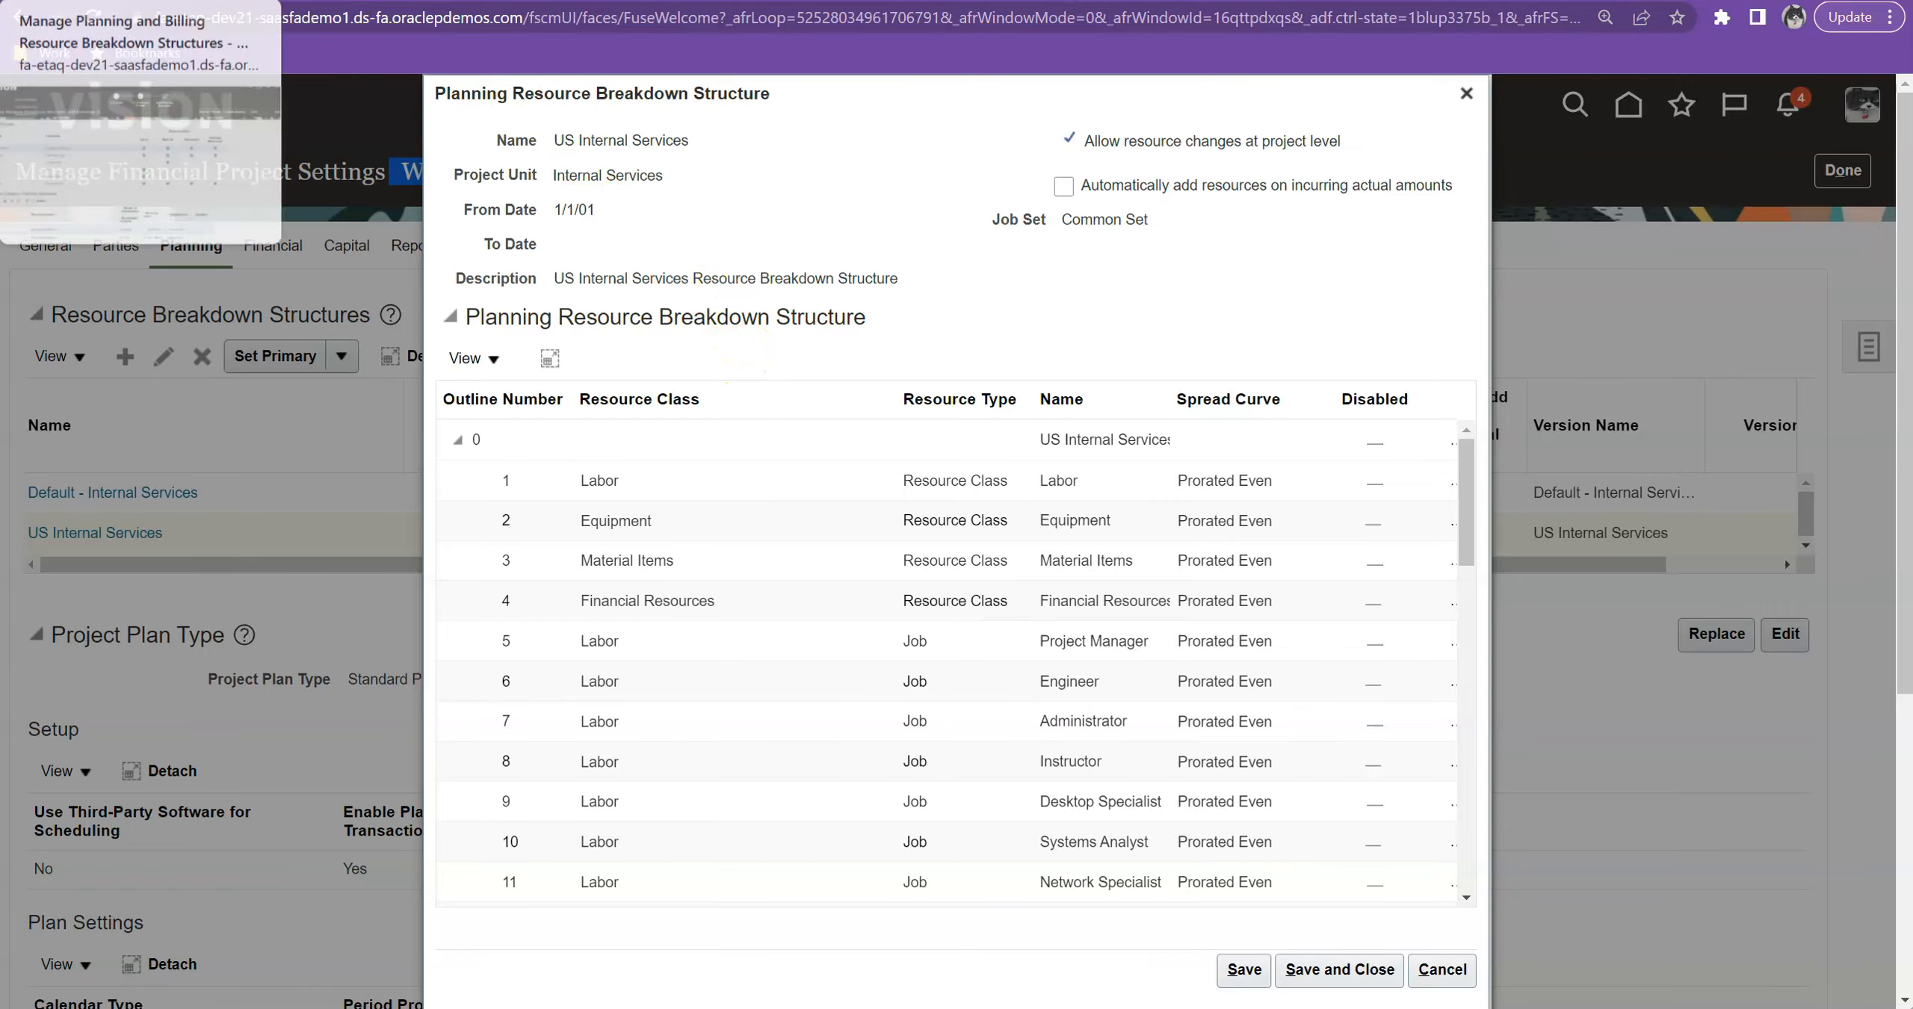
{"action": "left_click", "coordinate": [112, 1]}
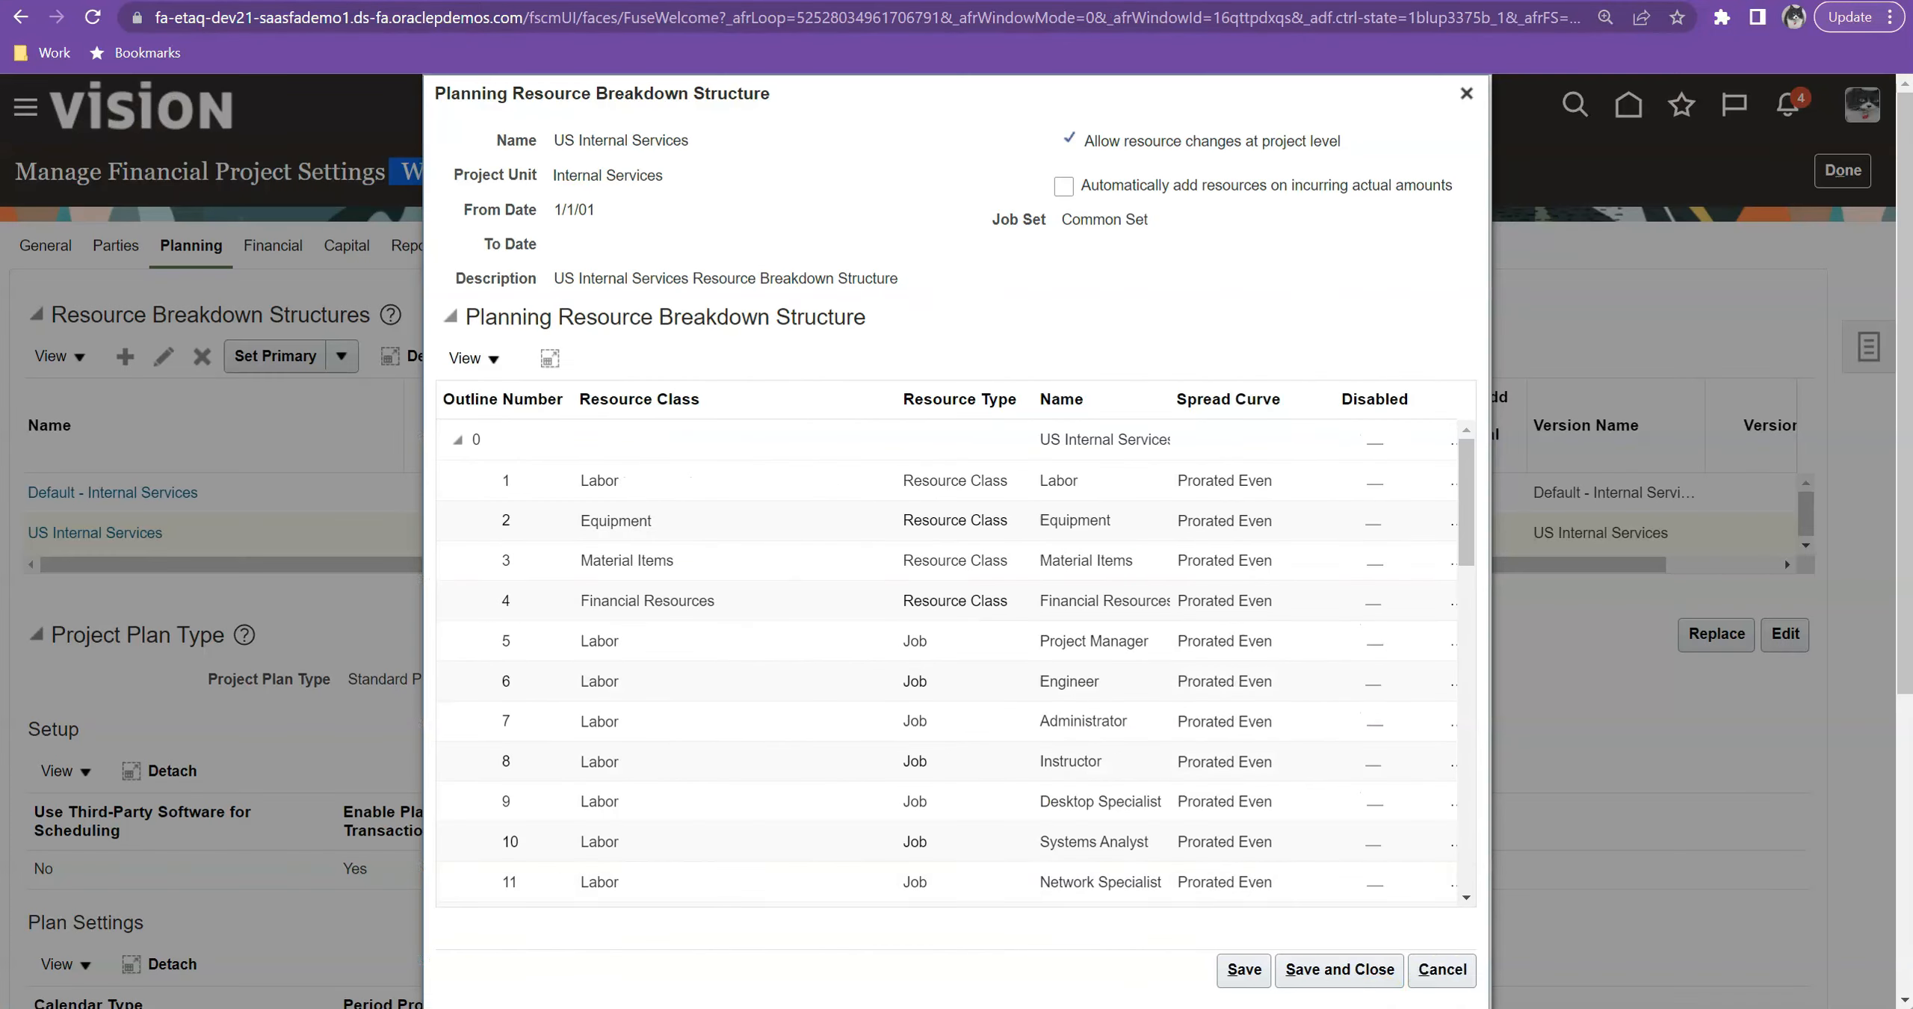
{"action": "left_click", "coordinate": [1440, 967]}
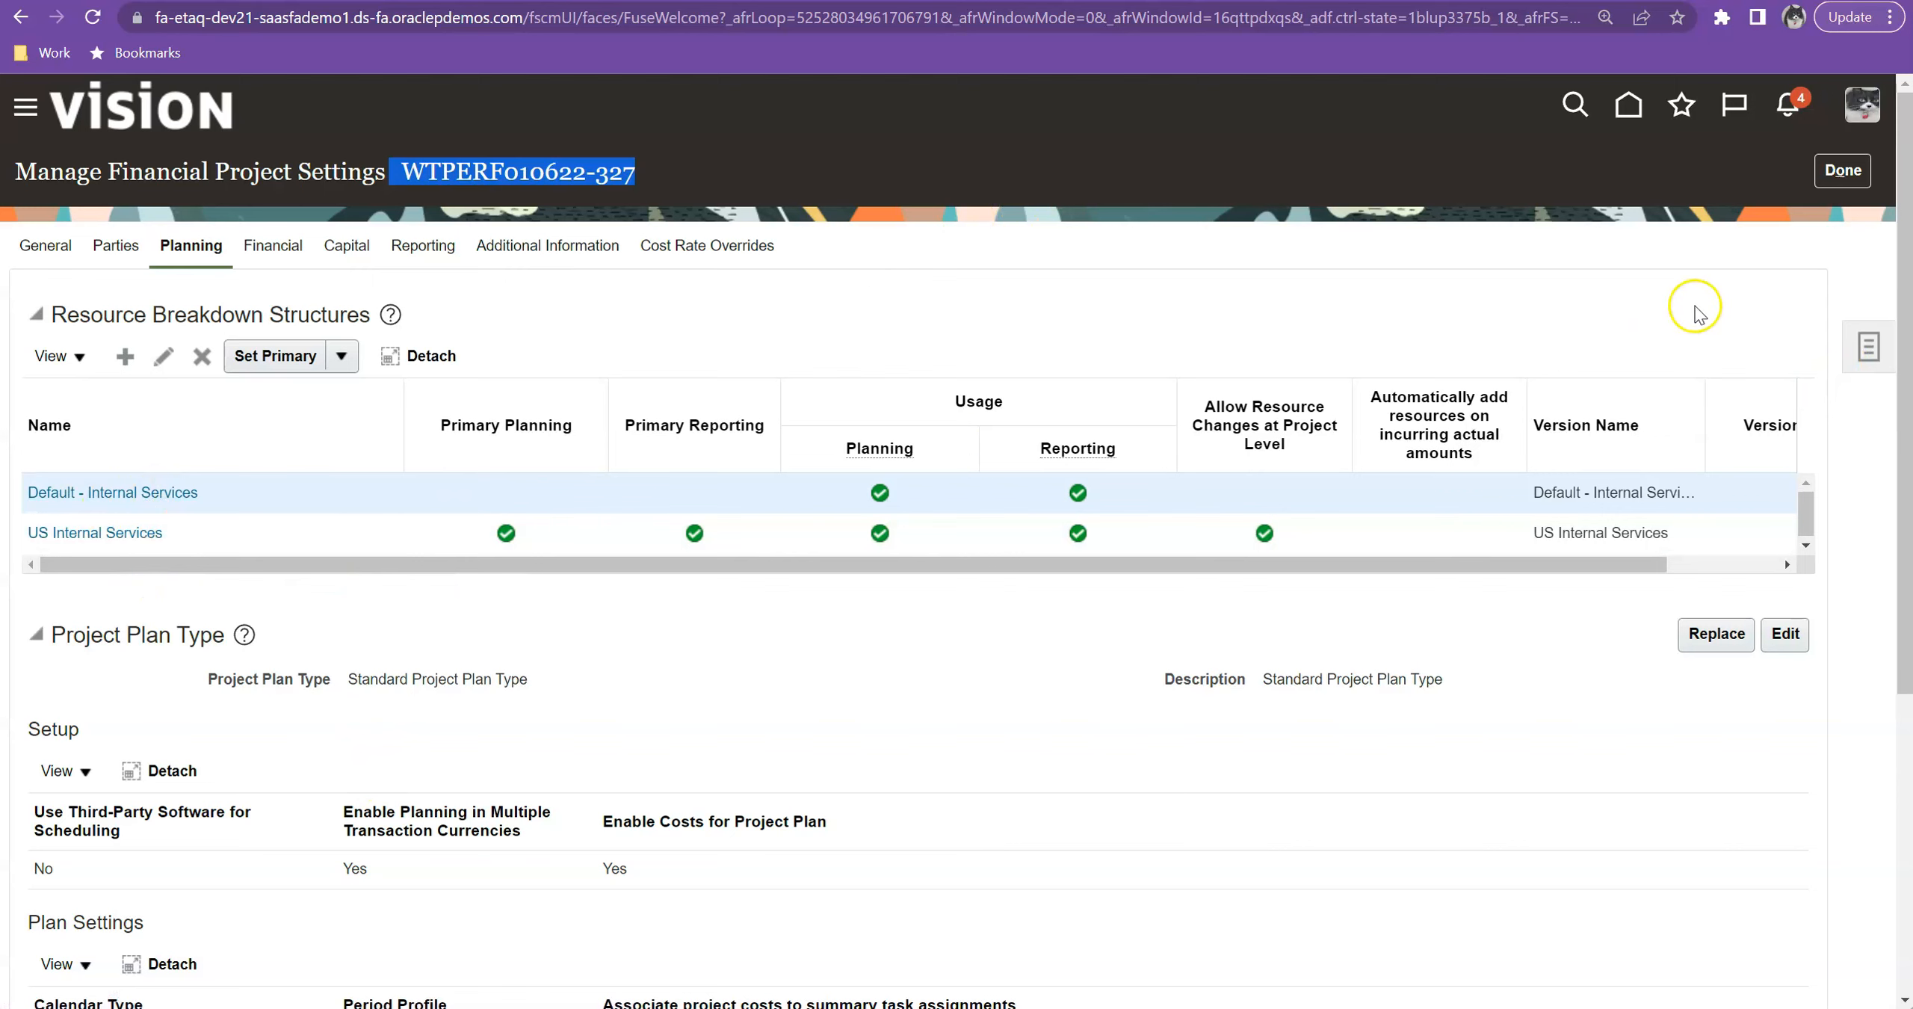
Step: Open the financial project plan and add a blank resource row for task 1.0a Planning
{"action": "left_click", "coordinate": [1869, 346]}
{"action": "left_click", "coordinate": [1592, 425]}
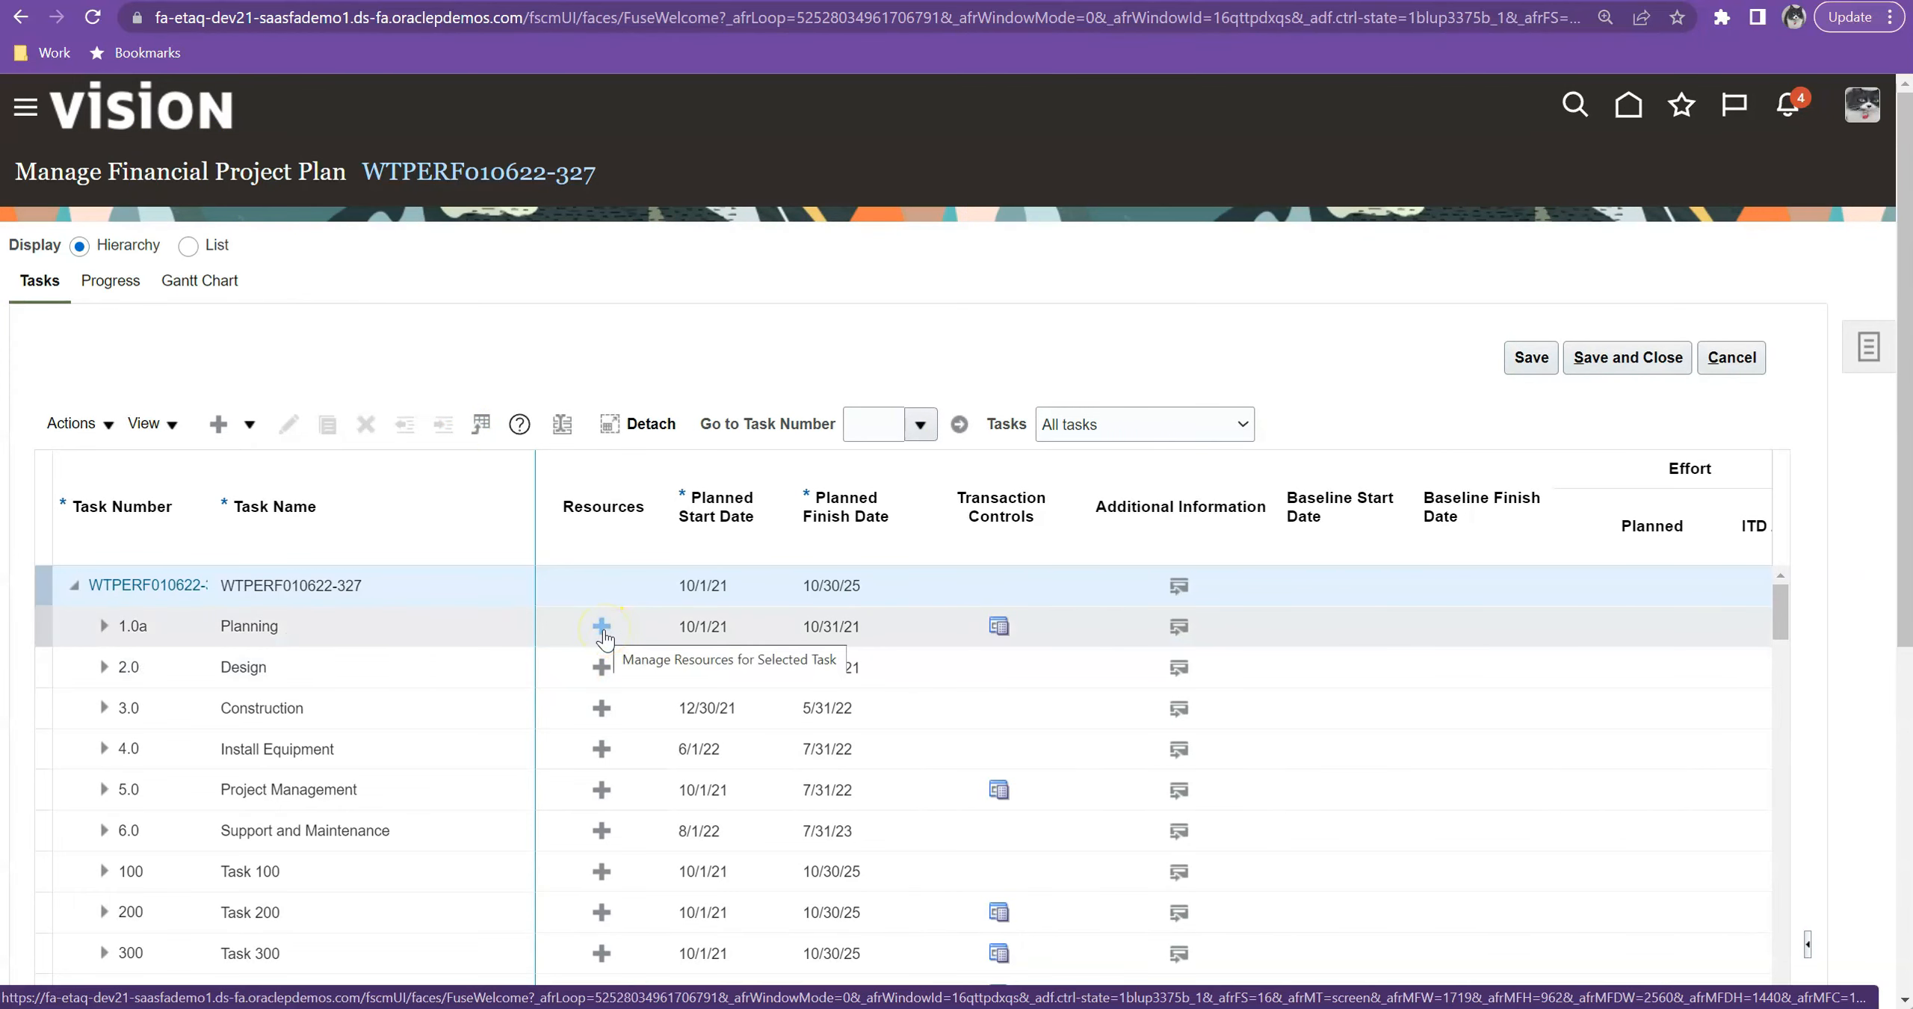
{"action": "left_click", "coordinate": [604, 630]}
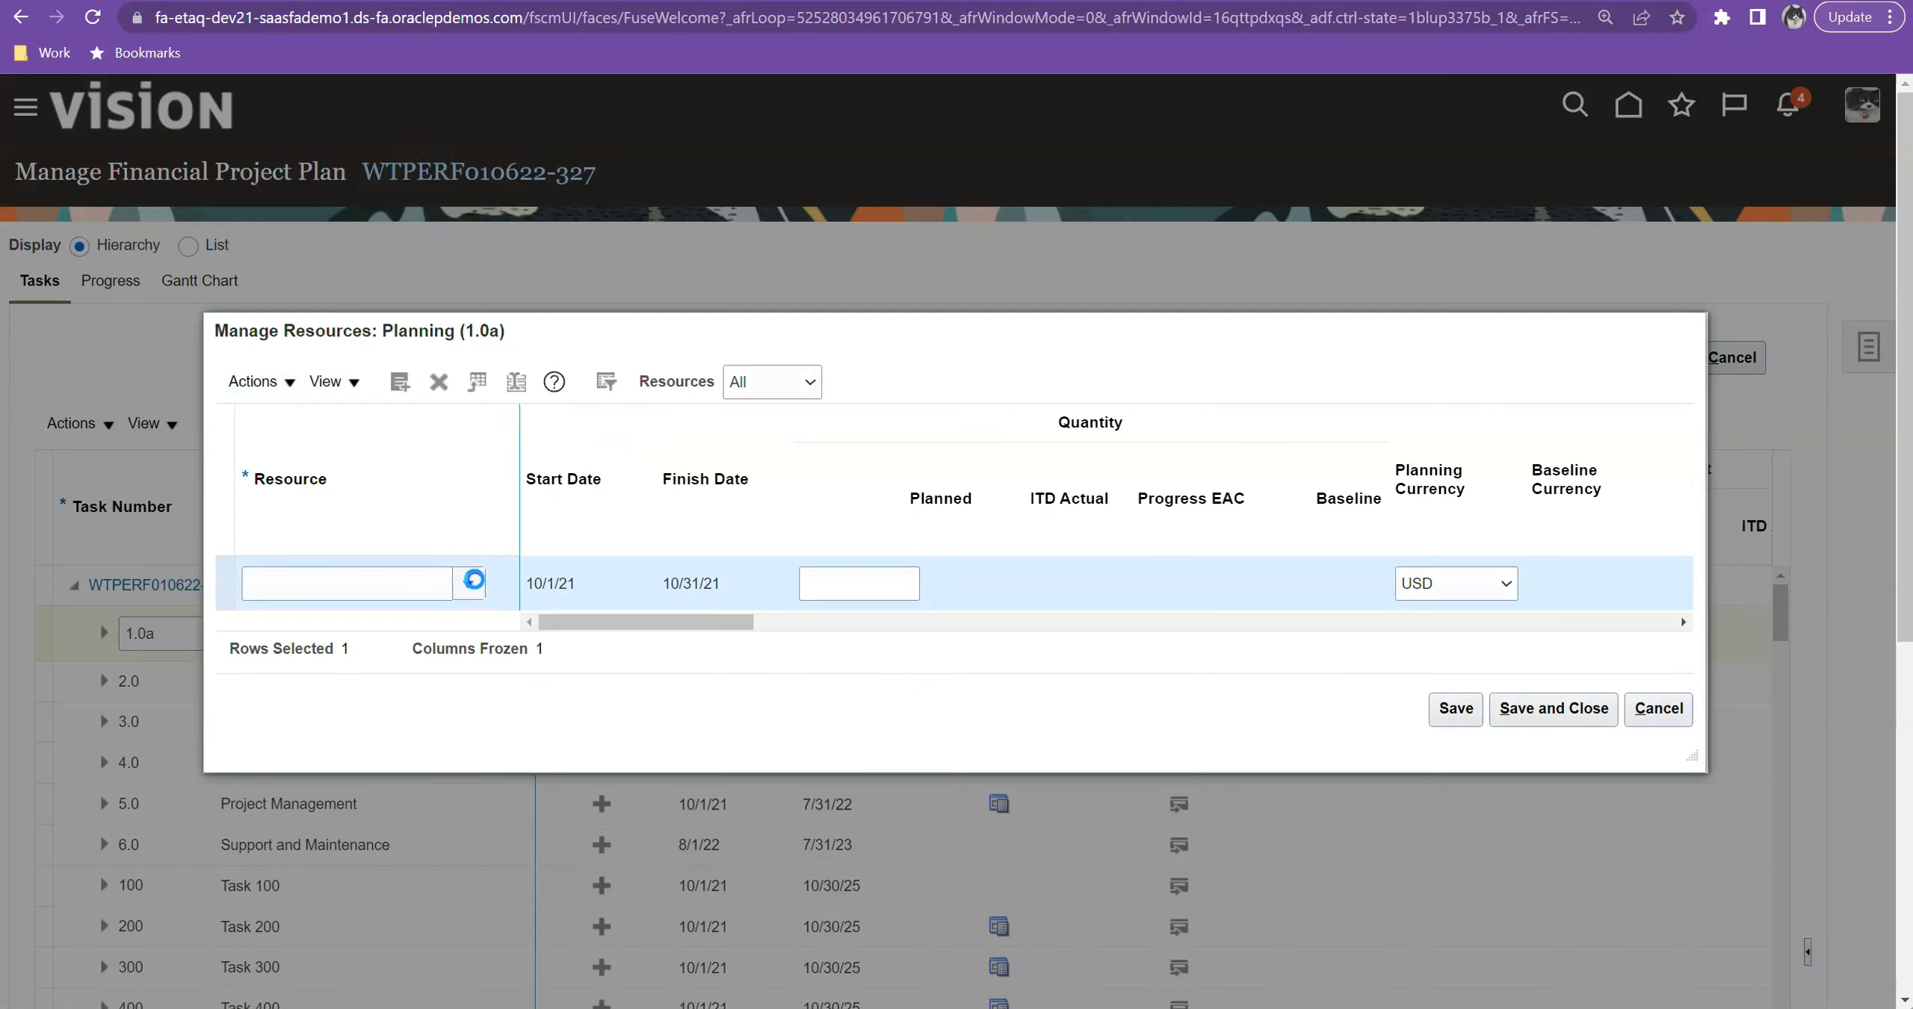
{"action": "left_click", "coordinate": [473, 580]}
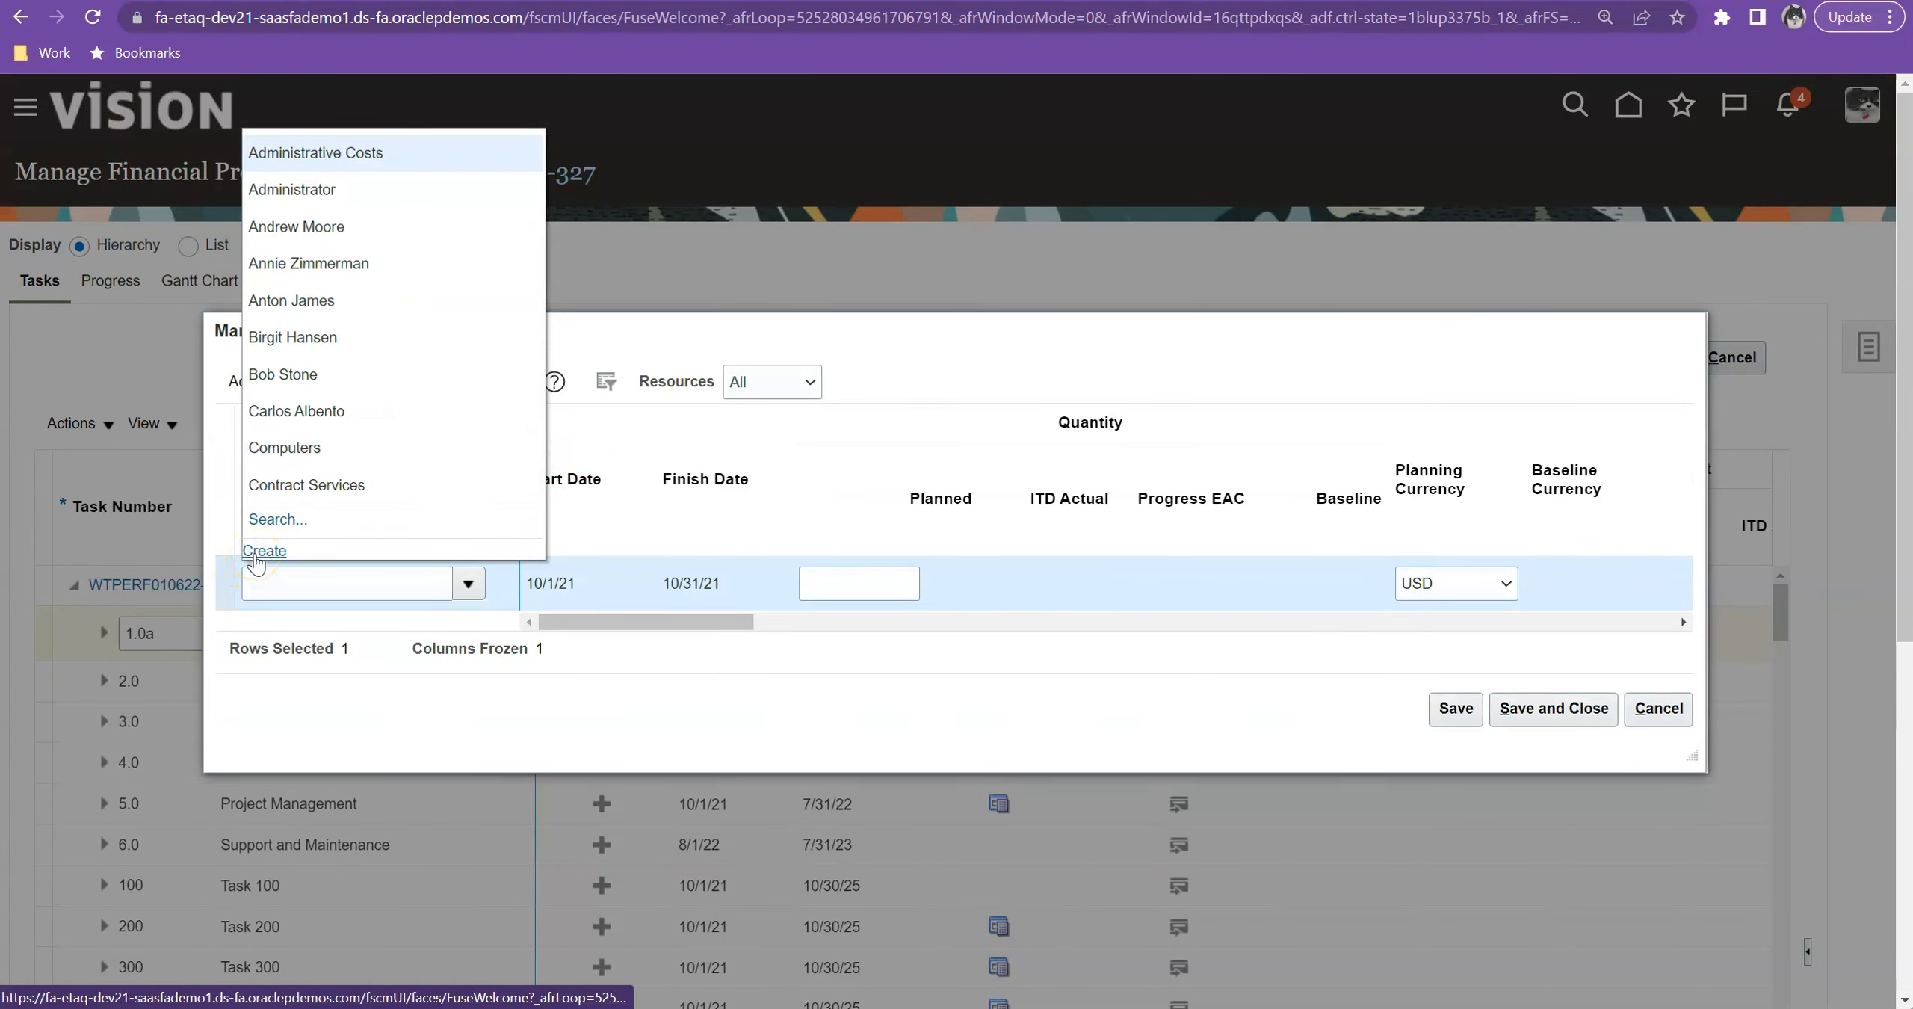
Step: Search resources for the person's name, find no match, and start creating a new resource
{"action": "left_click", "coordinate": [262, 520]}
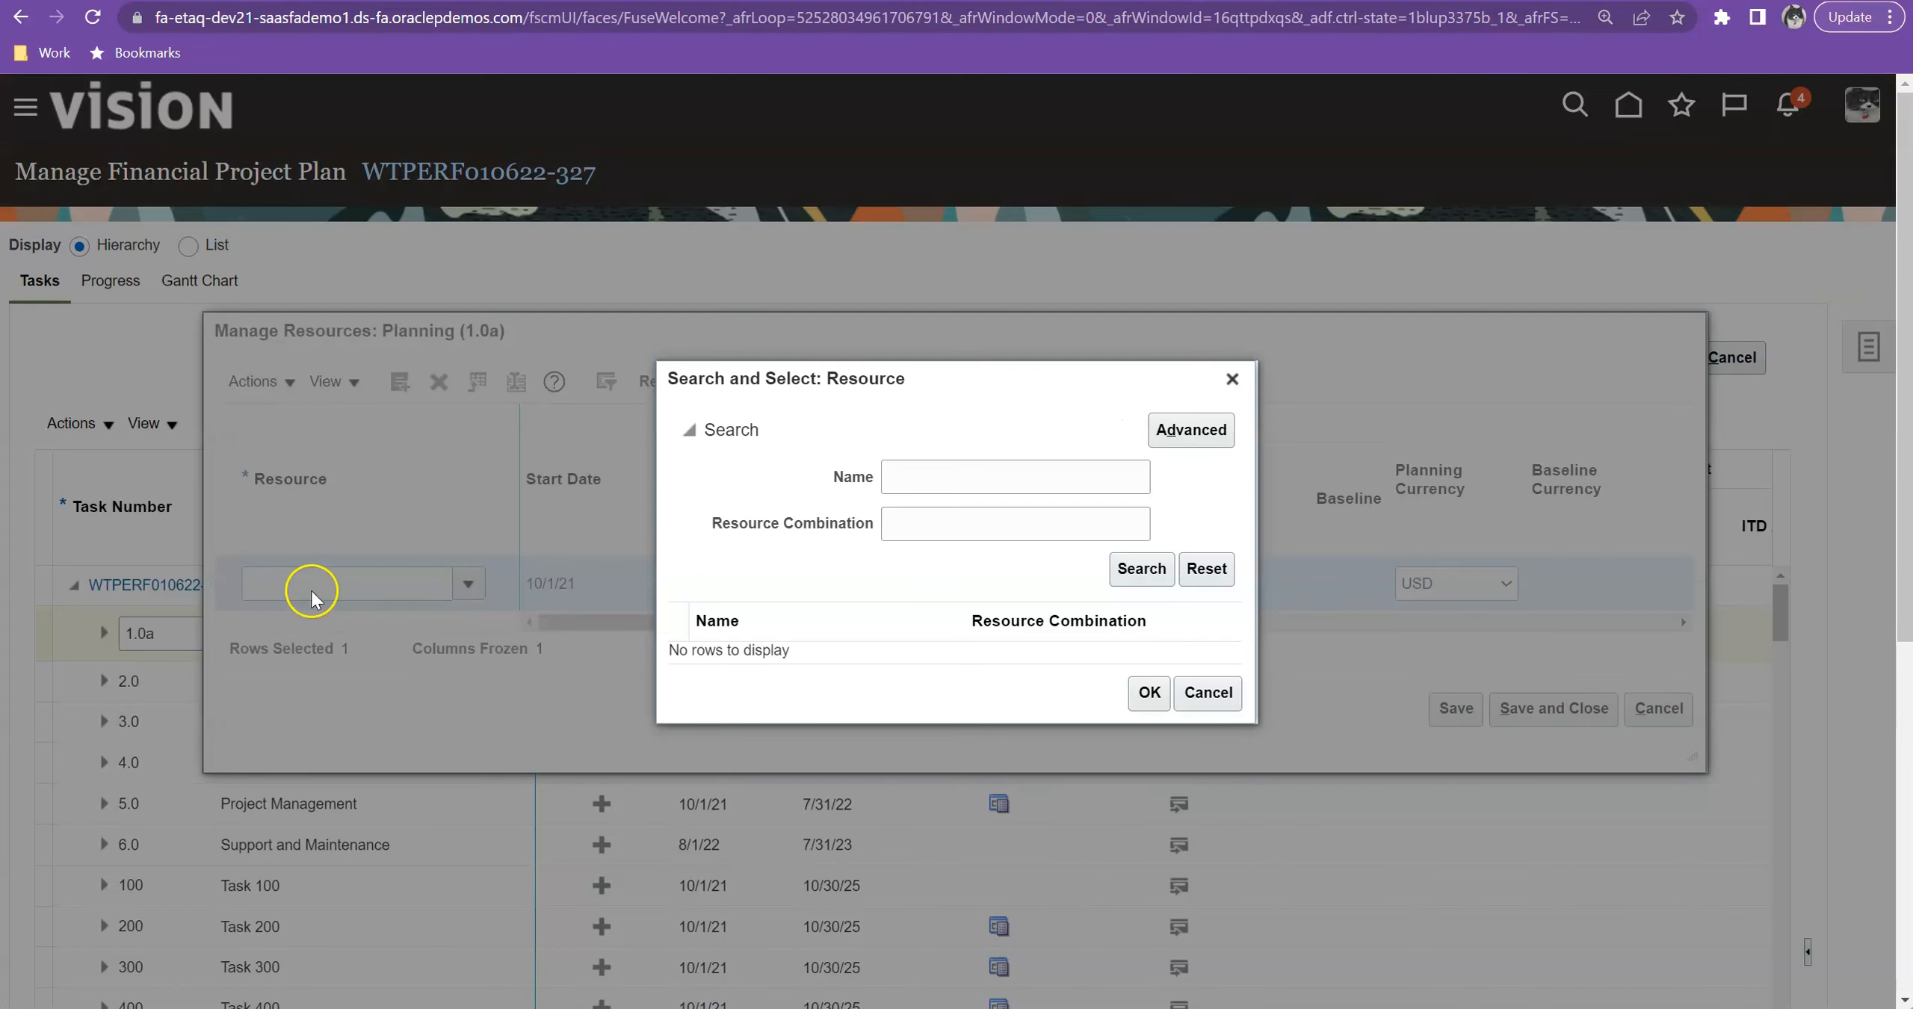
{"action": "left_click", "coordinate": [1032, 486]}
{"action": "type", "text": "Bruce"}
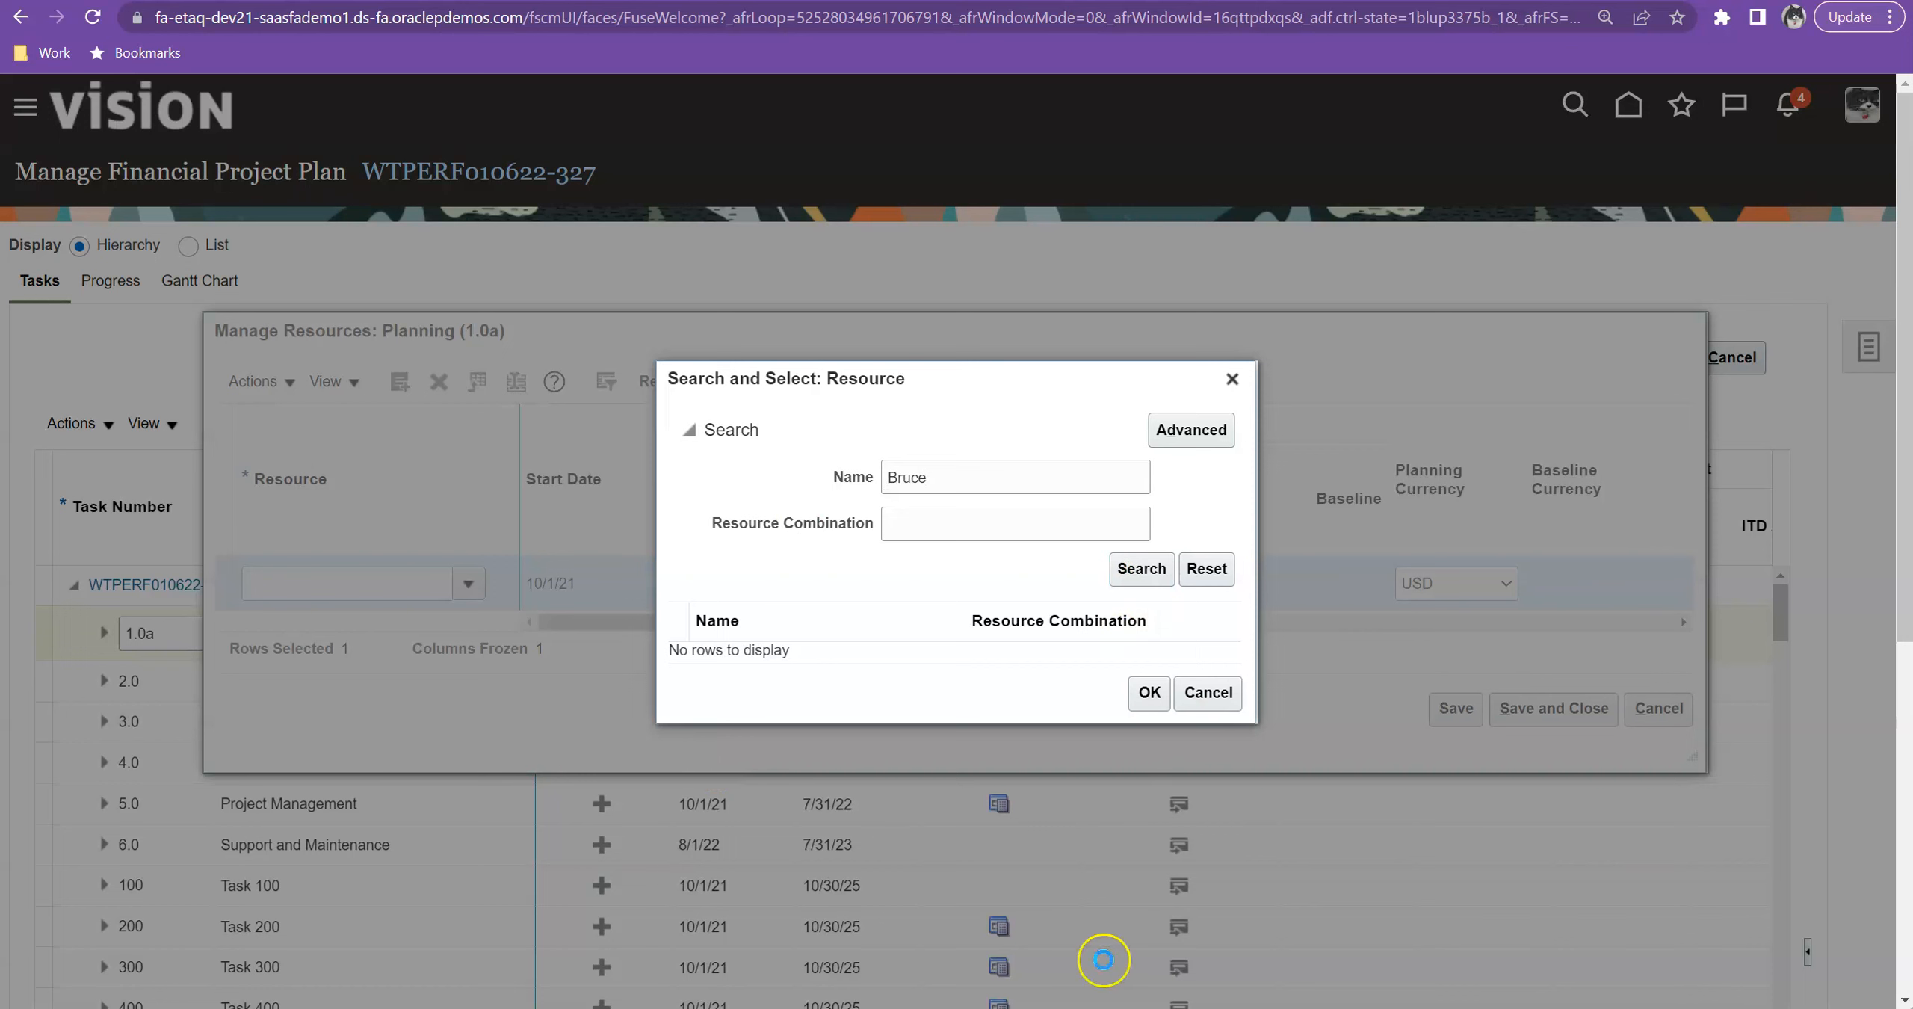
{"action": "left_click", "coordinate": [1208, 693]}
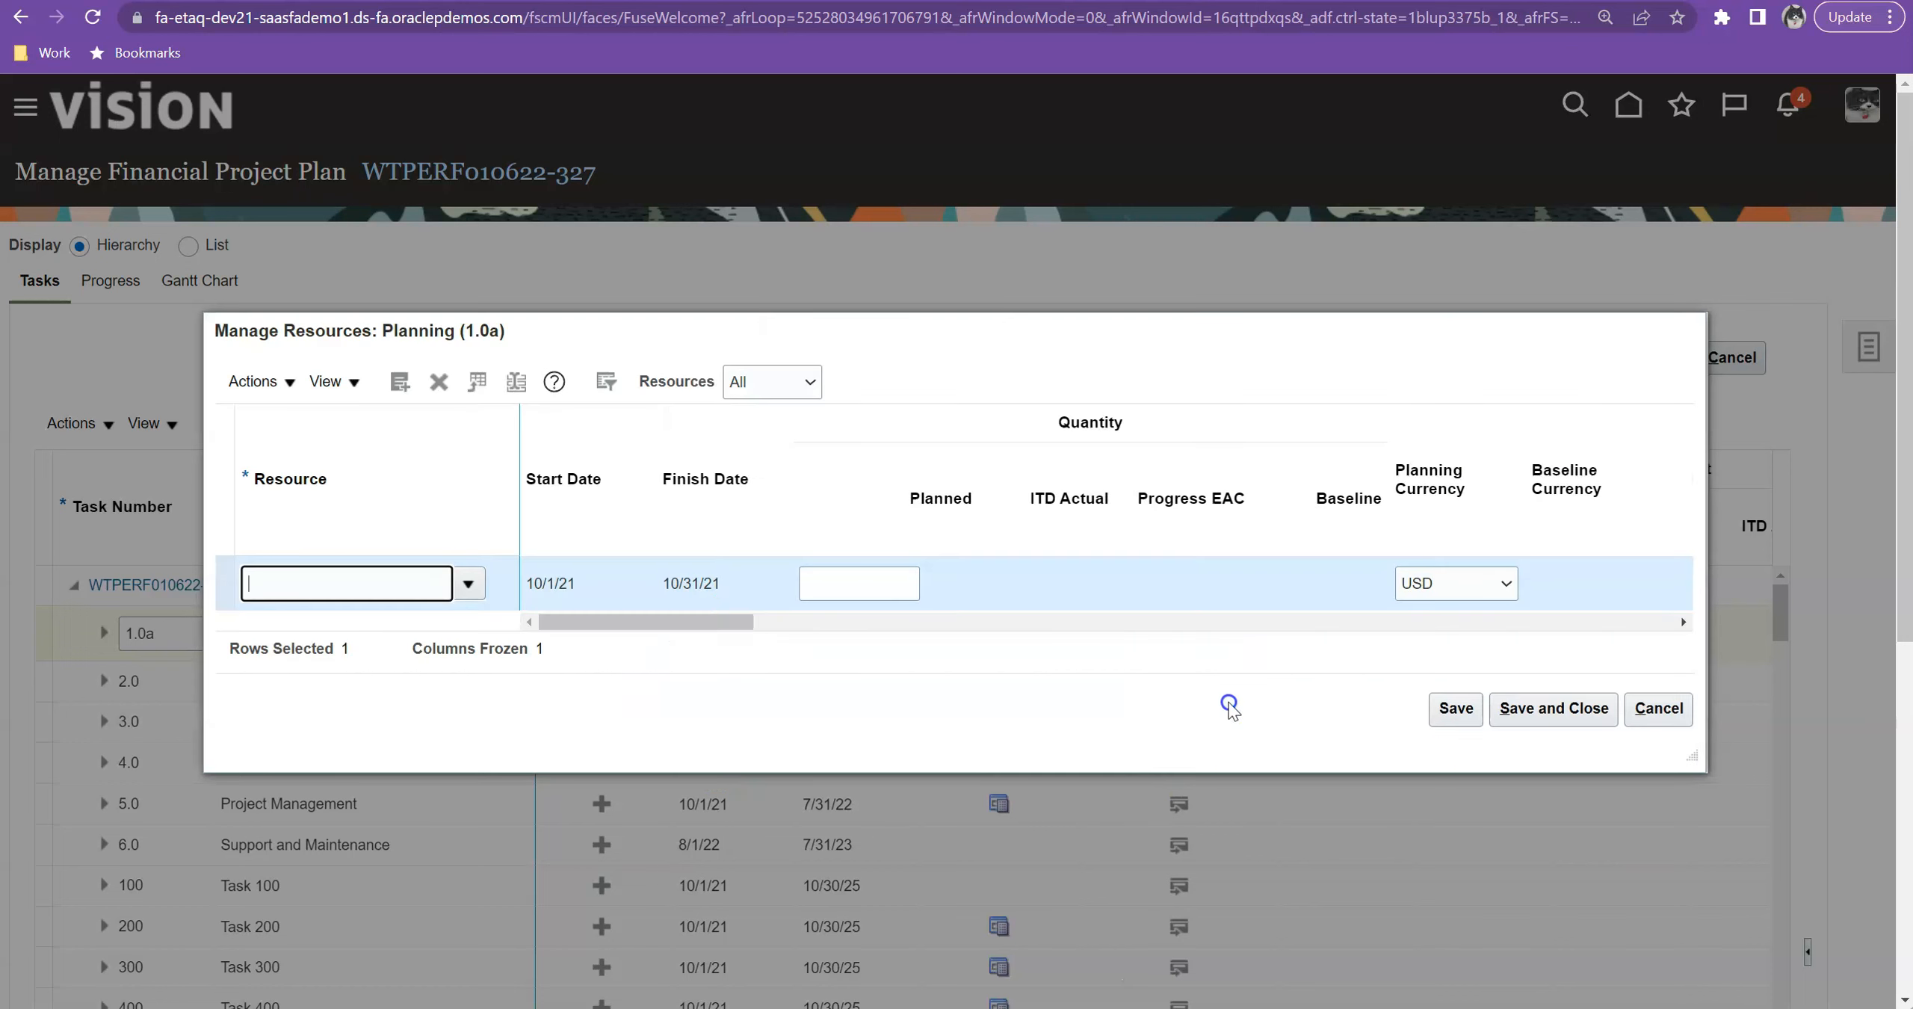
{"action": "left_click", "coordinate": [464, 580]}
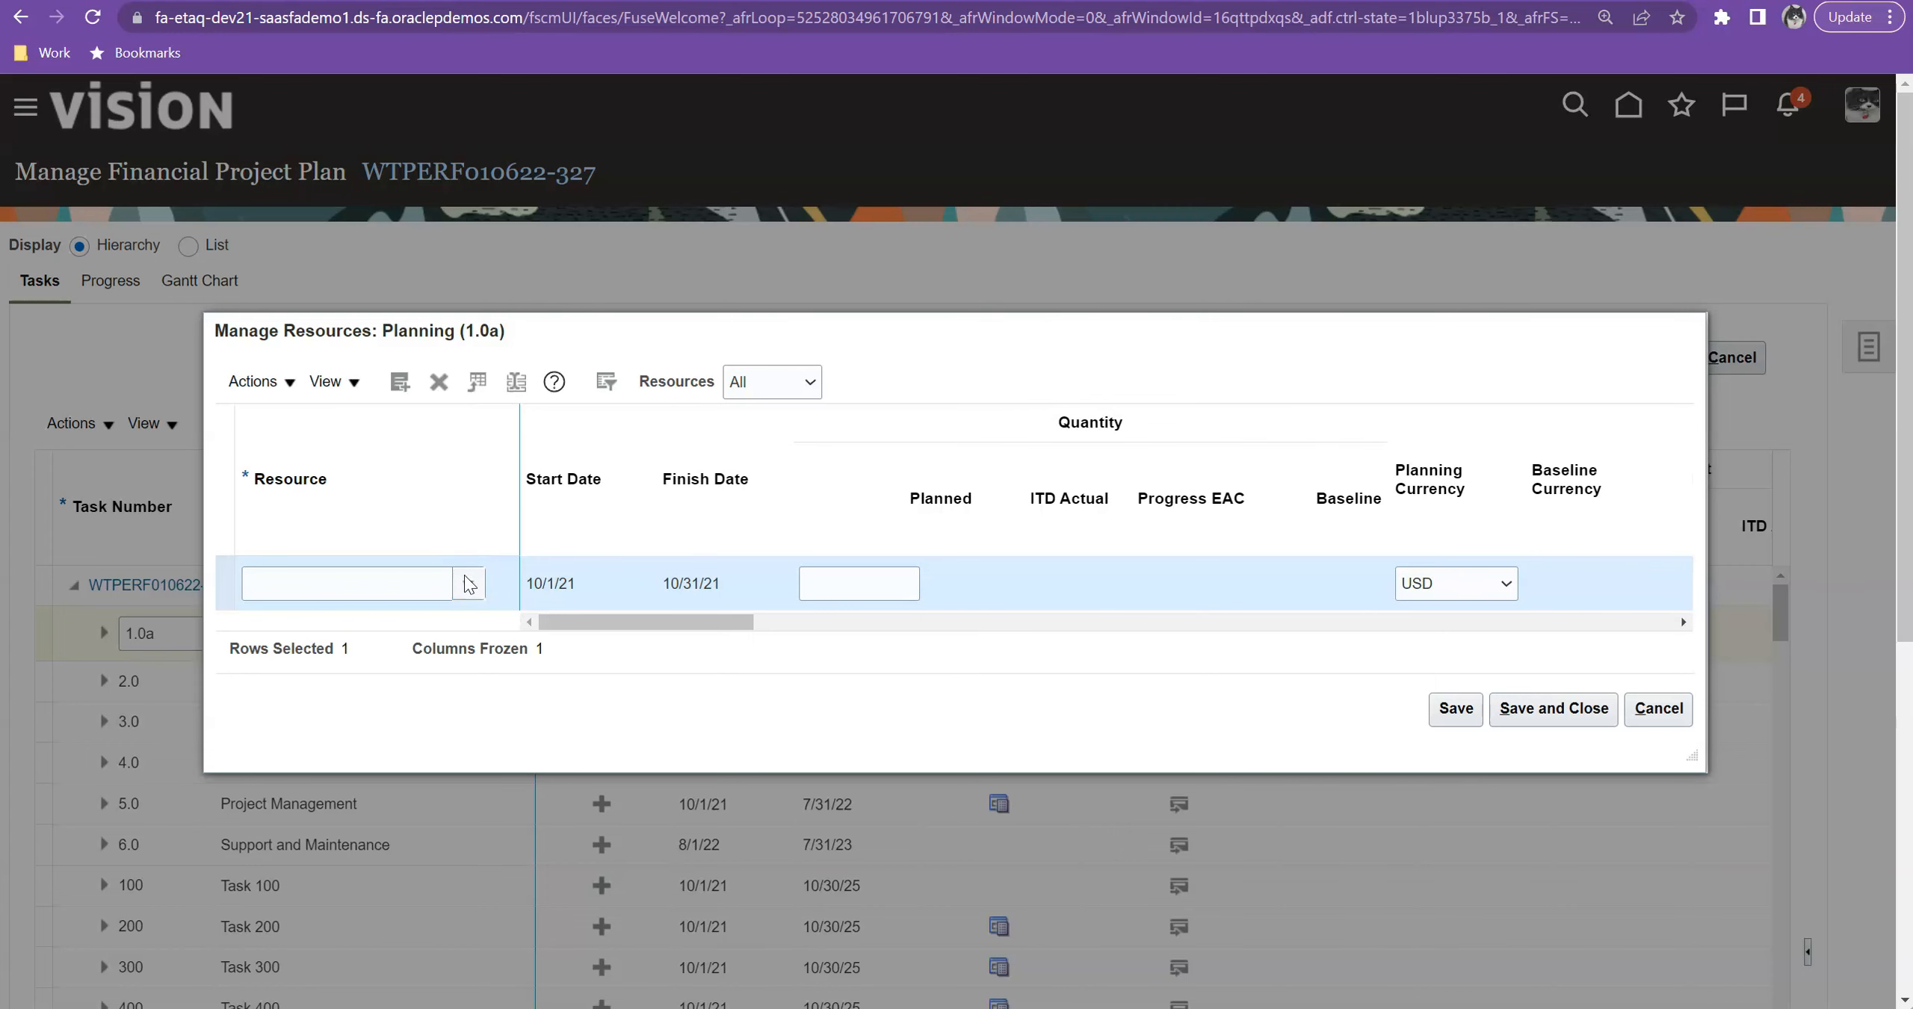
{"action": "left_click", "coordinate": [277, 550]}
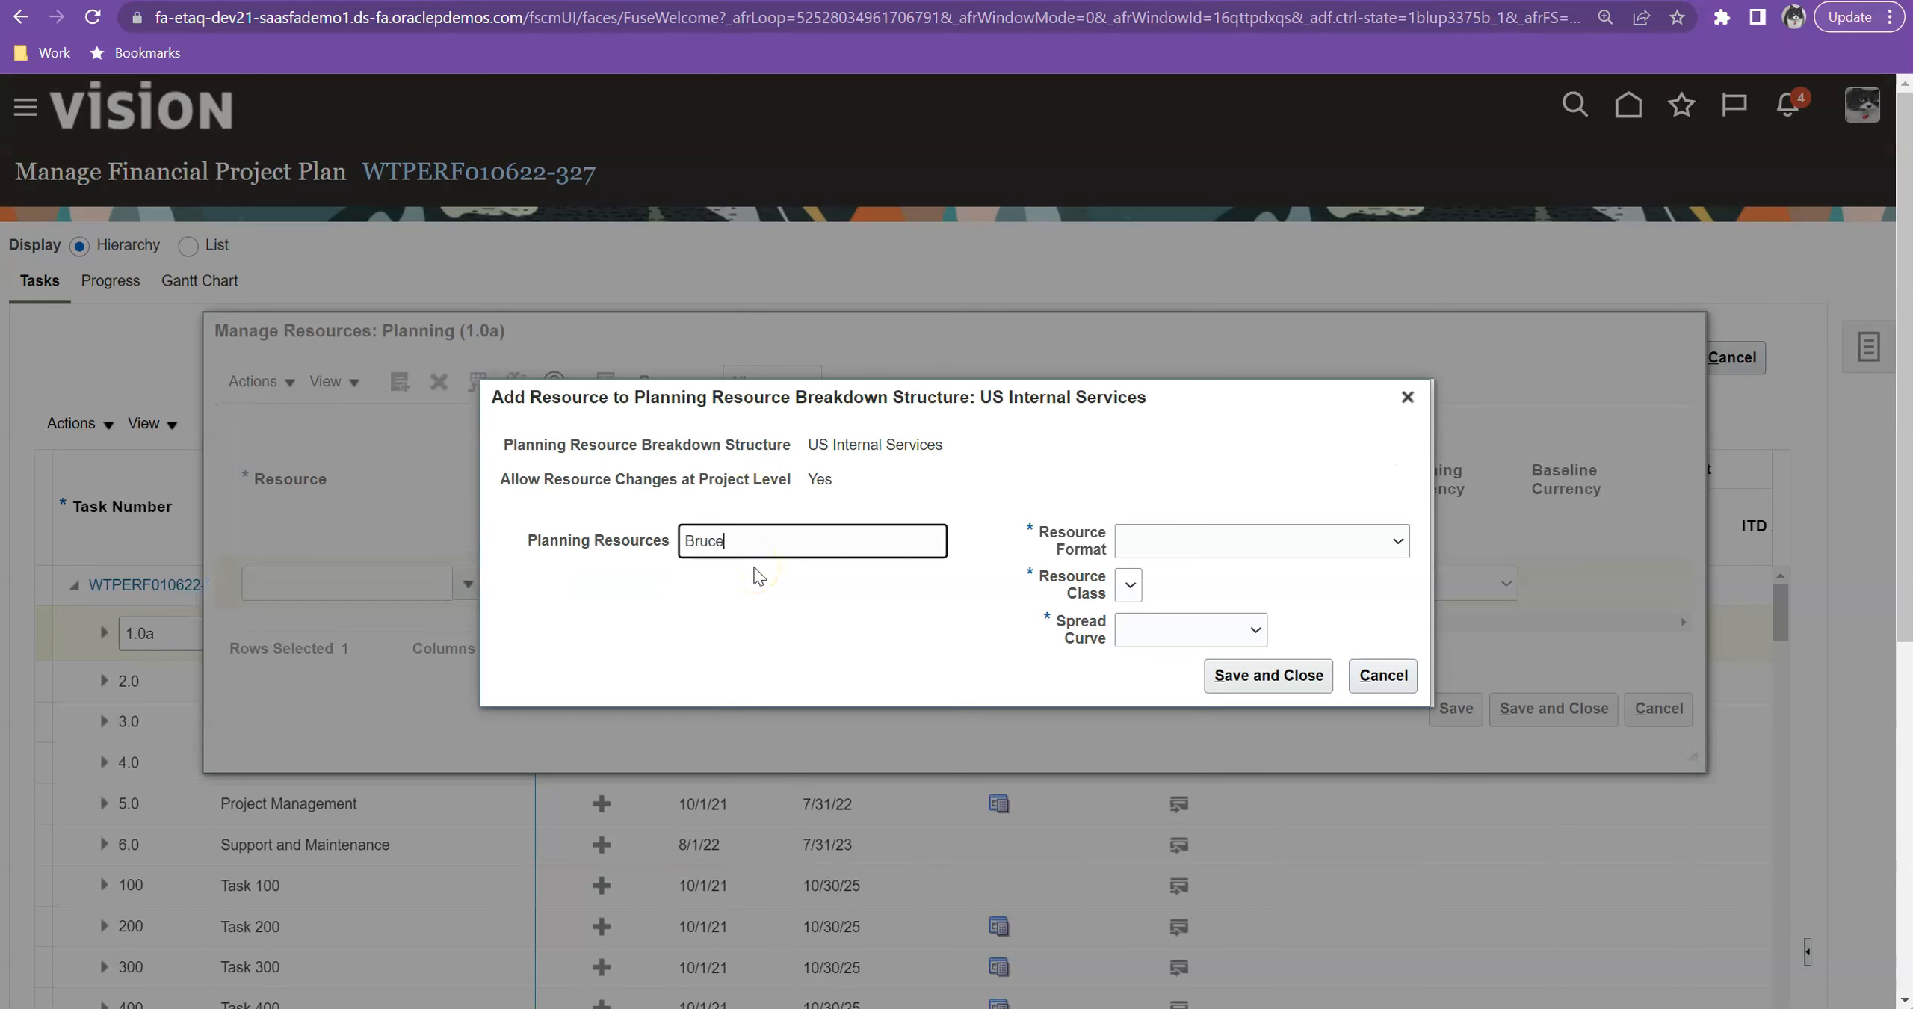
Step: Make the new resource a Named Person linked to the employee found by name search
{"action": "key", "text": "Tab"}
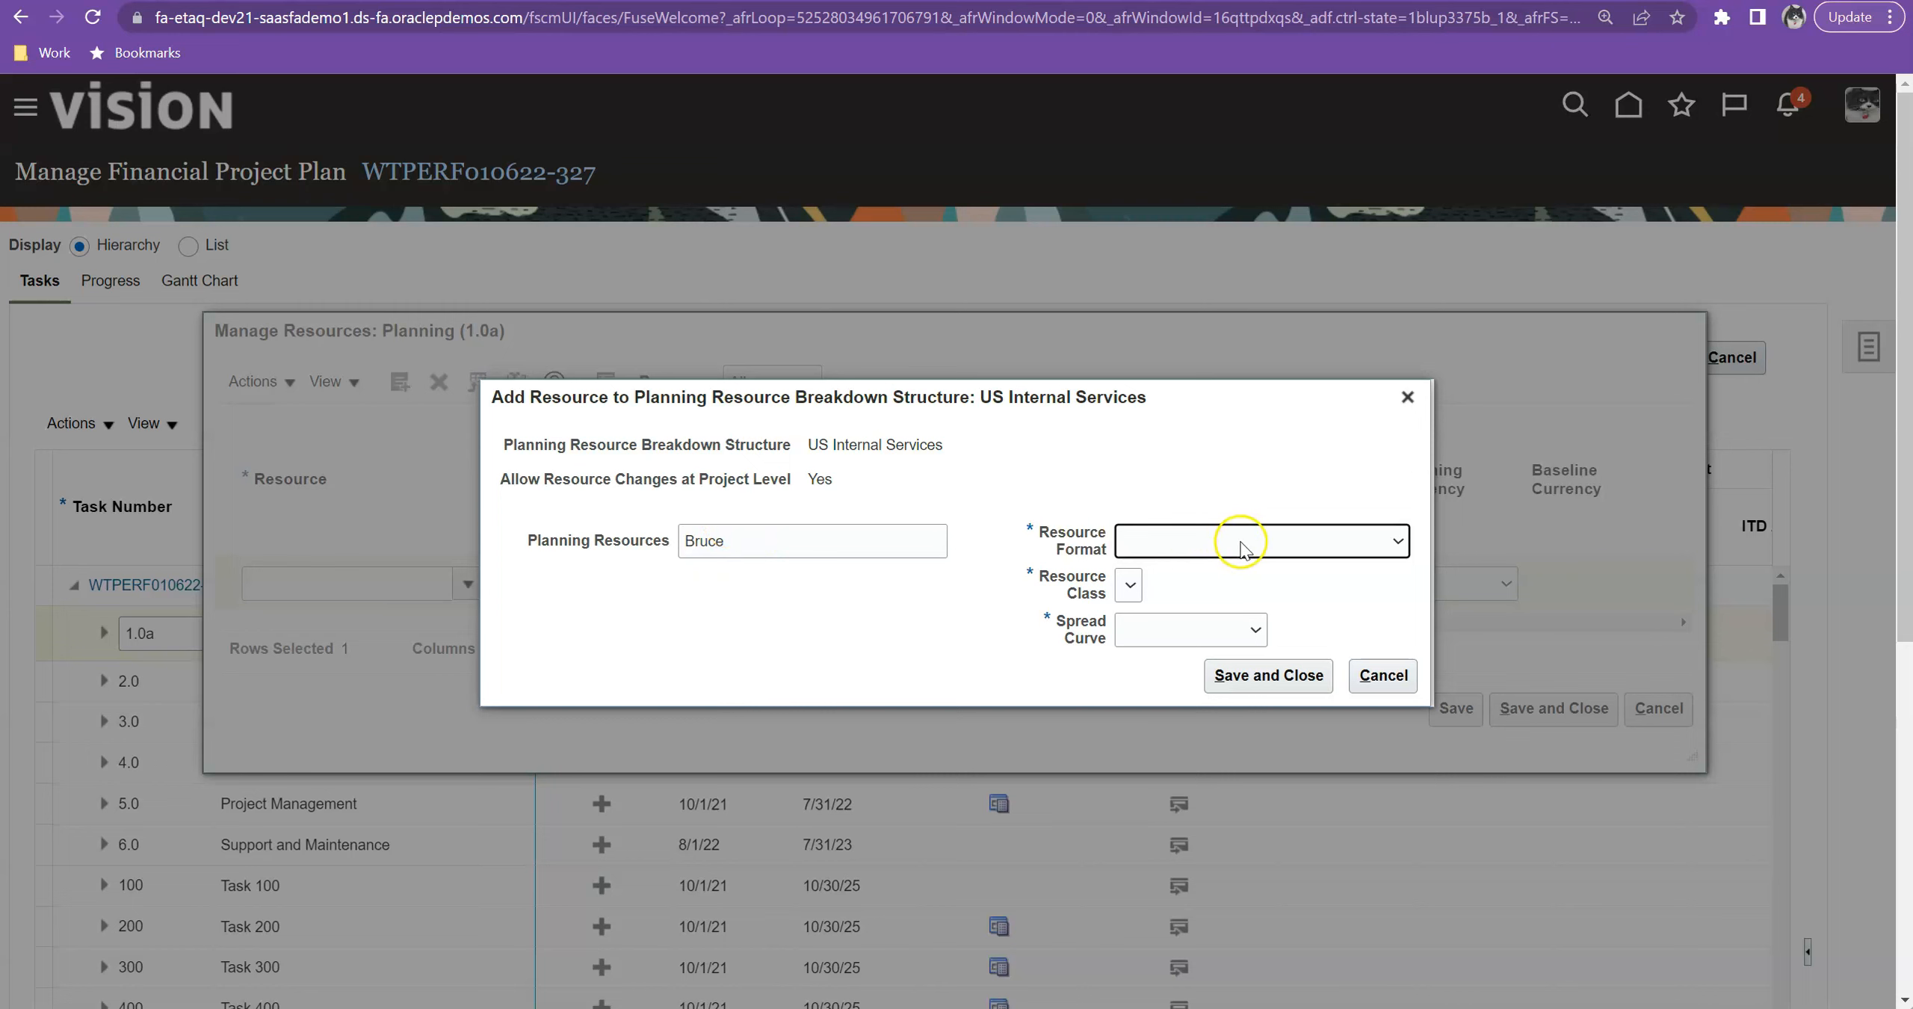
{"action": "left_click", "coordinate": [1240, 541]}
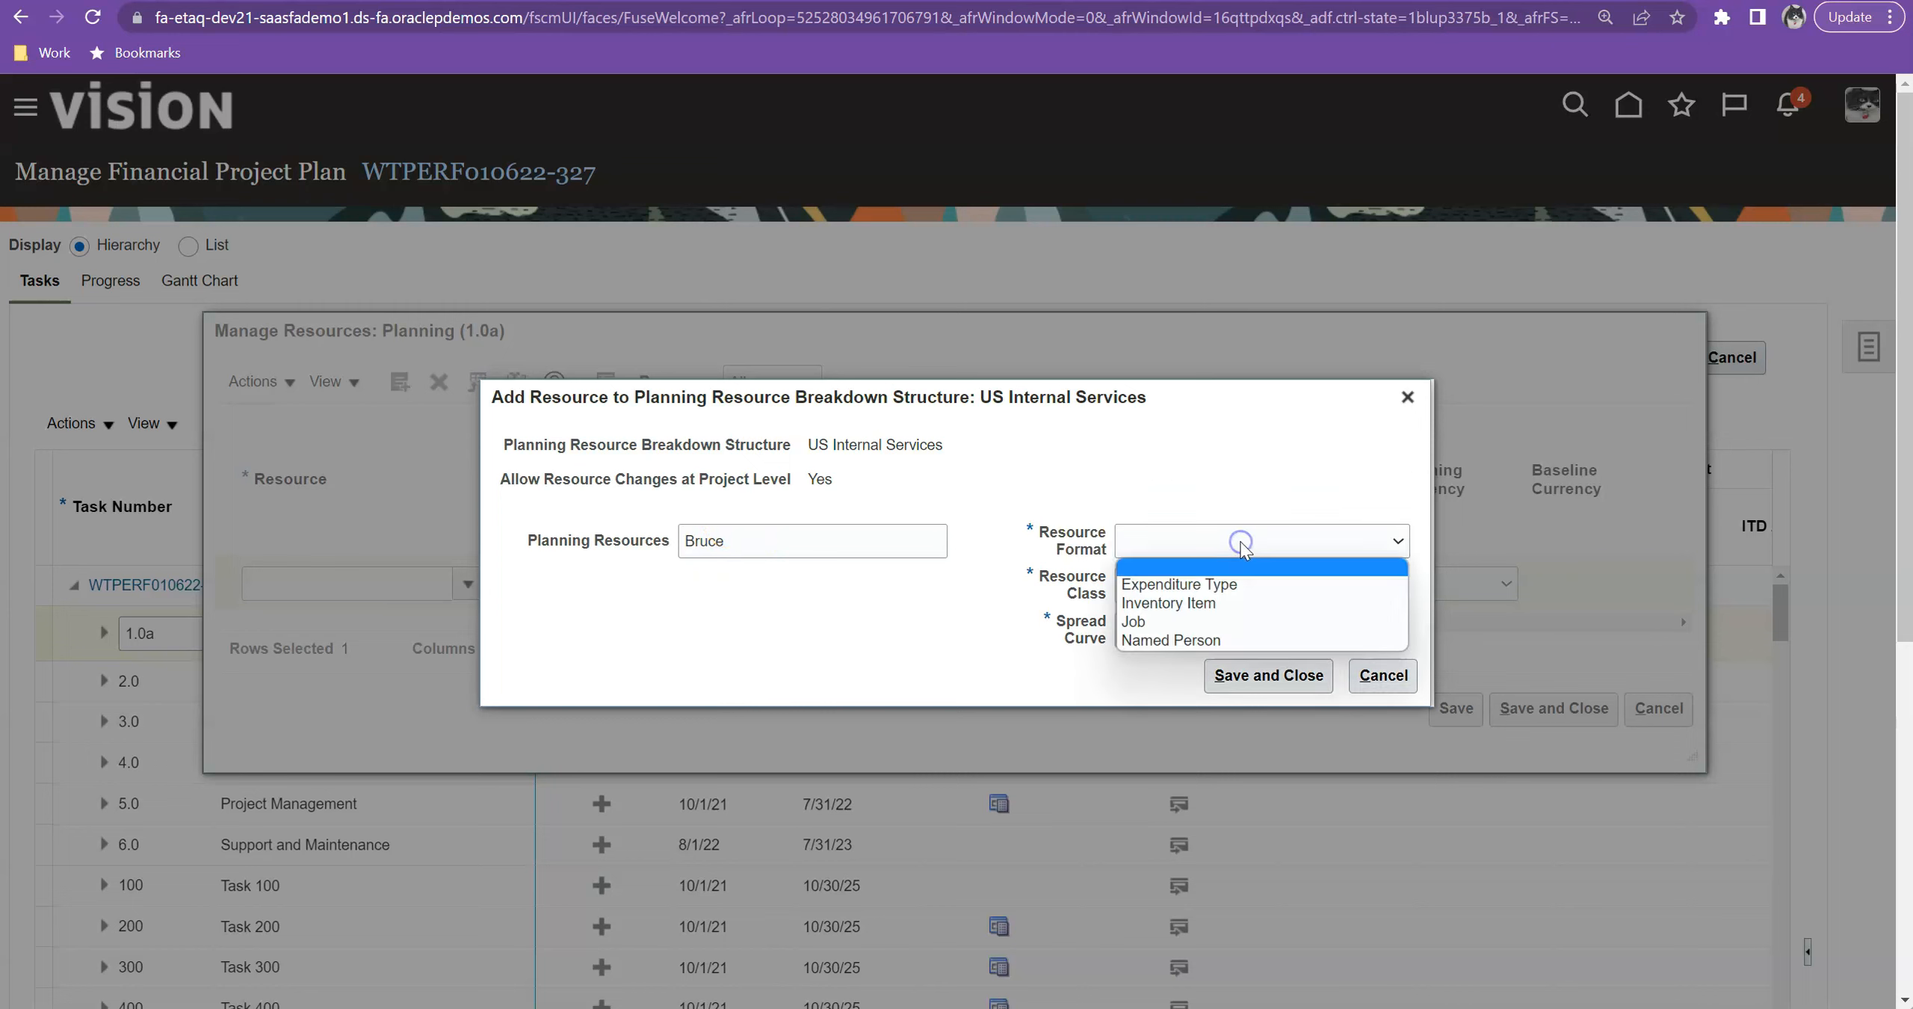
{"action": "left_click", "coordinate": [1269, 641]}
{"action": "left_click", "coordinate": [930, 583]}
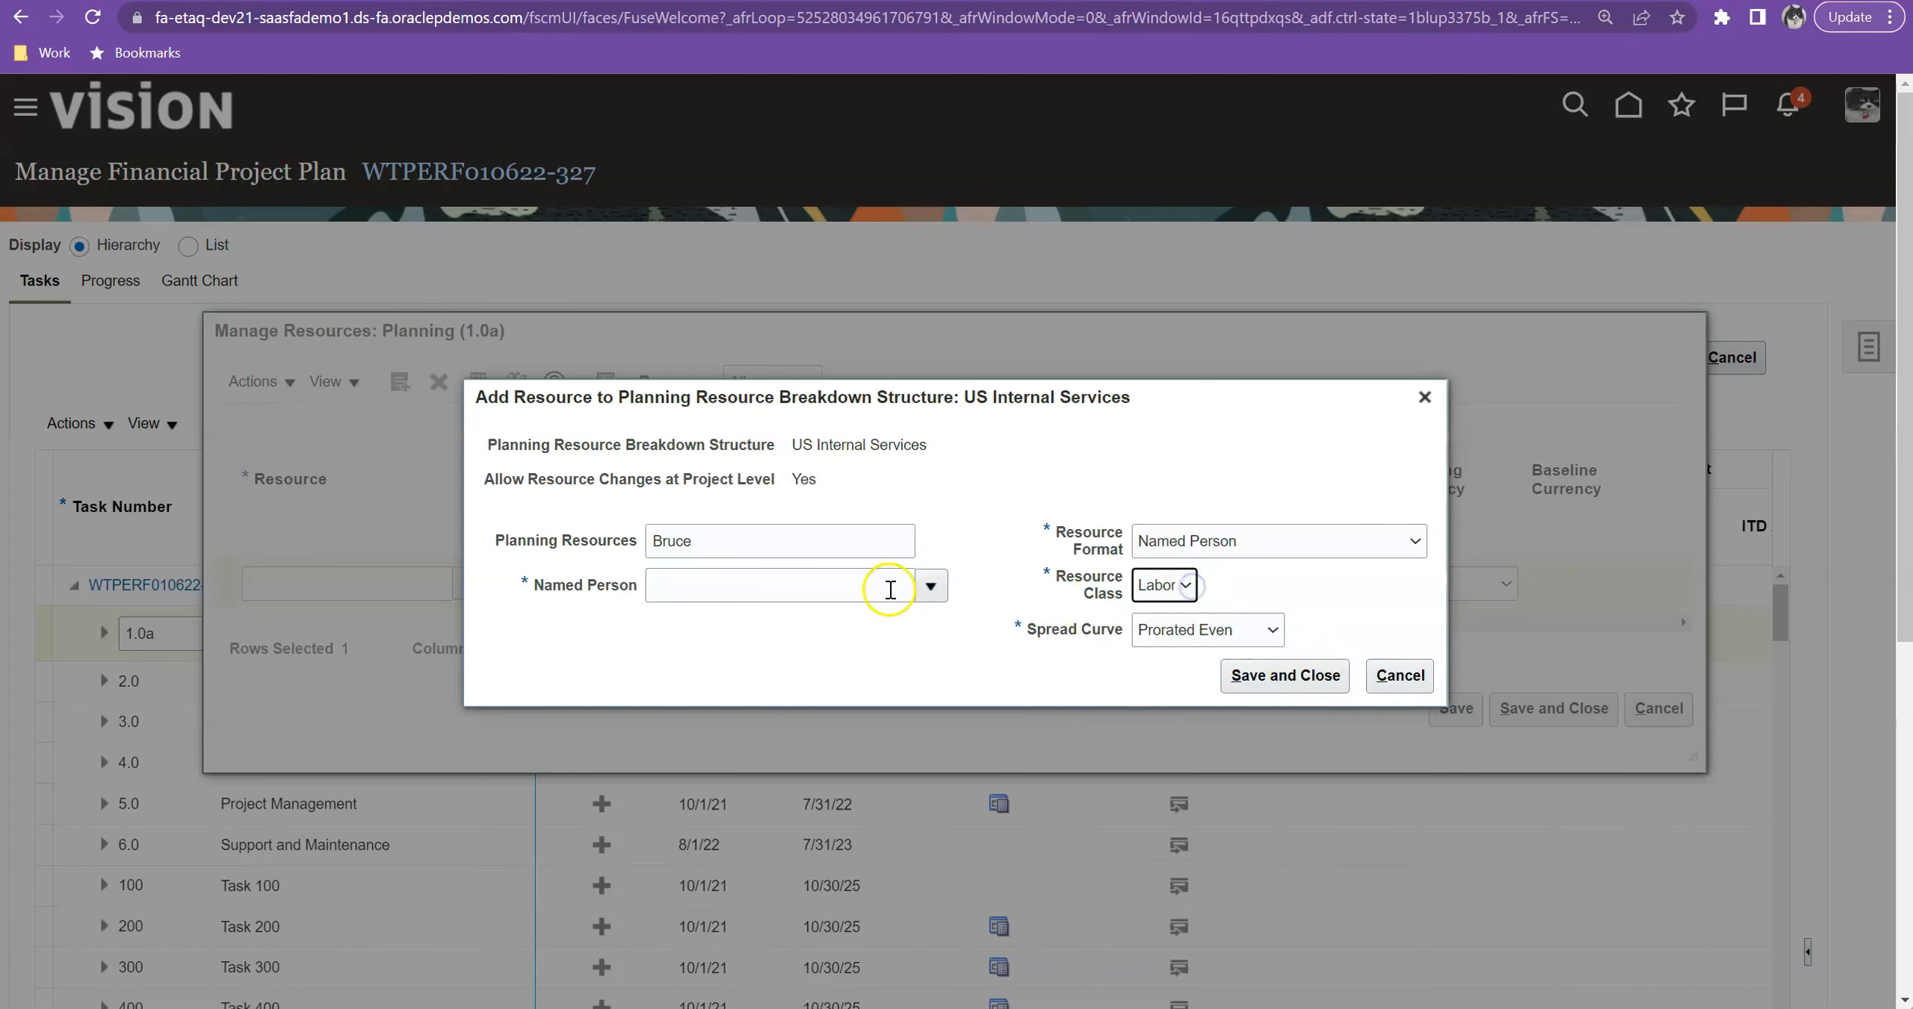
{"action": "left_click", "coordinate": [930, 585]}
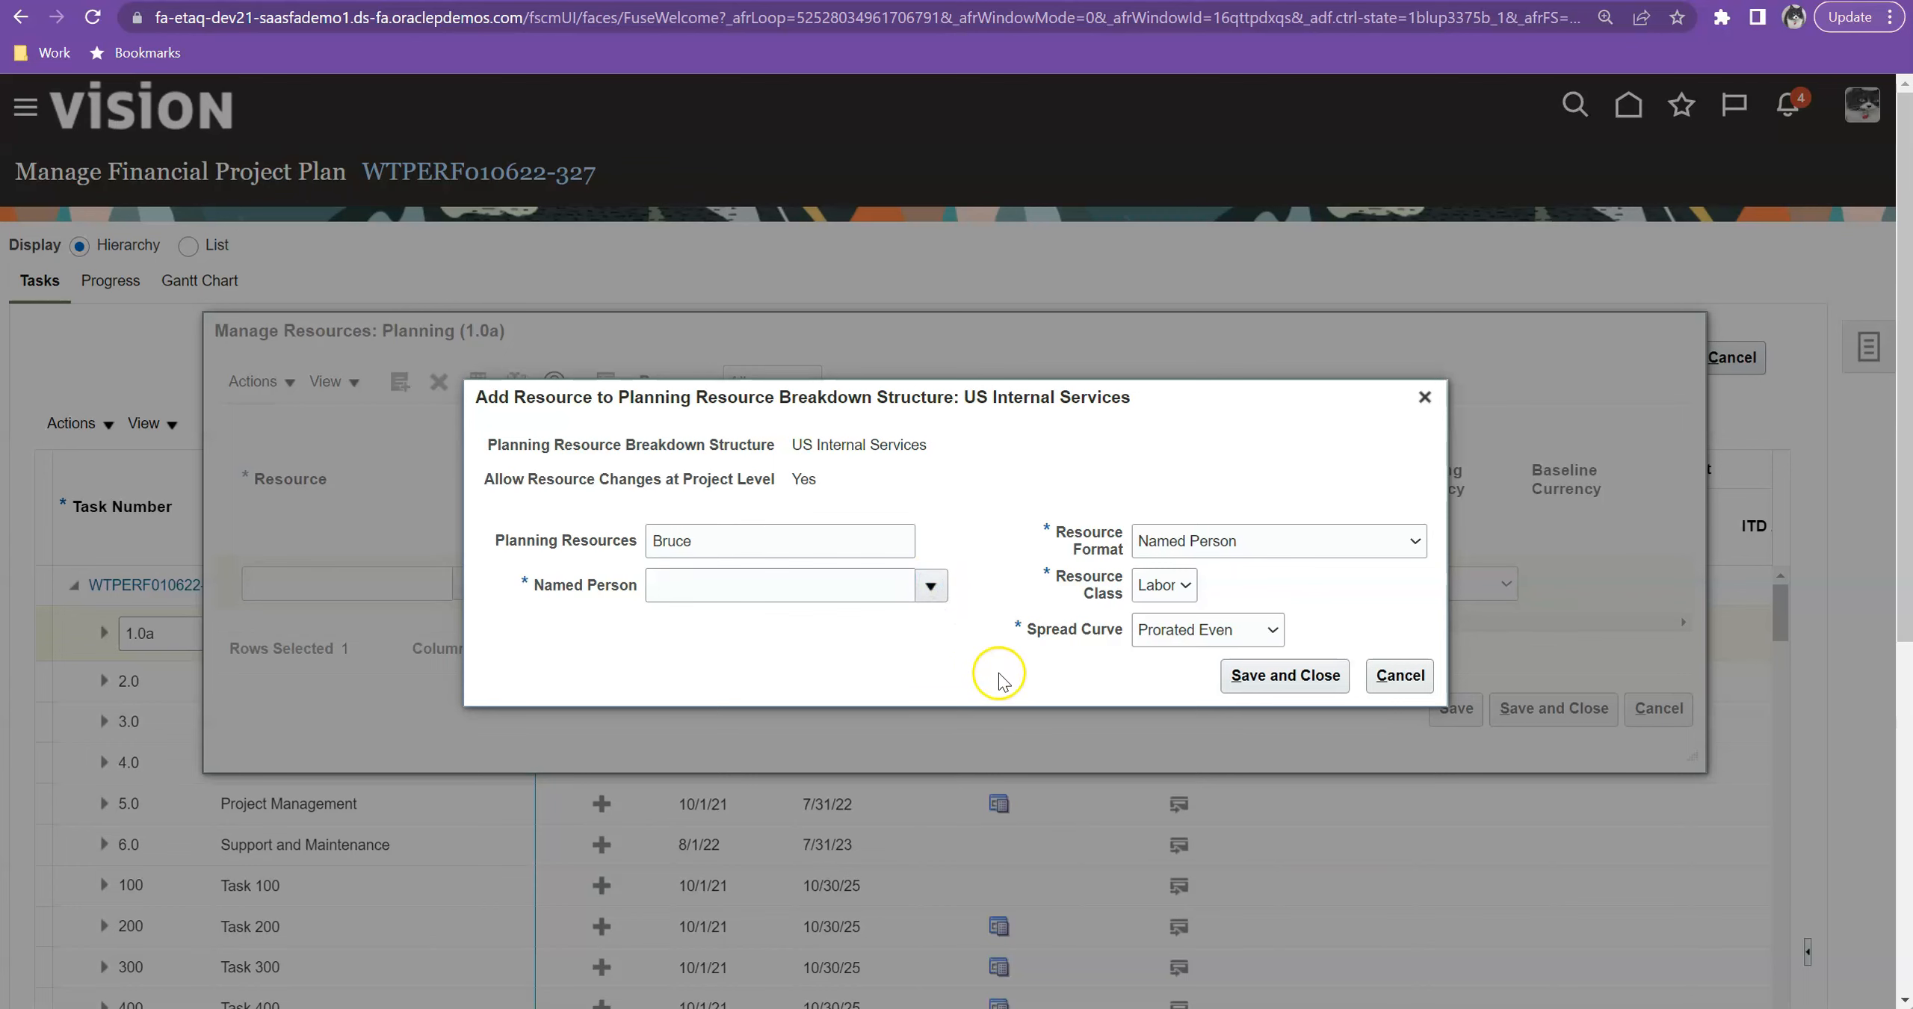
{"action": "left_click", "coordinate": [684, 625]}
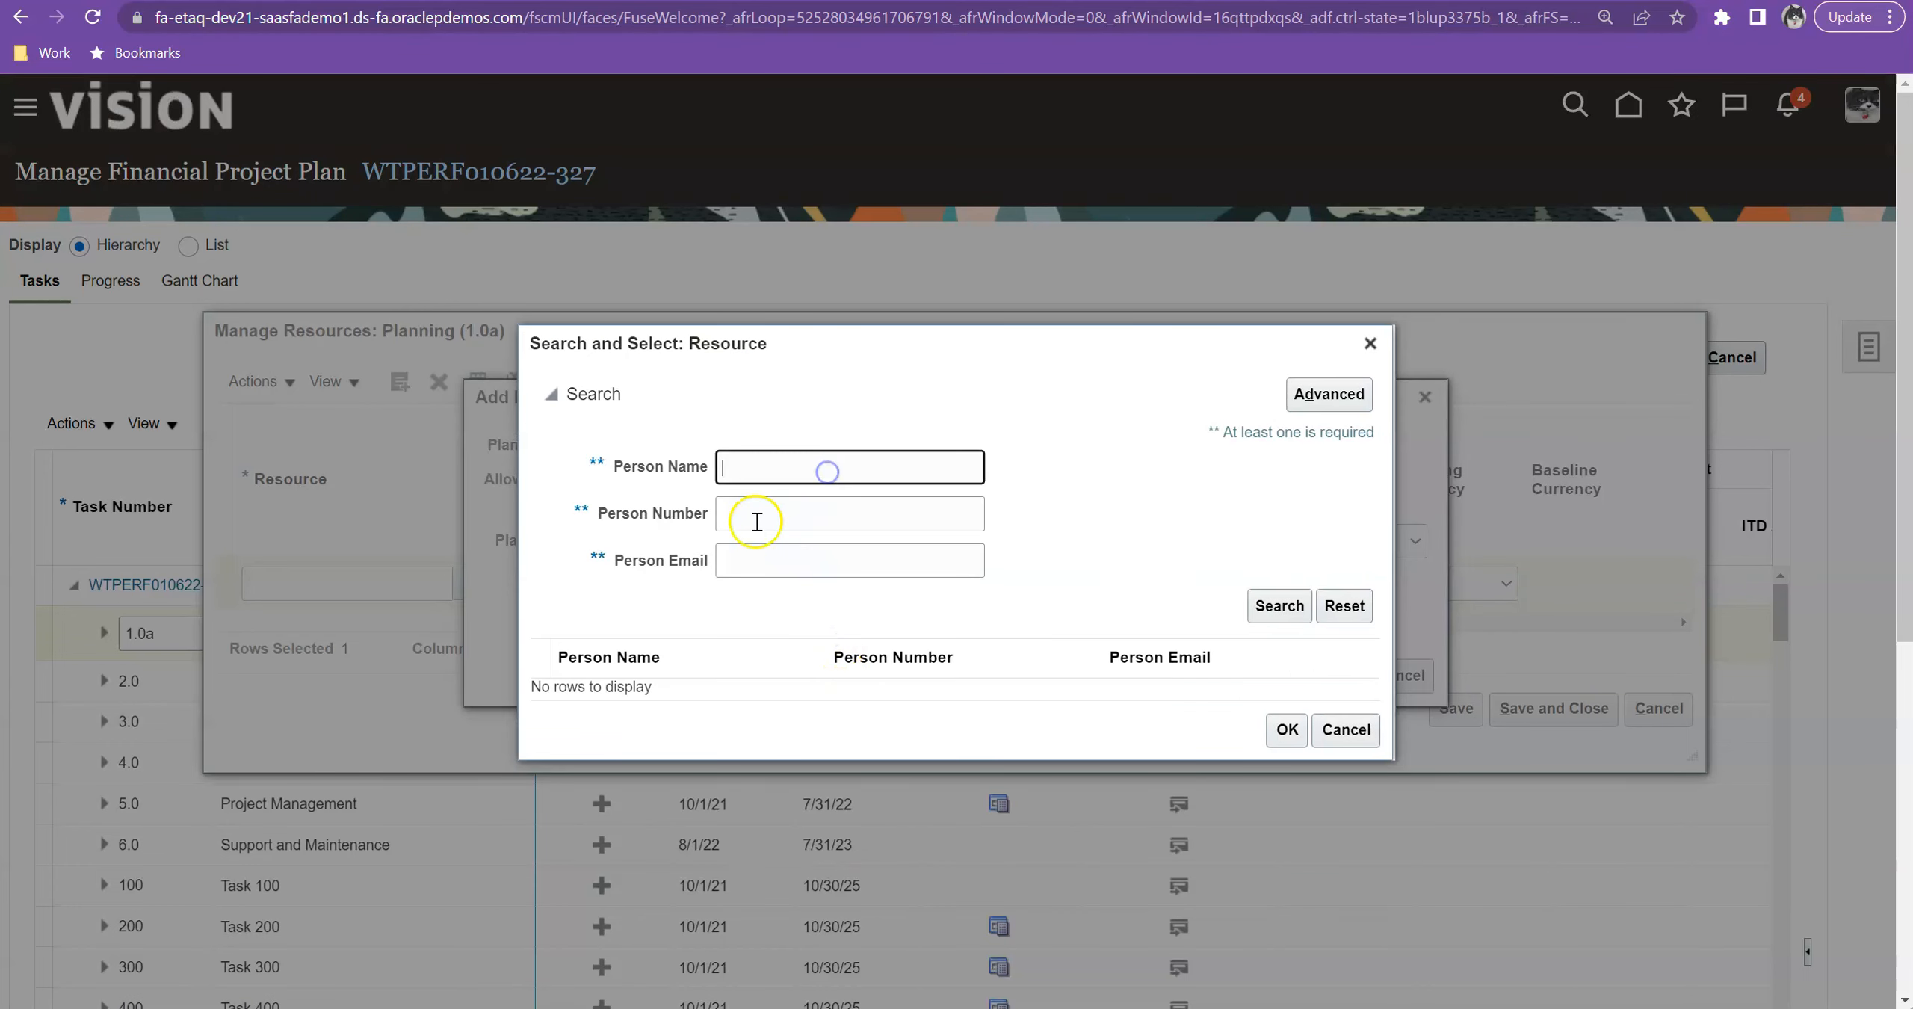
{"action": "type", "text": "Smith, Bruce"}
{"action": "left_click", "coordinate": [1279, 605]}
{"action": "left_click", "coordinate": [1287, 730]}
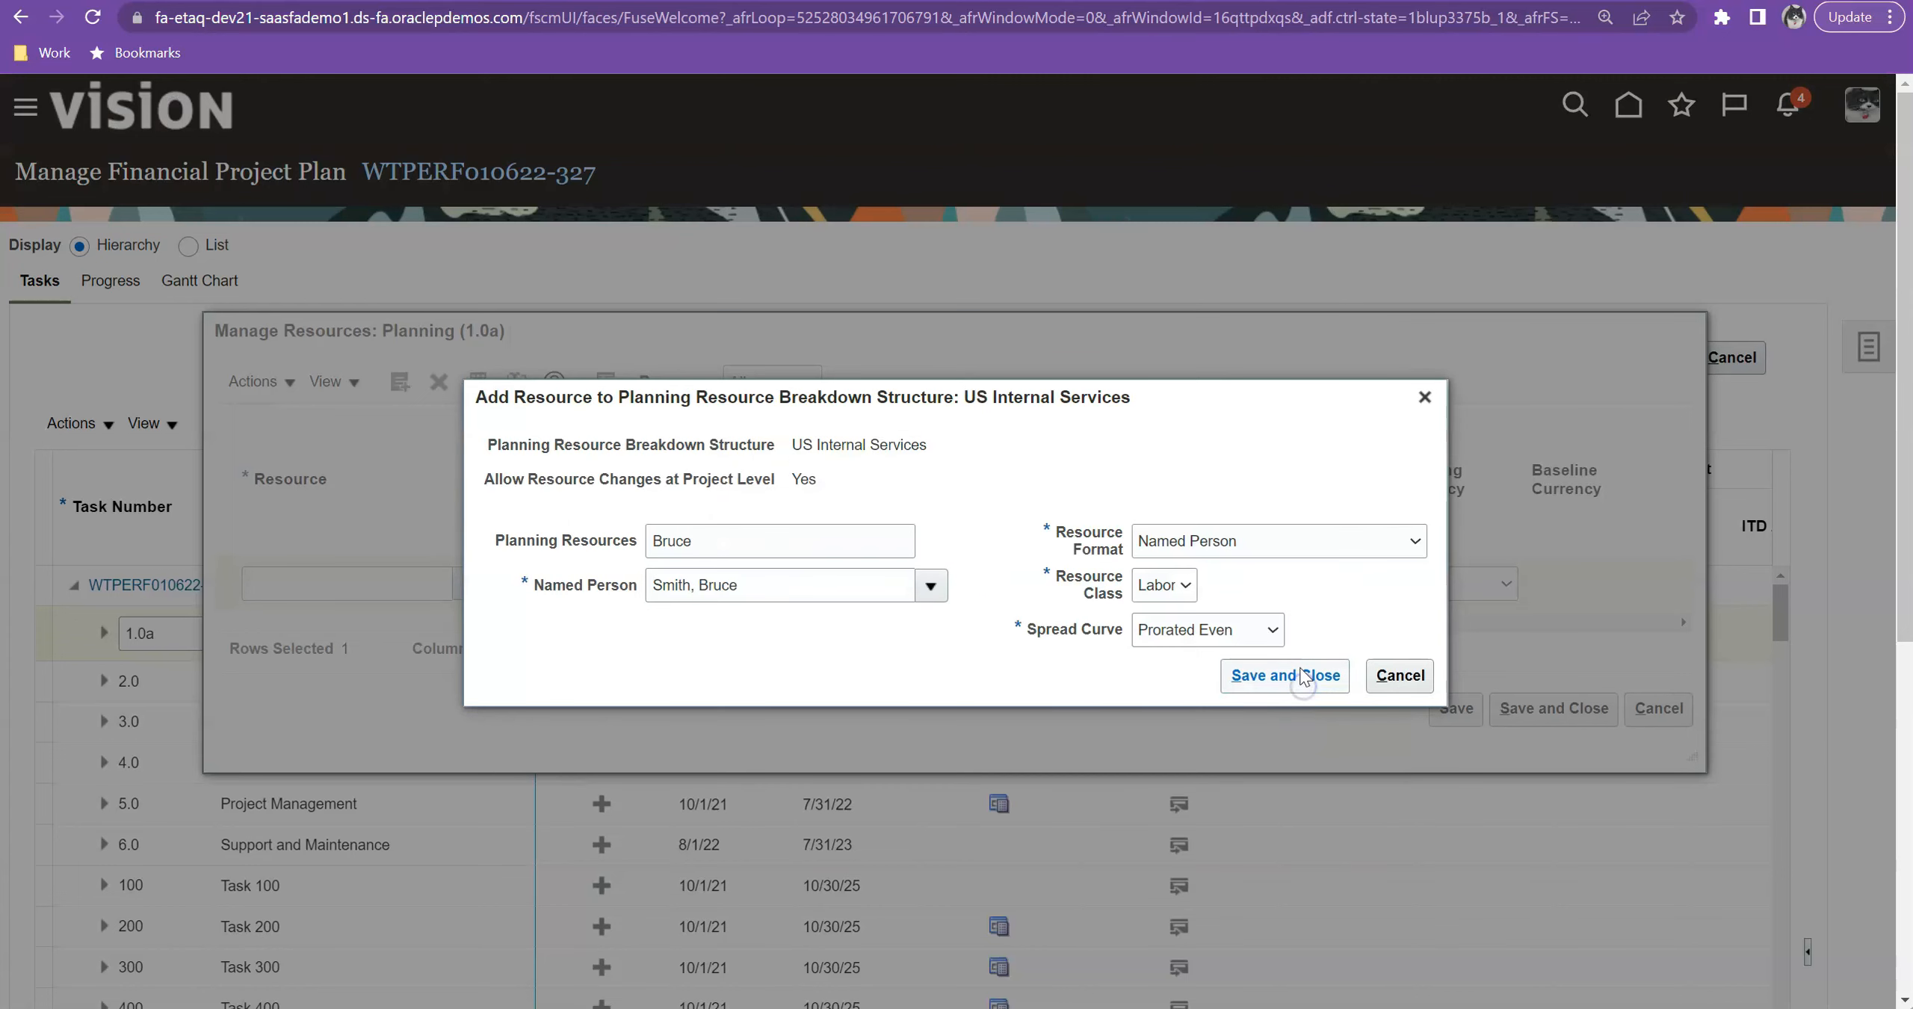
Step: Save the new resource to the RBS and save task 1.0a's resource assignment
{"action": "left_click", "coordinate": [1303, 676]}
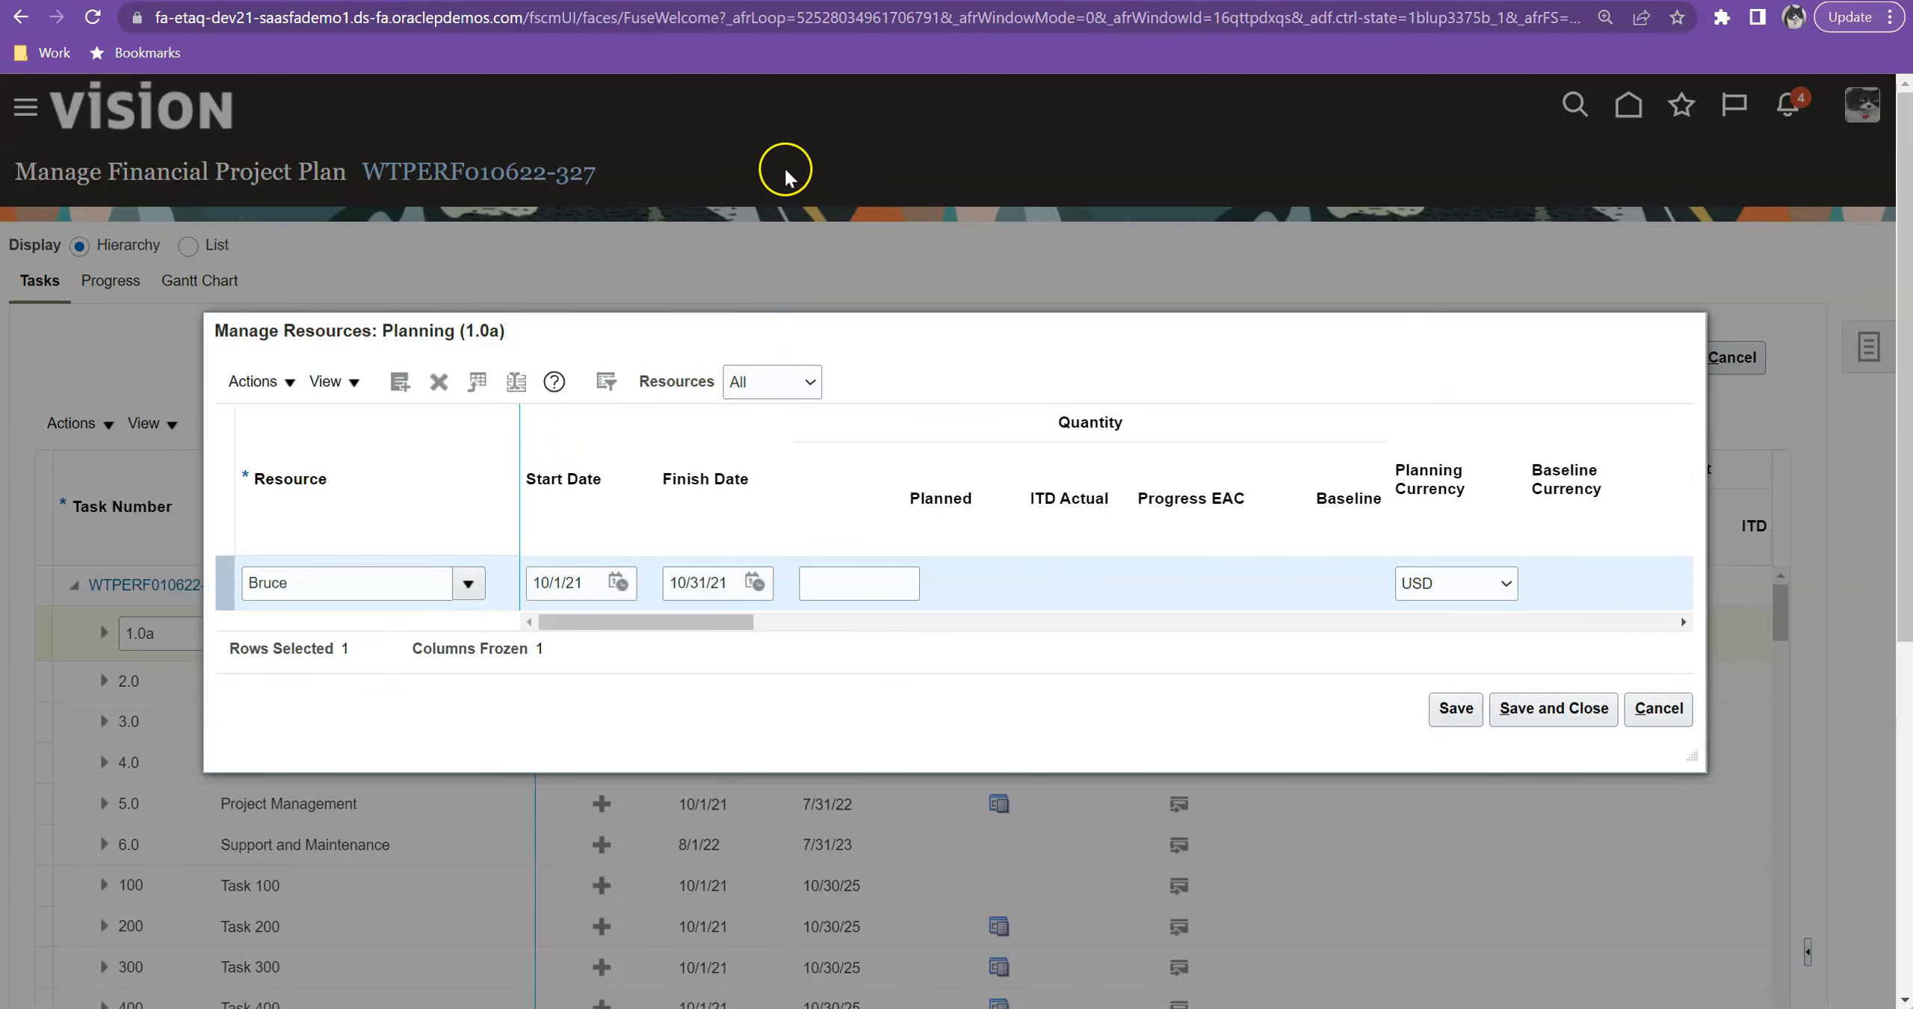
{"action": "left_click", "coordinate": [1566, 710]}
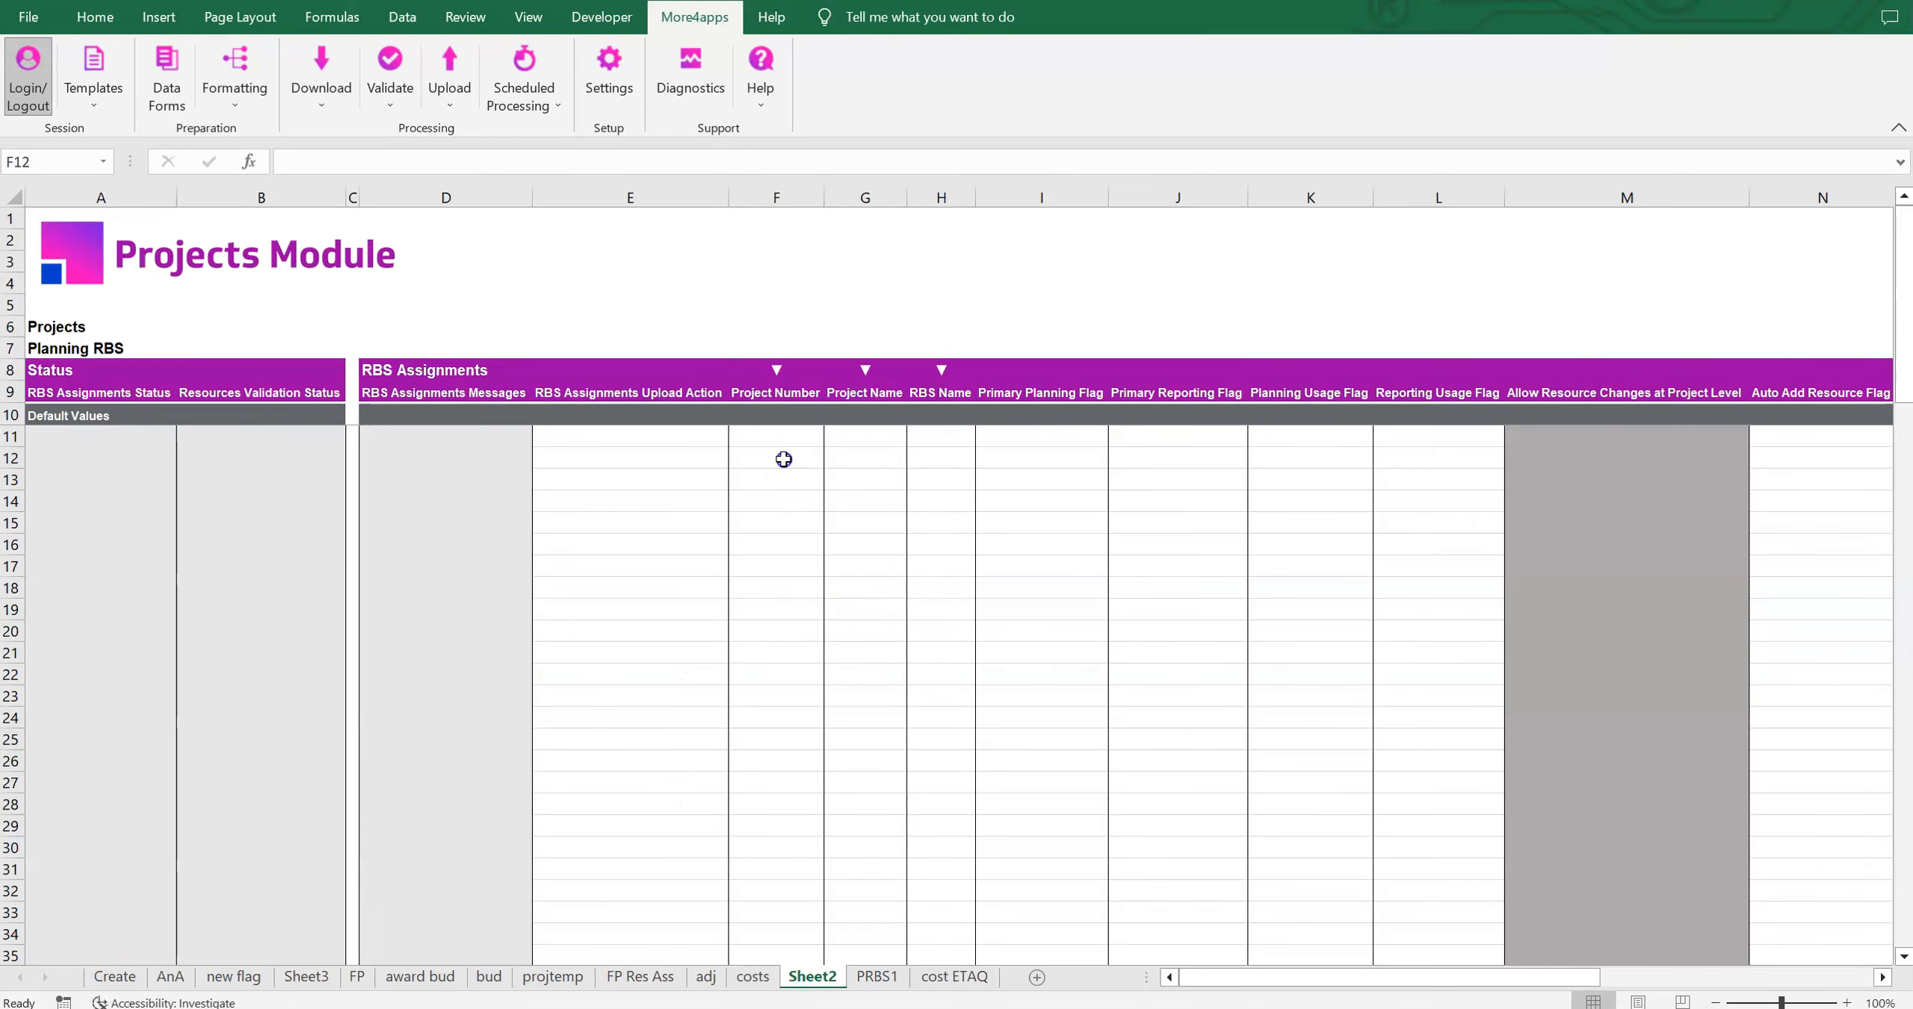
{"action": "left_click", "coordinate": [782, 457]}
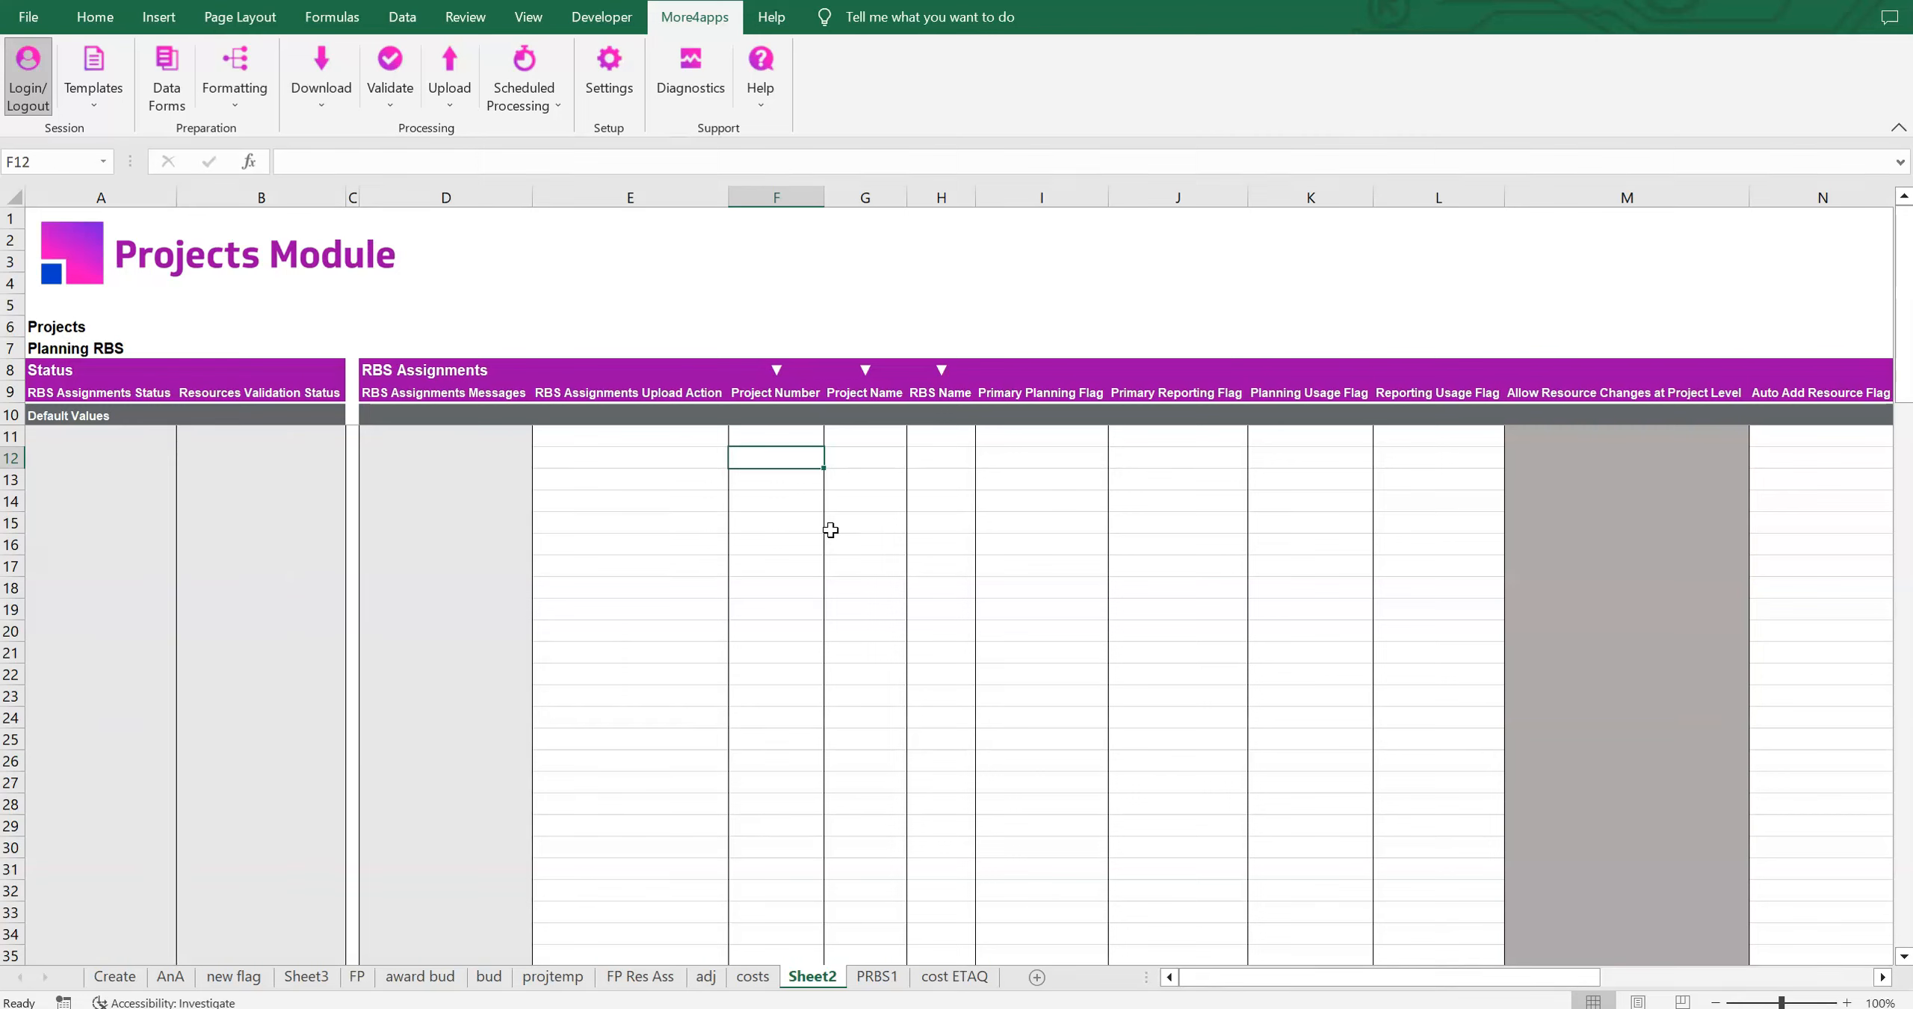
Step: Download RBS assignments via sheet with criteria Project Number WTP% and RBS Name US%, keeping criteria
{"action": "type", "text": "WTP%"}
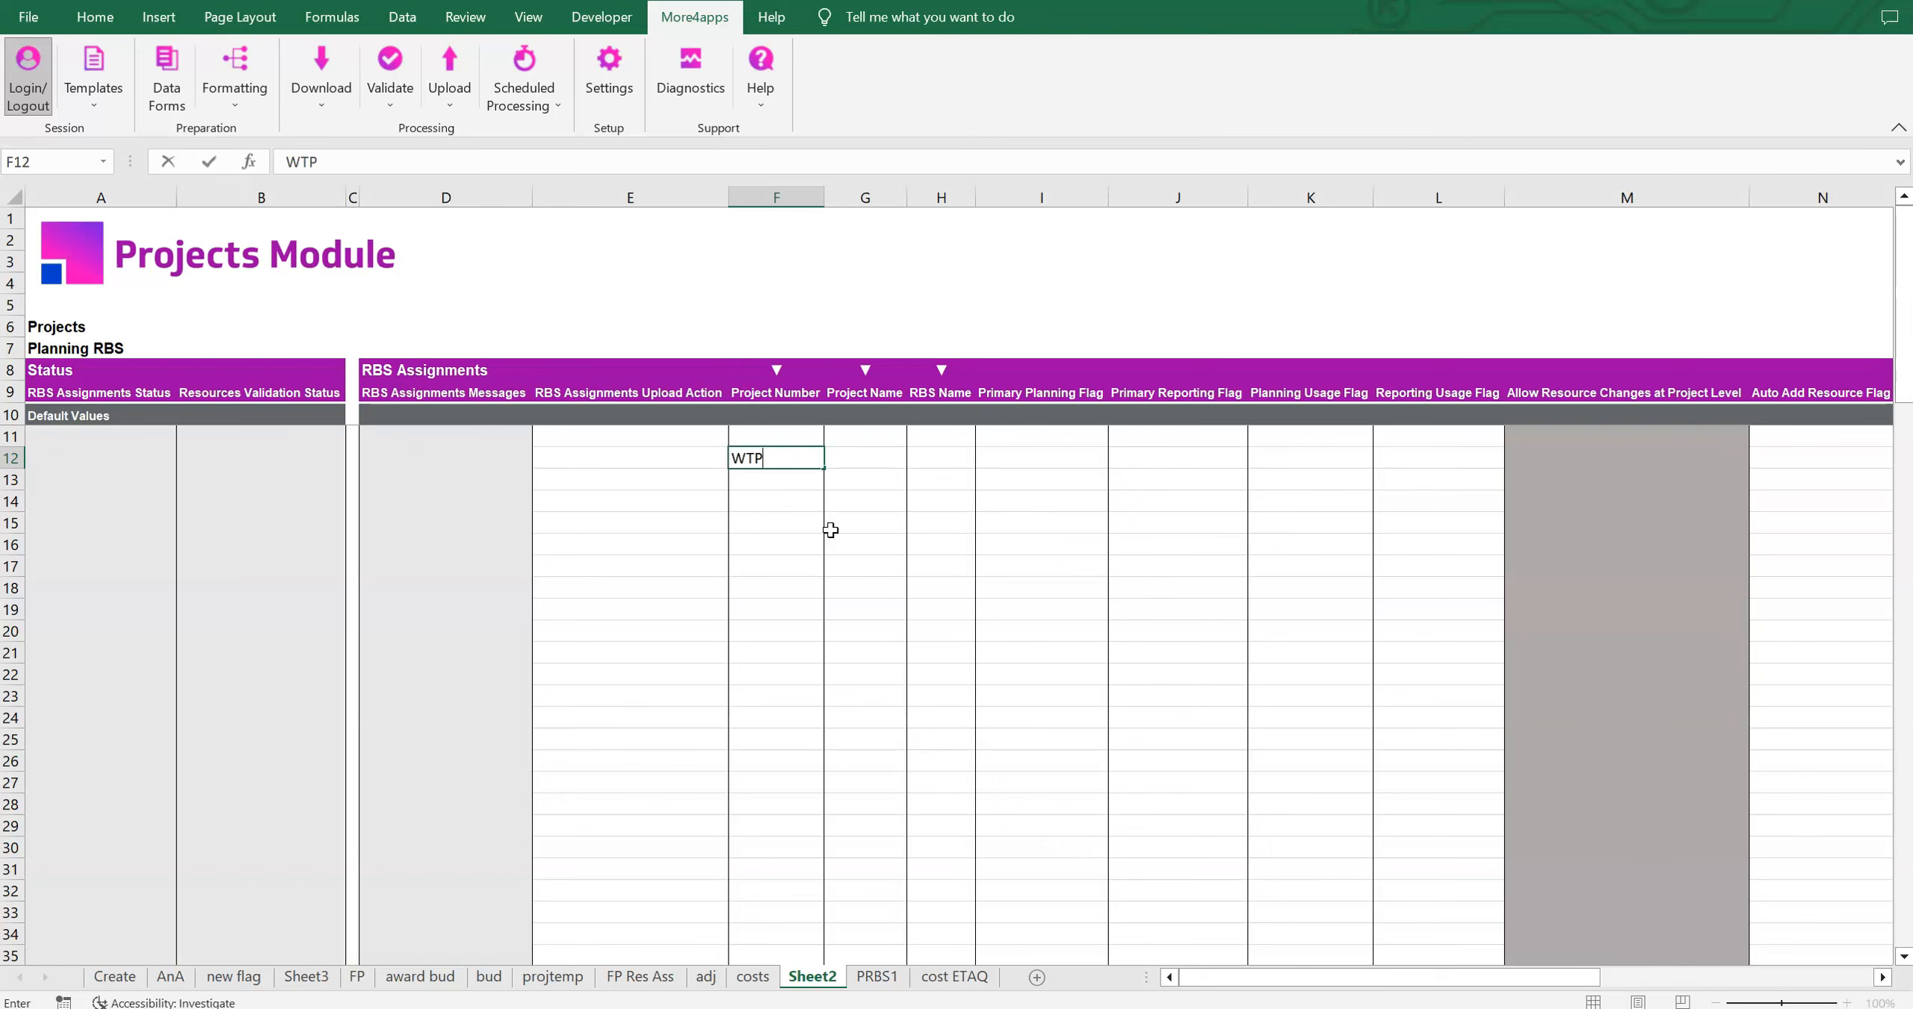
{"action": "left_click", "coordinate": [933, 467]}
{"action": "type", "text": "US%"}
{"action": "left_click", "coordinate": [984, 443]}
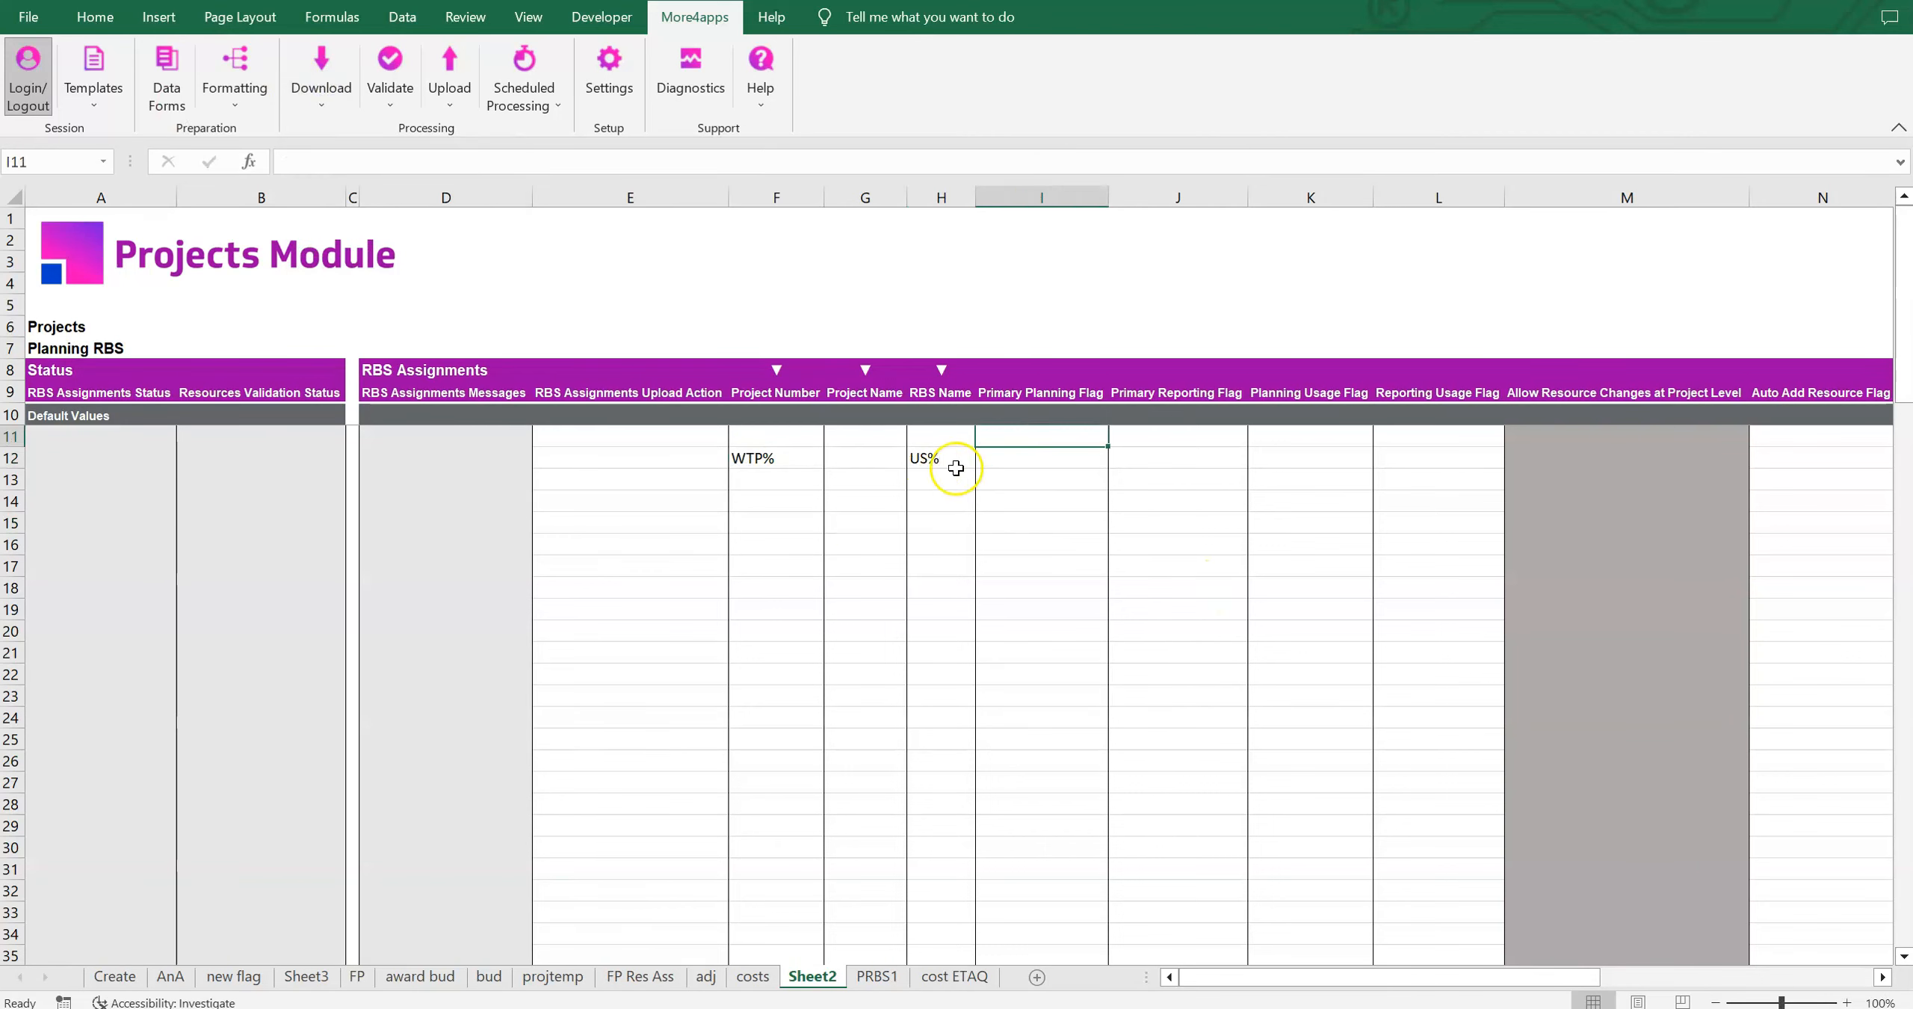
{"action": "left_click", "coordinate": [941, 458]}
{"action": "left_click", "coordinate": [321, 74]}
{"action": "left_click", "coordinate": [423, 219]}
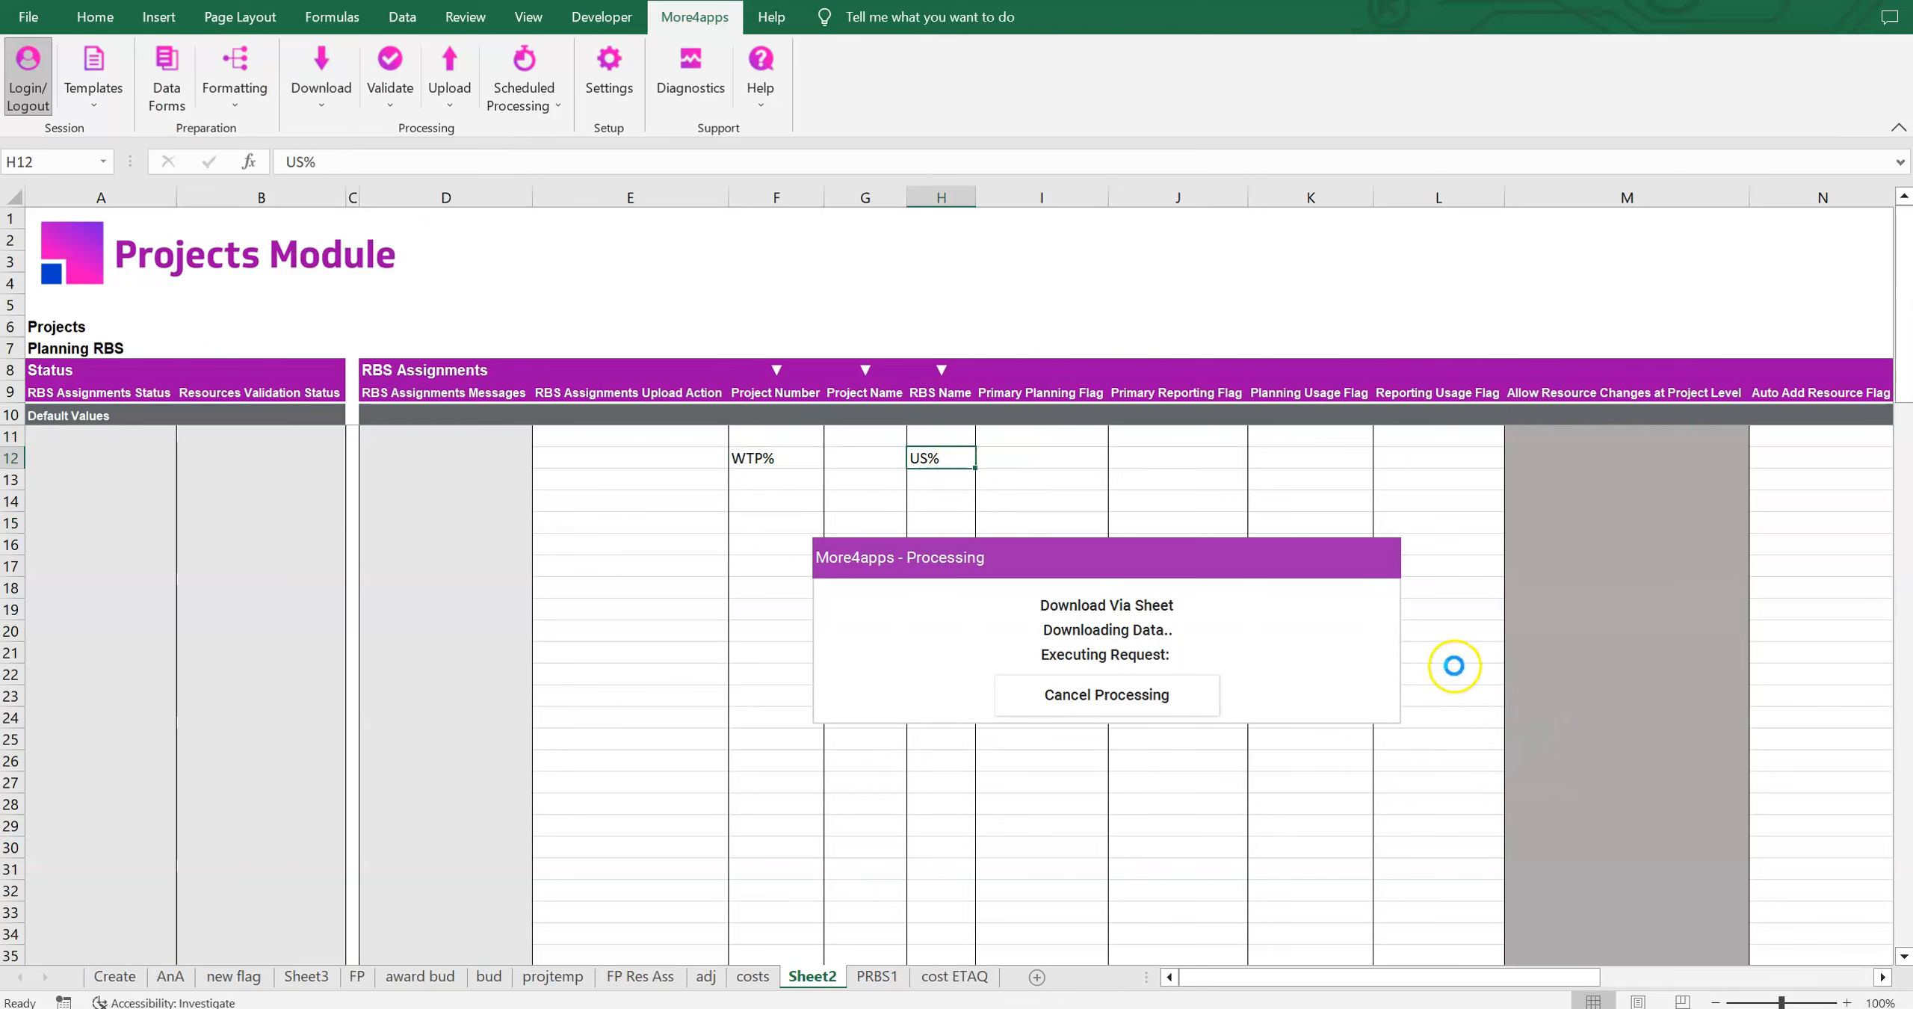
{"action": "left_click", "coordinate": [1160, 672]}
Step: Check the downloaded row: project WTP001, its RBS name and resource changes flag
{"action": "scroll", "coordinate": [1521, 685], "scroll_direction": "down", "scroll_amount": 8}
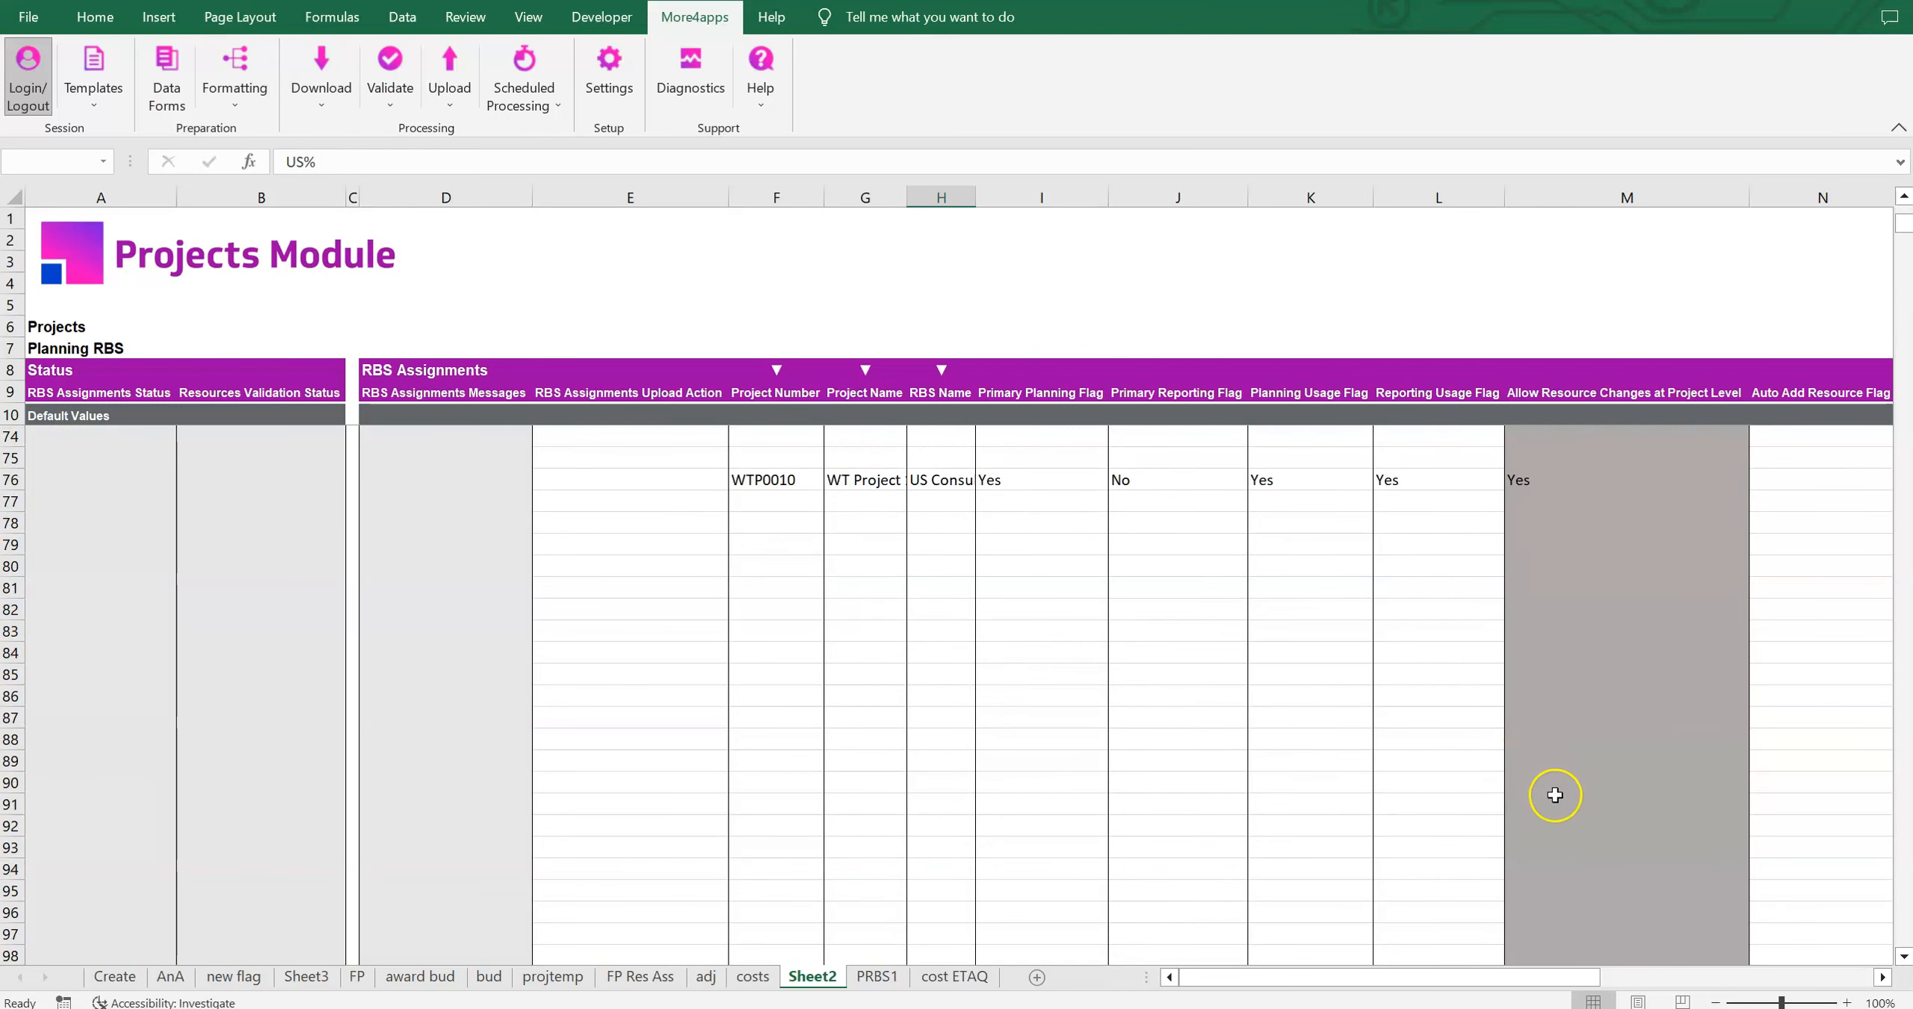
{"action": "scroll", "coordinate": [1772, 695], "scroll_direction": "up", "scroll_amount": 6}
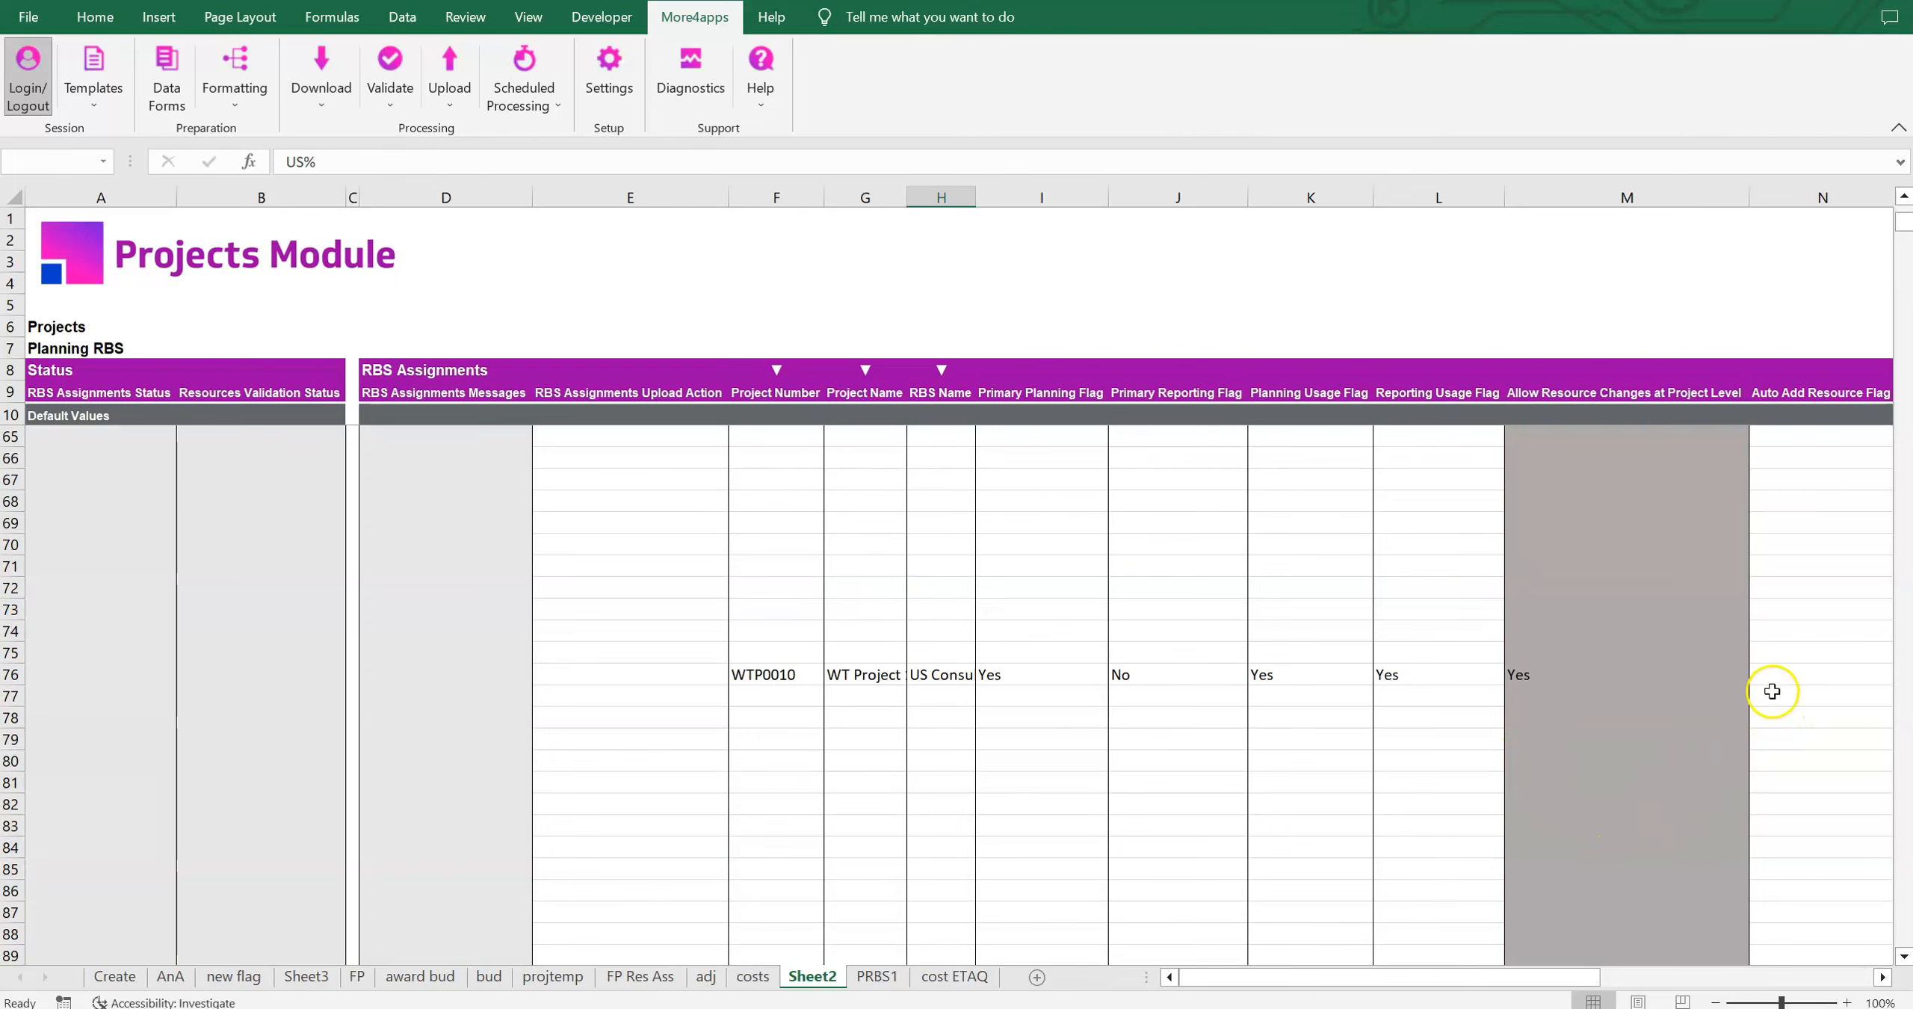
{"action": "scroll", "coordinate": [1774, 709], "scroll_direction": "up", "scroll_amount": 15}
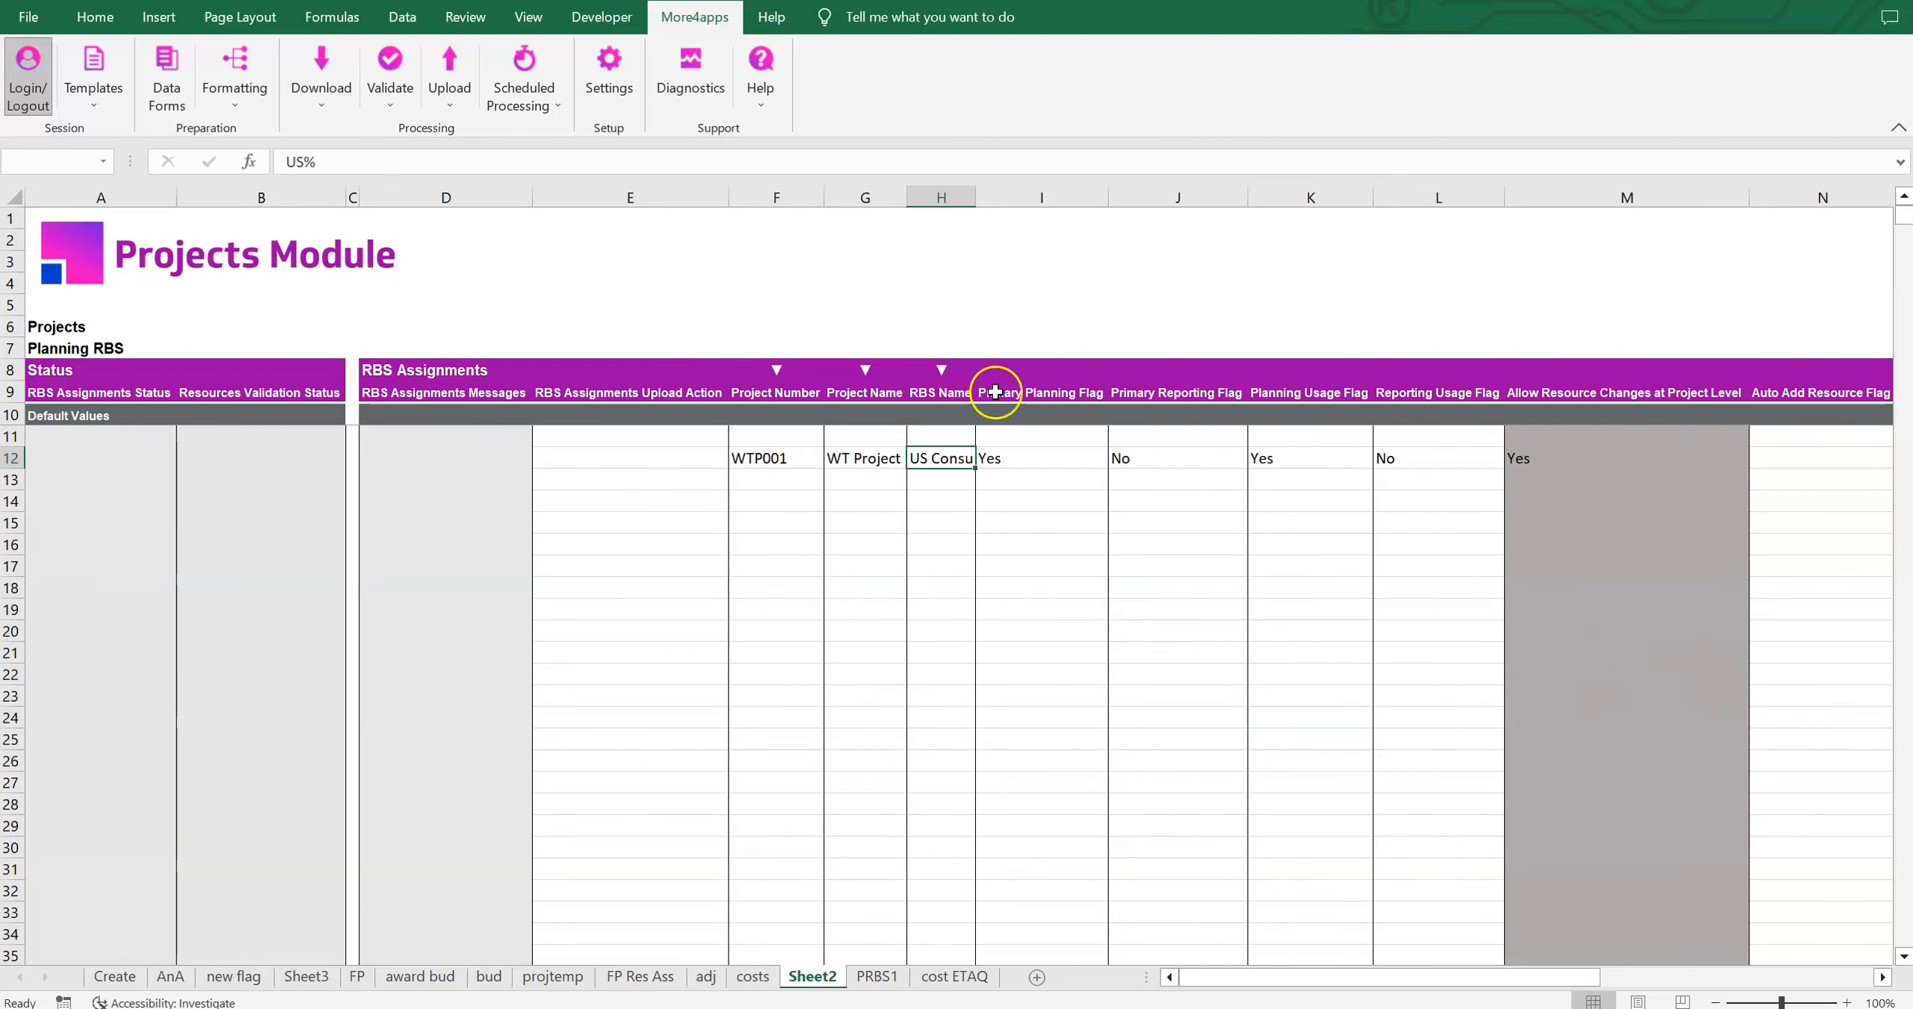
{"action": "left_click", "coordinate": [763, 453]}
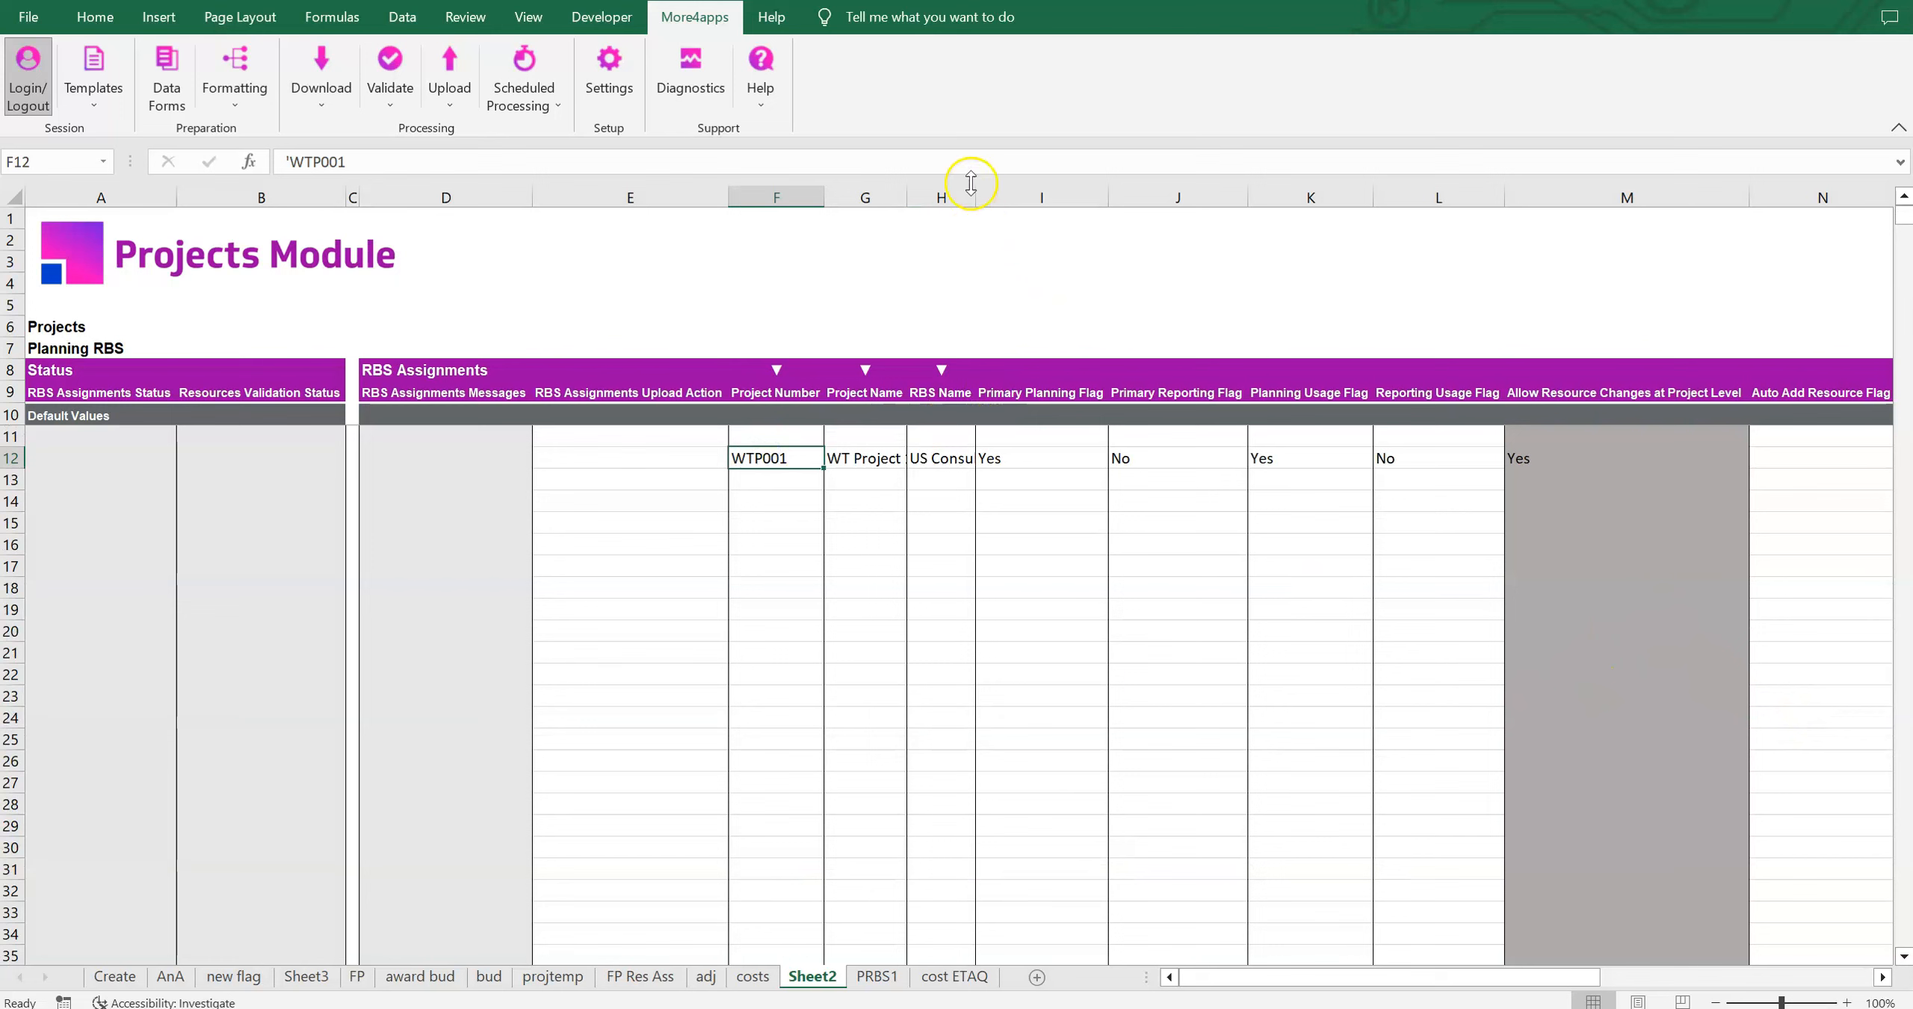
{"action": "left_click", "coordinate": [949, 455]}
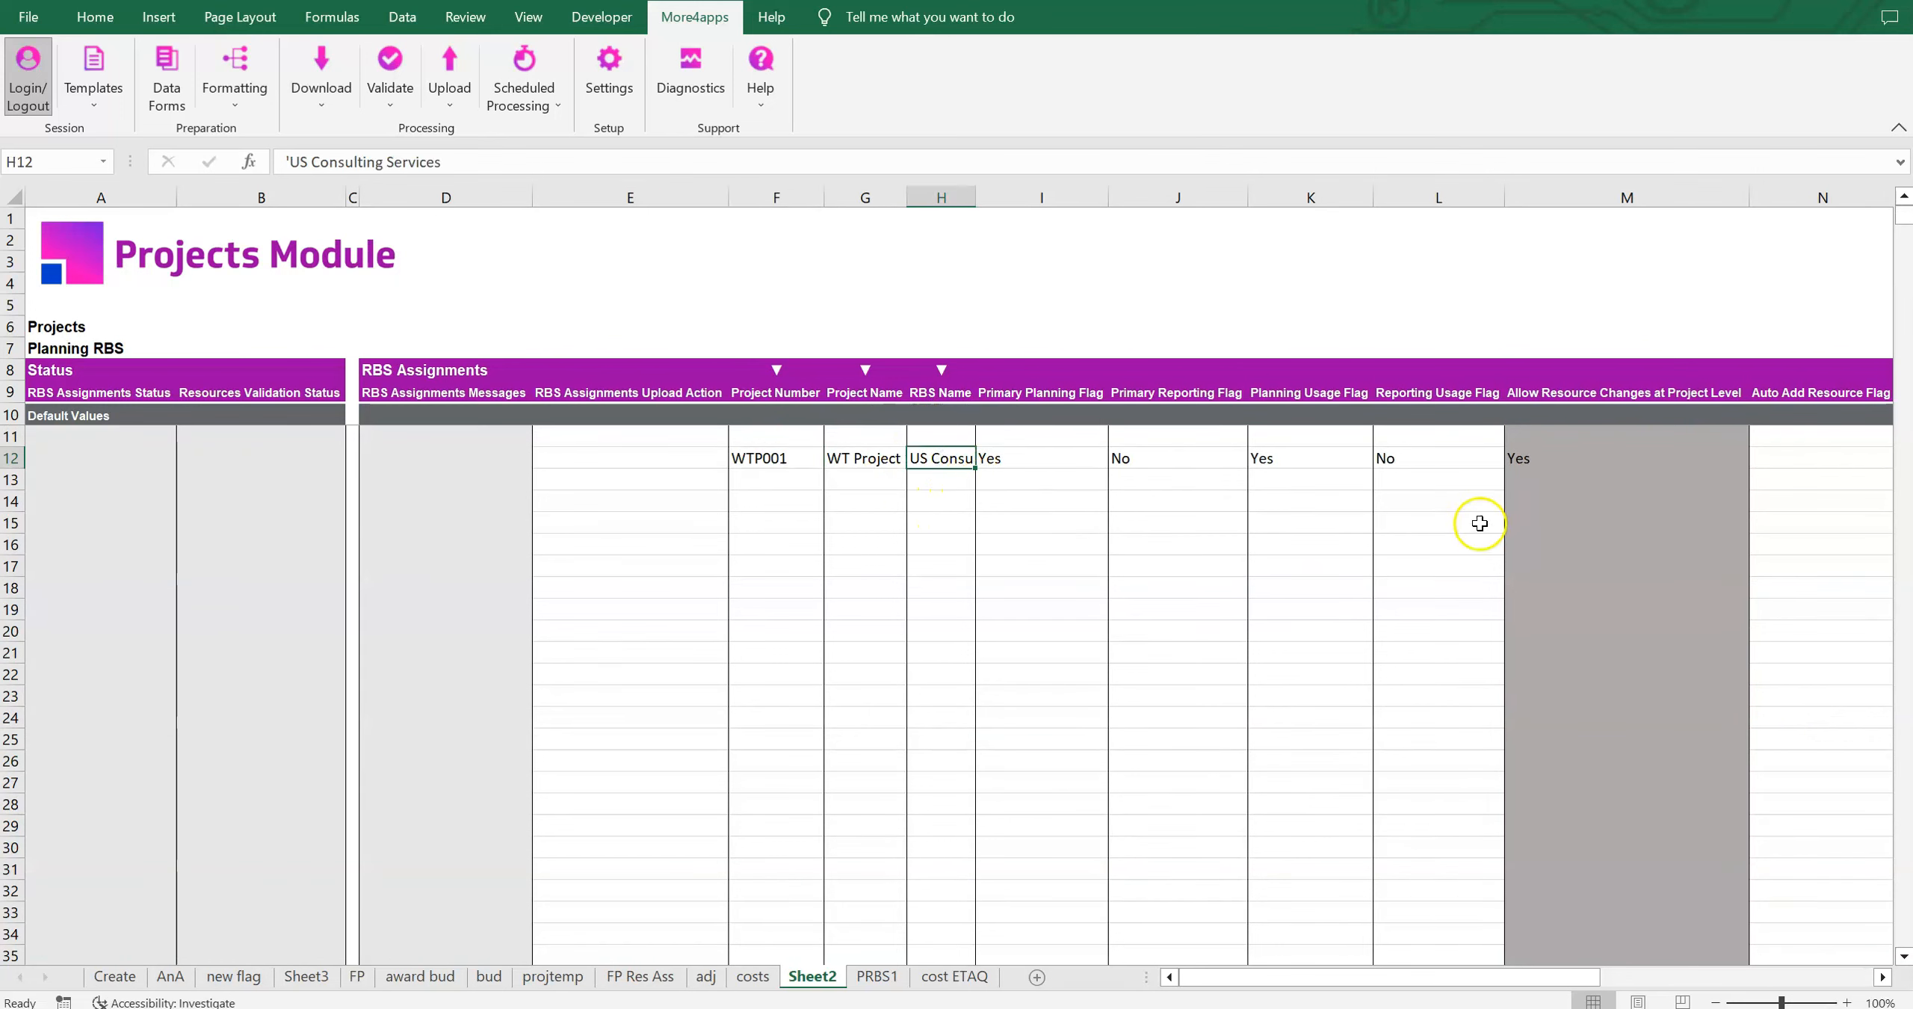
{"action": "left_click", "coordinate": [1604, 394]}
{"action": "left_click", "coordinate": [1595, 453]}
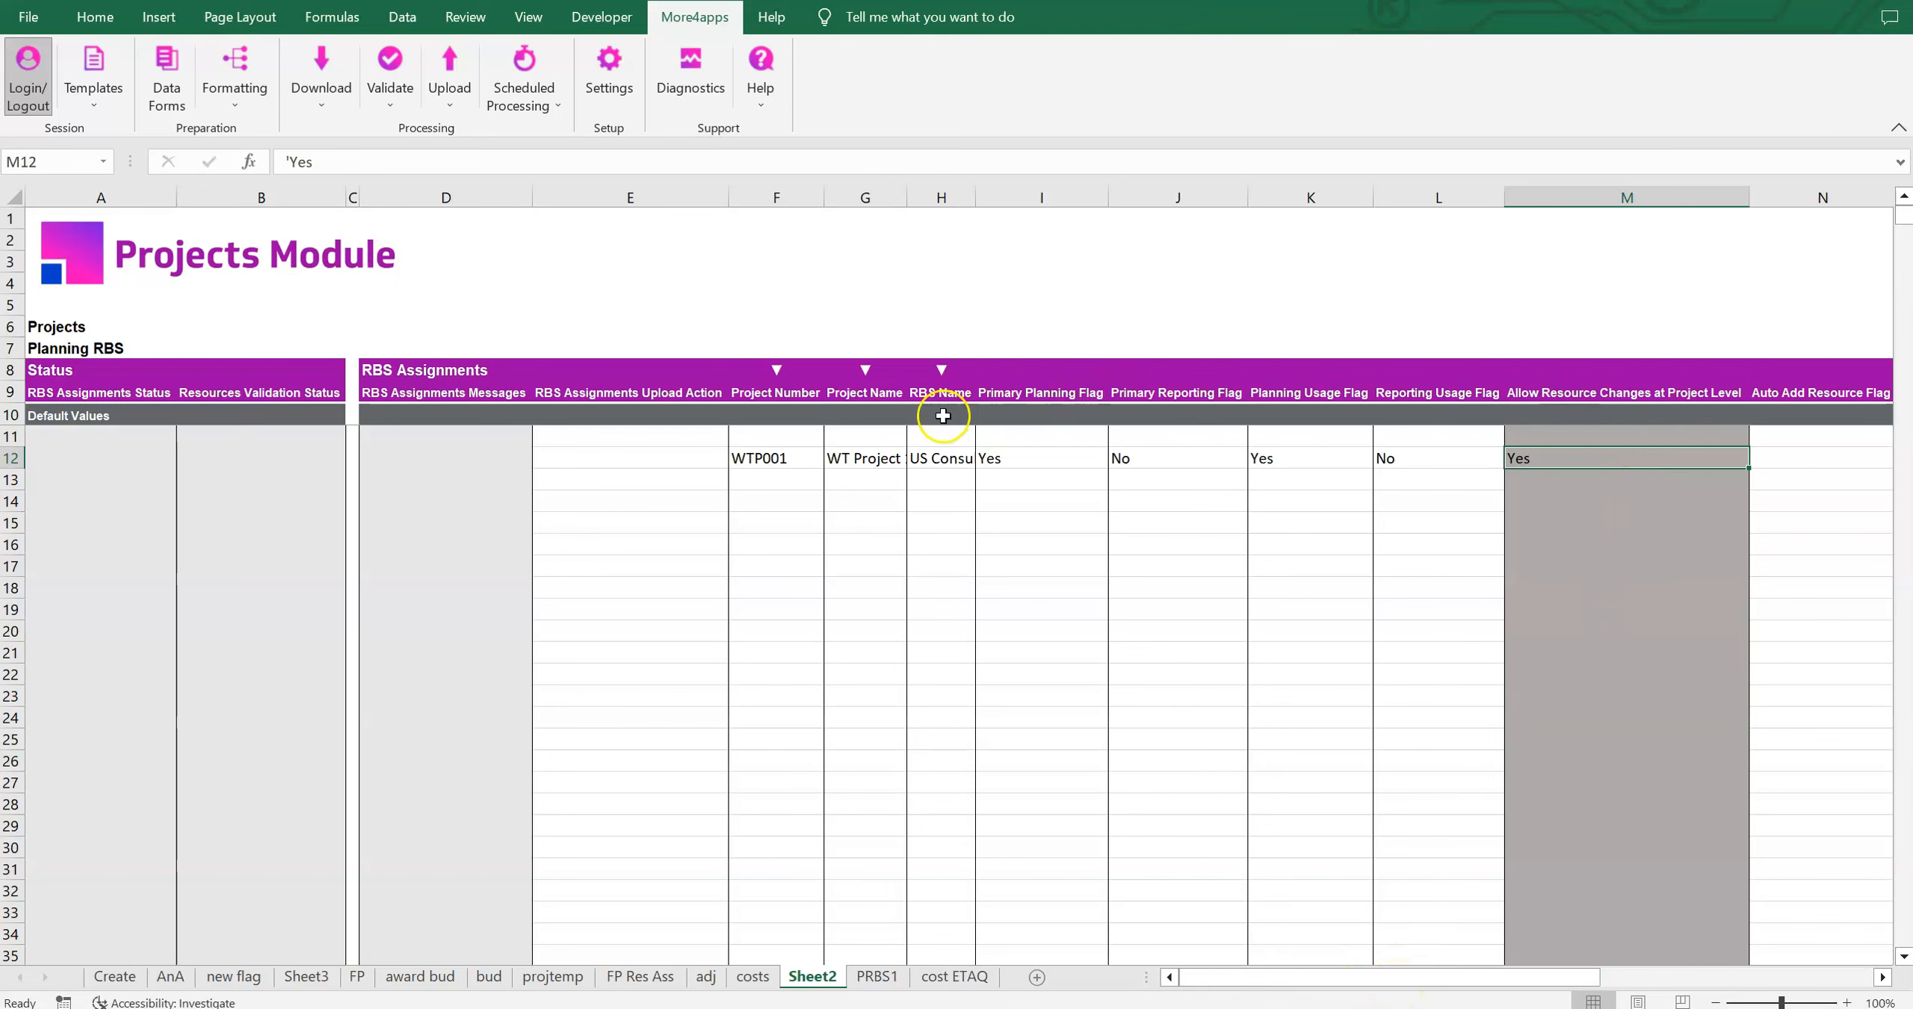
Step: Autofit column H so the RBS name US Consulting Services shows in full beside WTP001
{"action": "left_click", "coordinate": [941, 459]}
{"action": "double_click", "coordinate": [976, 199]}
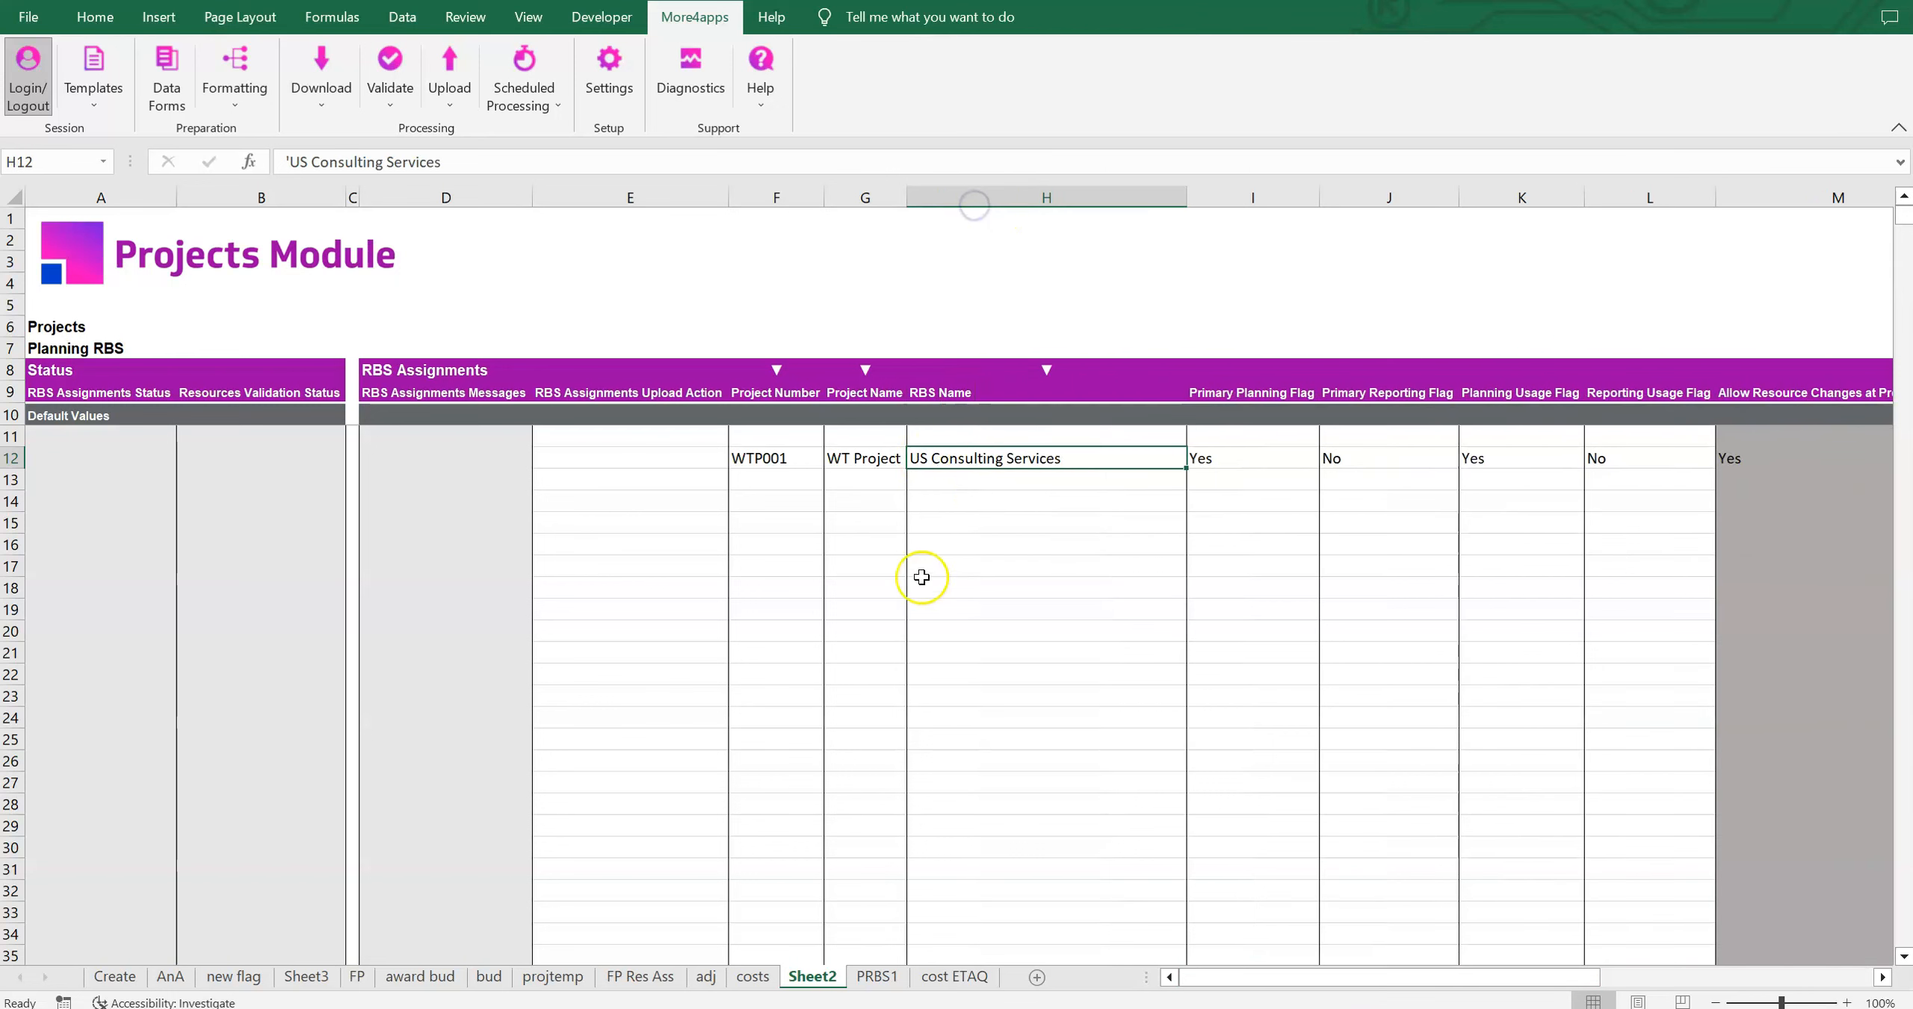
{"action": "left_click", "coordinate": [760, 458]}
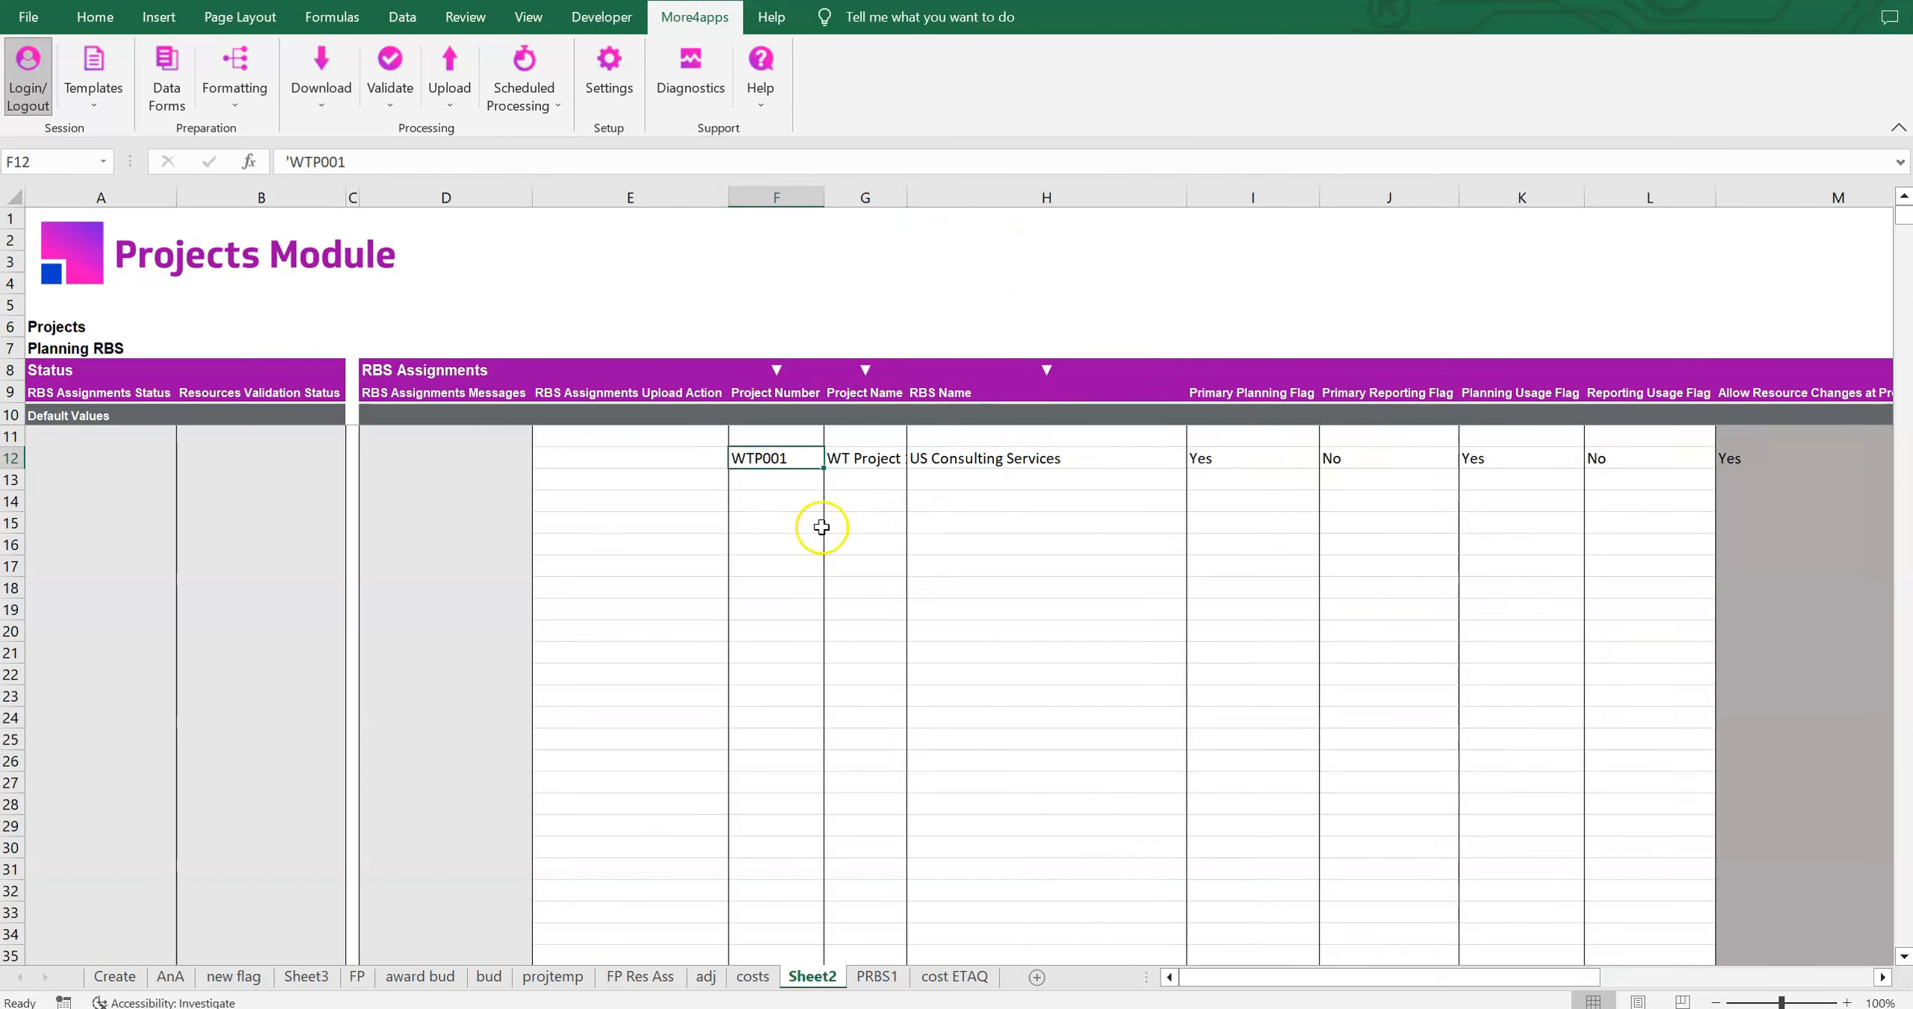
{"action": "left_click", "coordinate": [976, 464]}
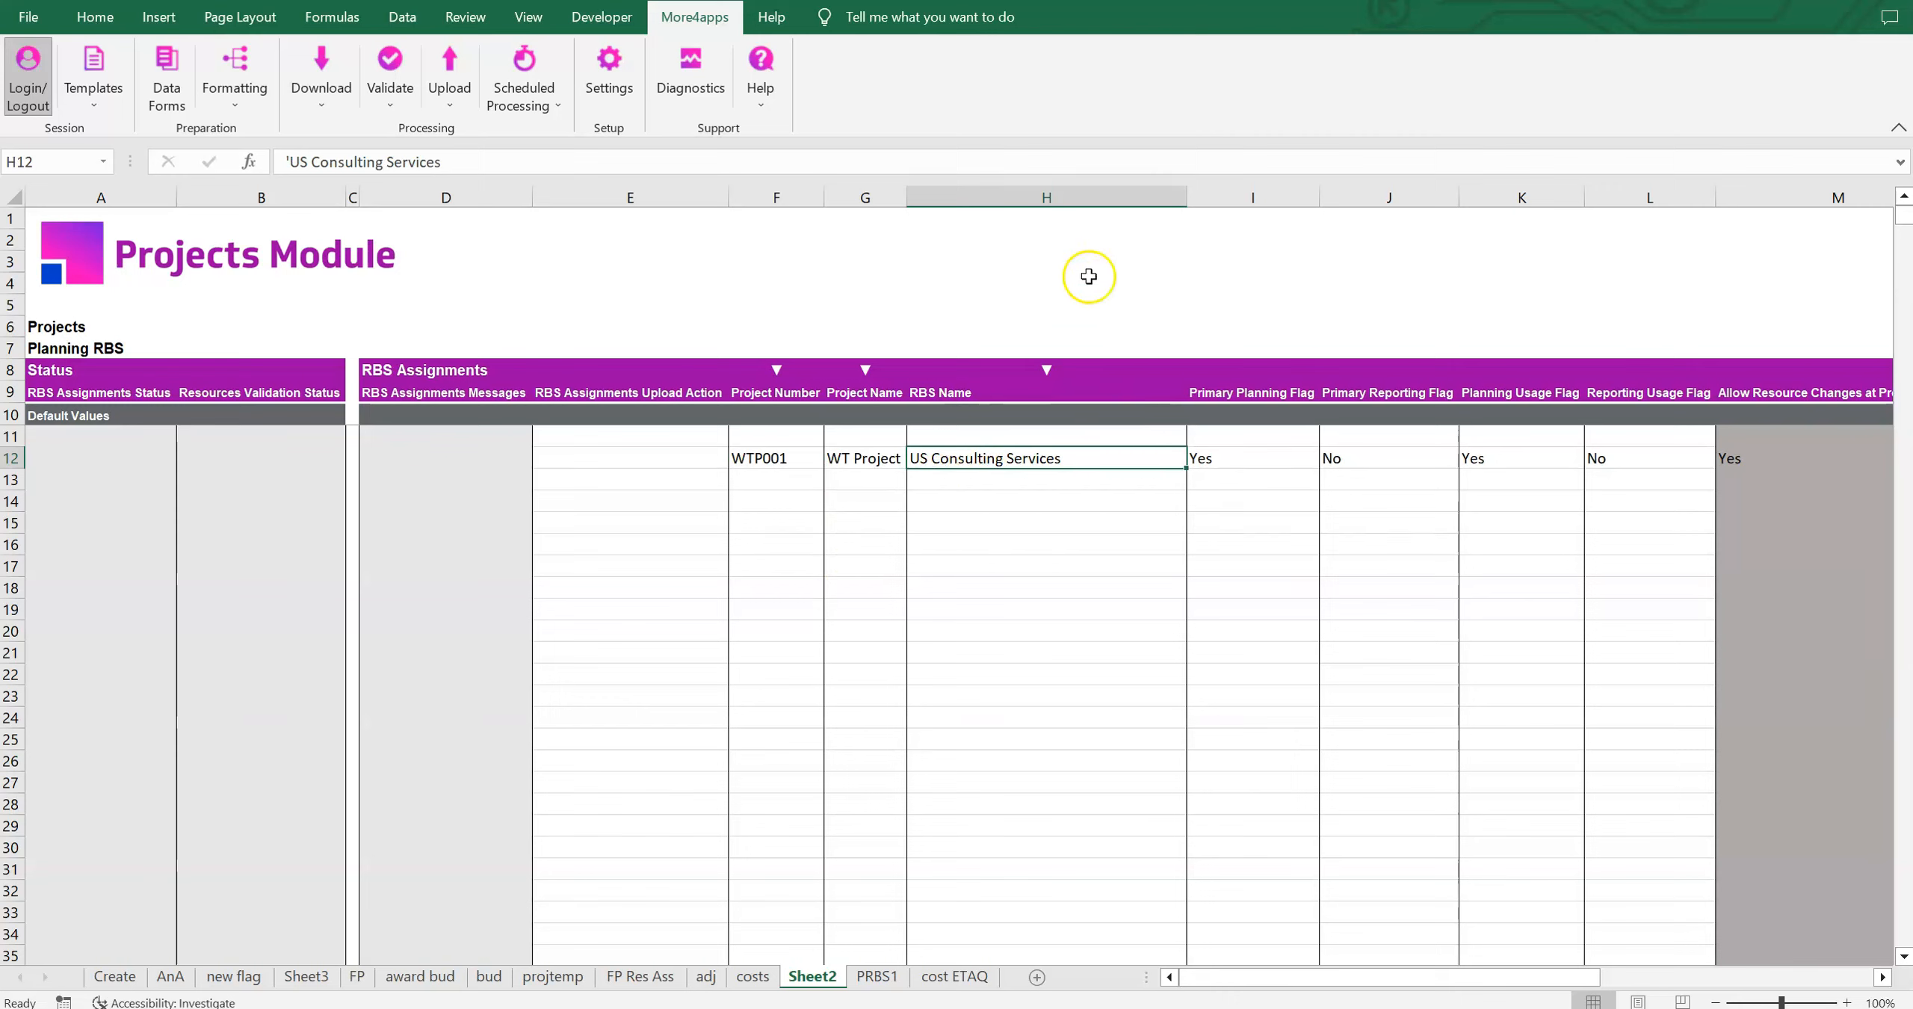
{"action": "left_click", "coordinate": [775, 457]}
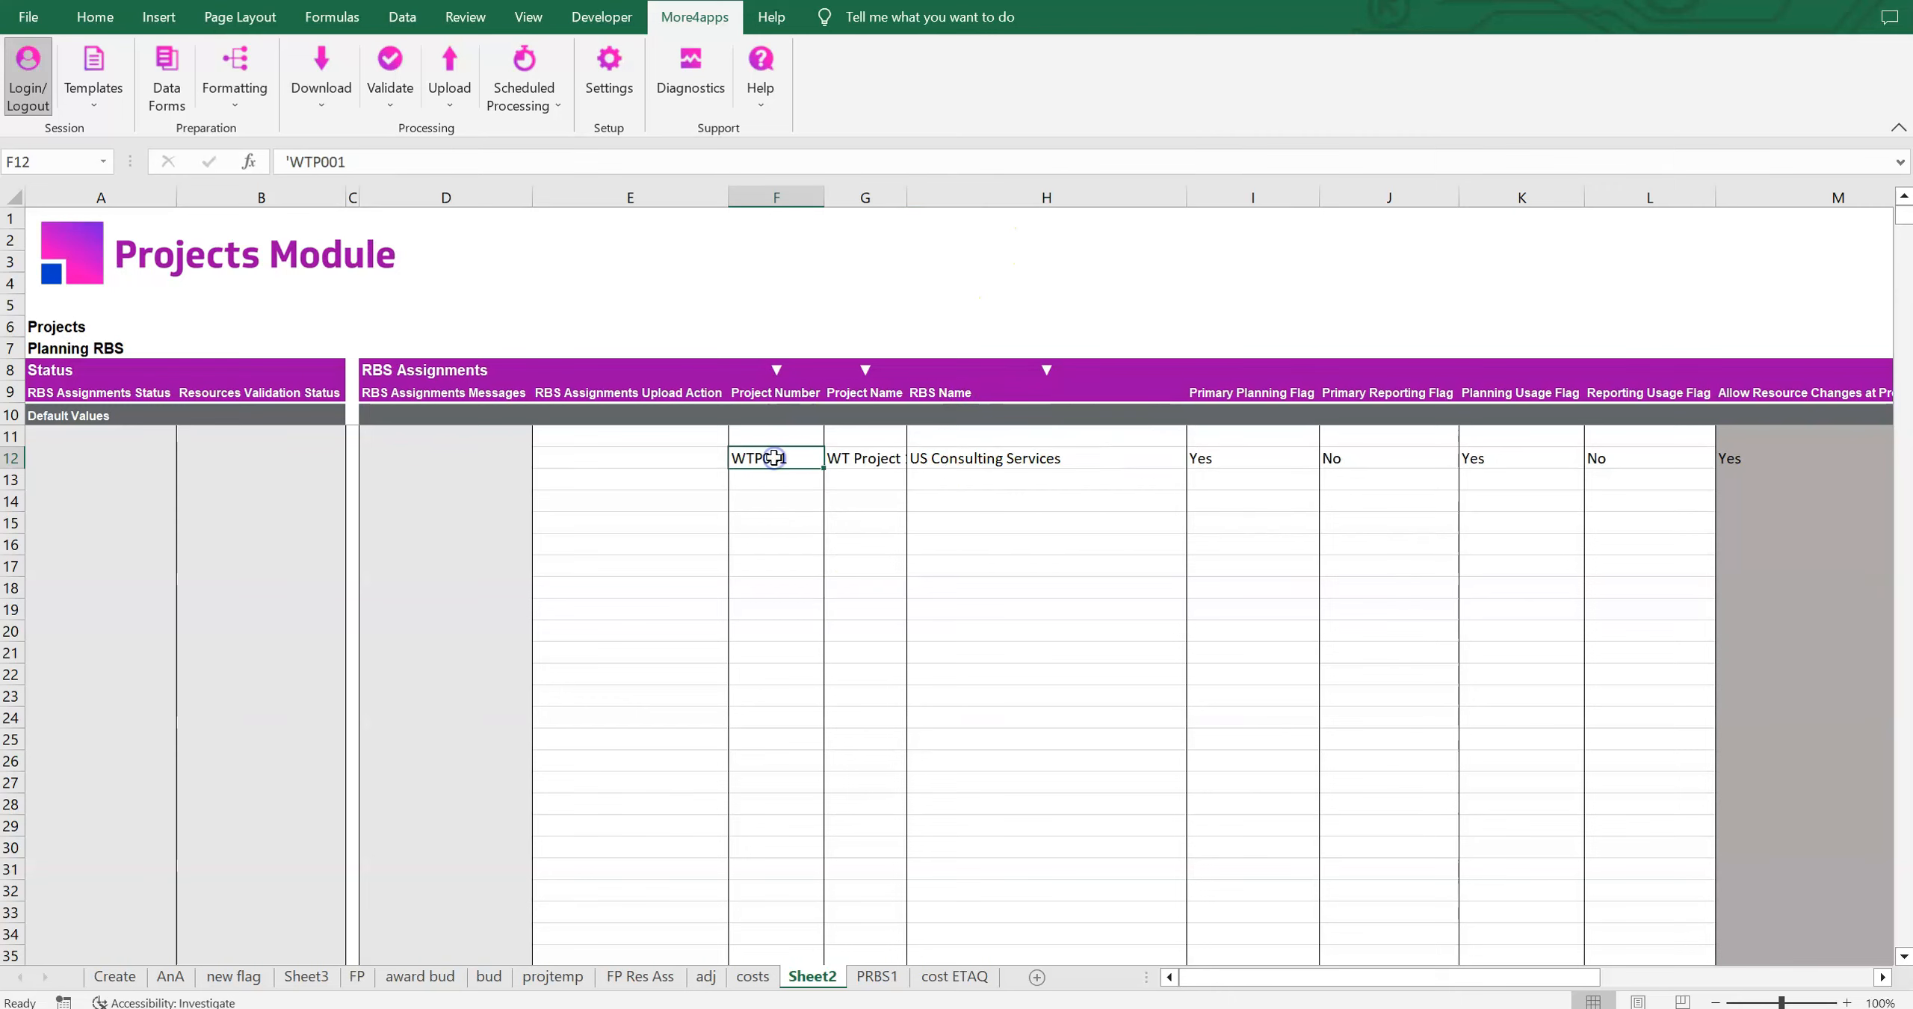
{"action": "left_click", "coordinate": [988, 456]}
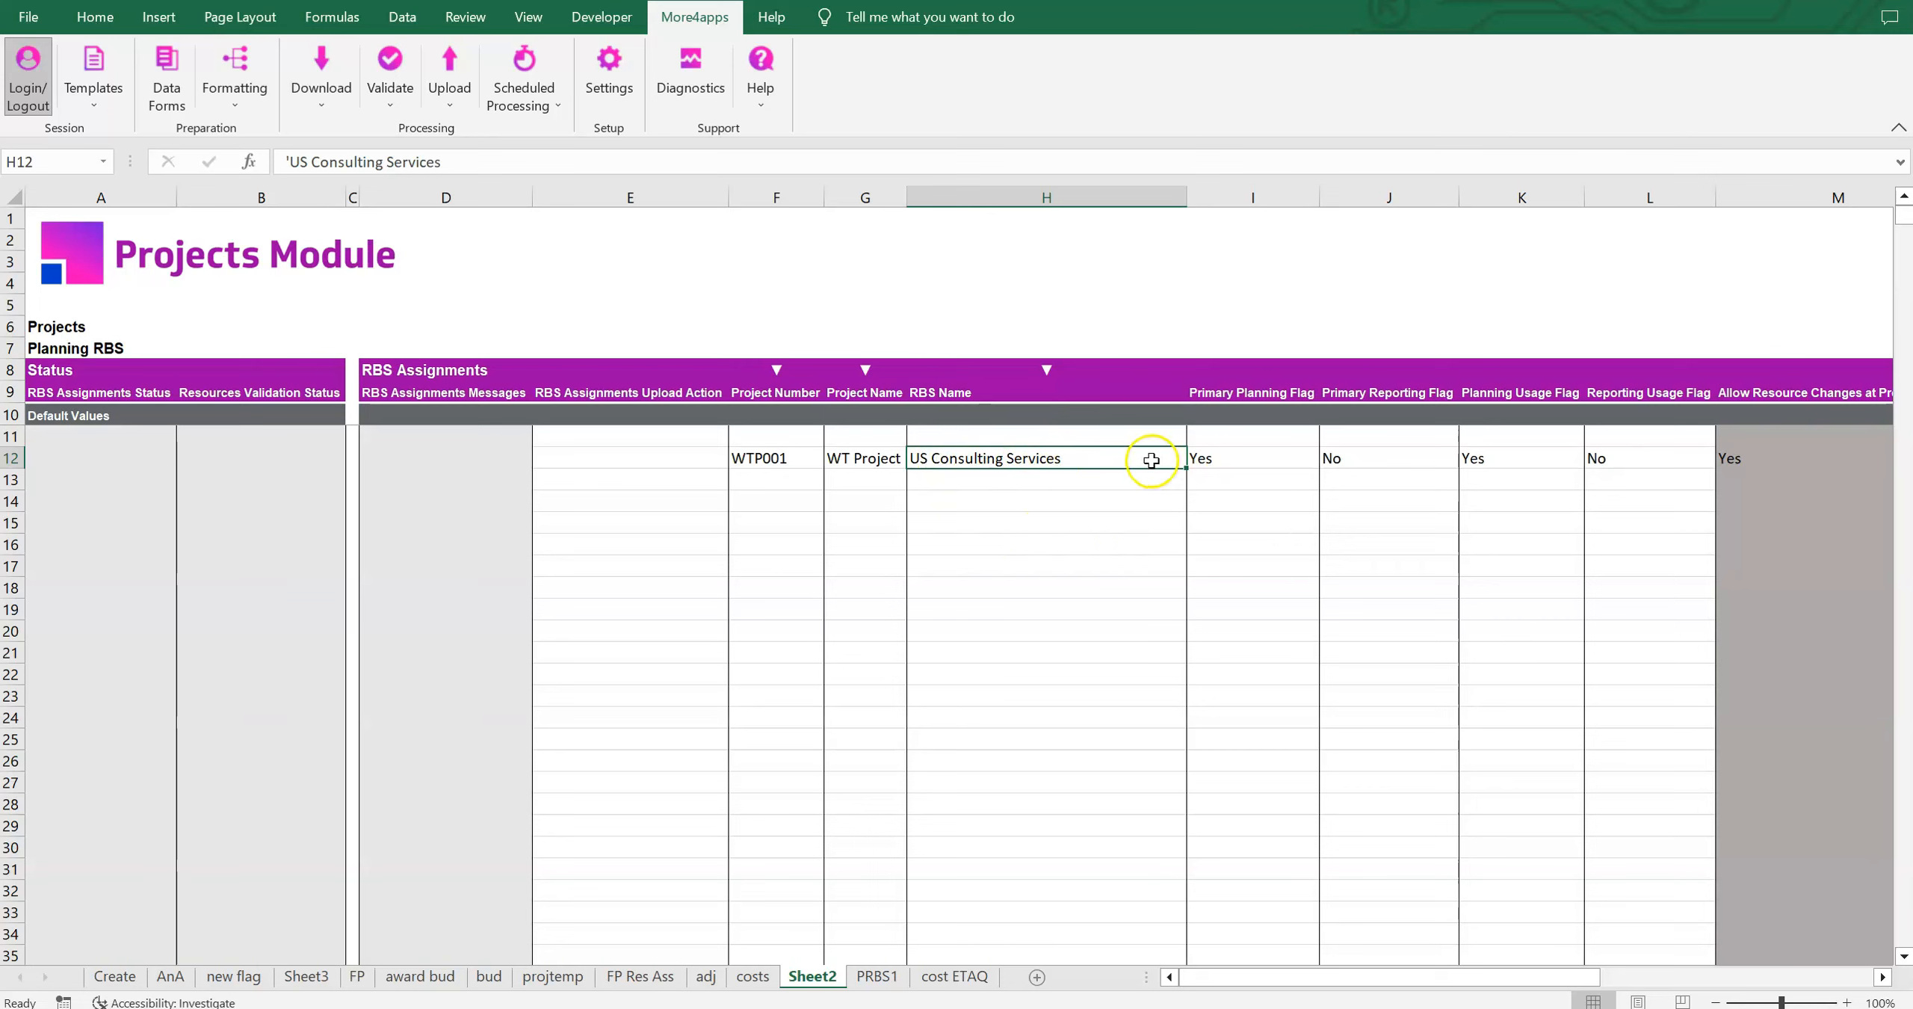
{"action": "left_click", "coordinate": [788, 459]}
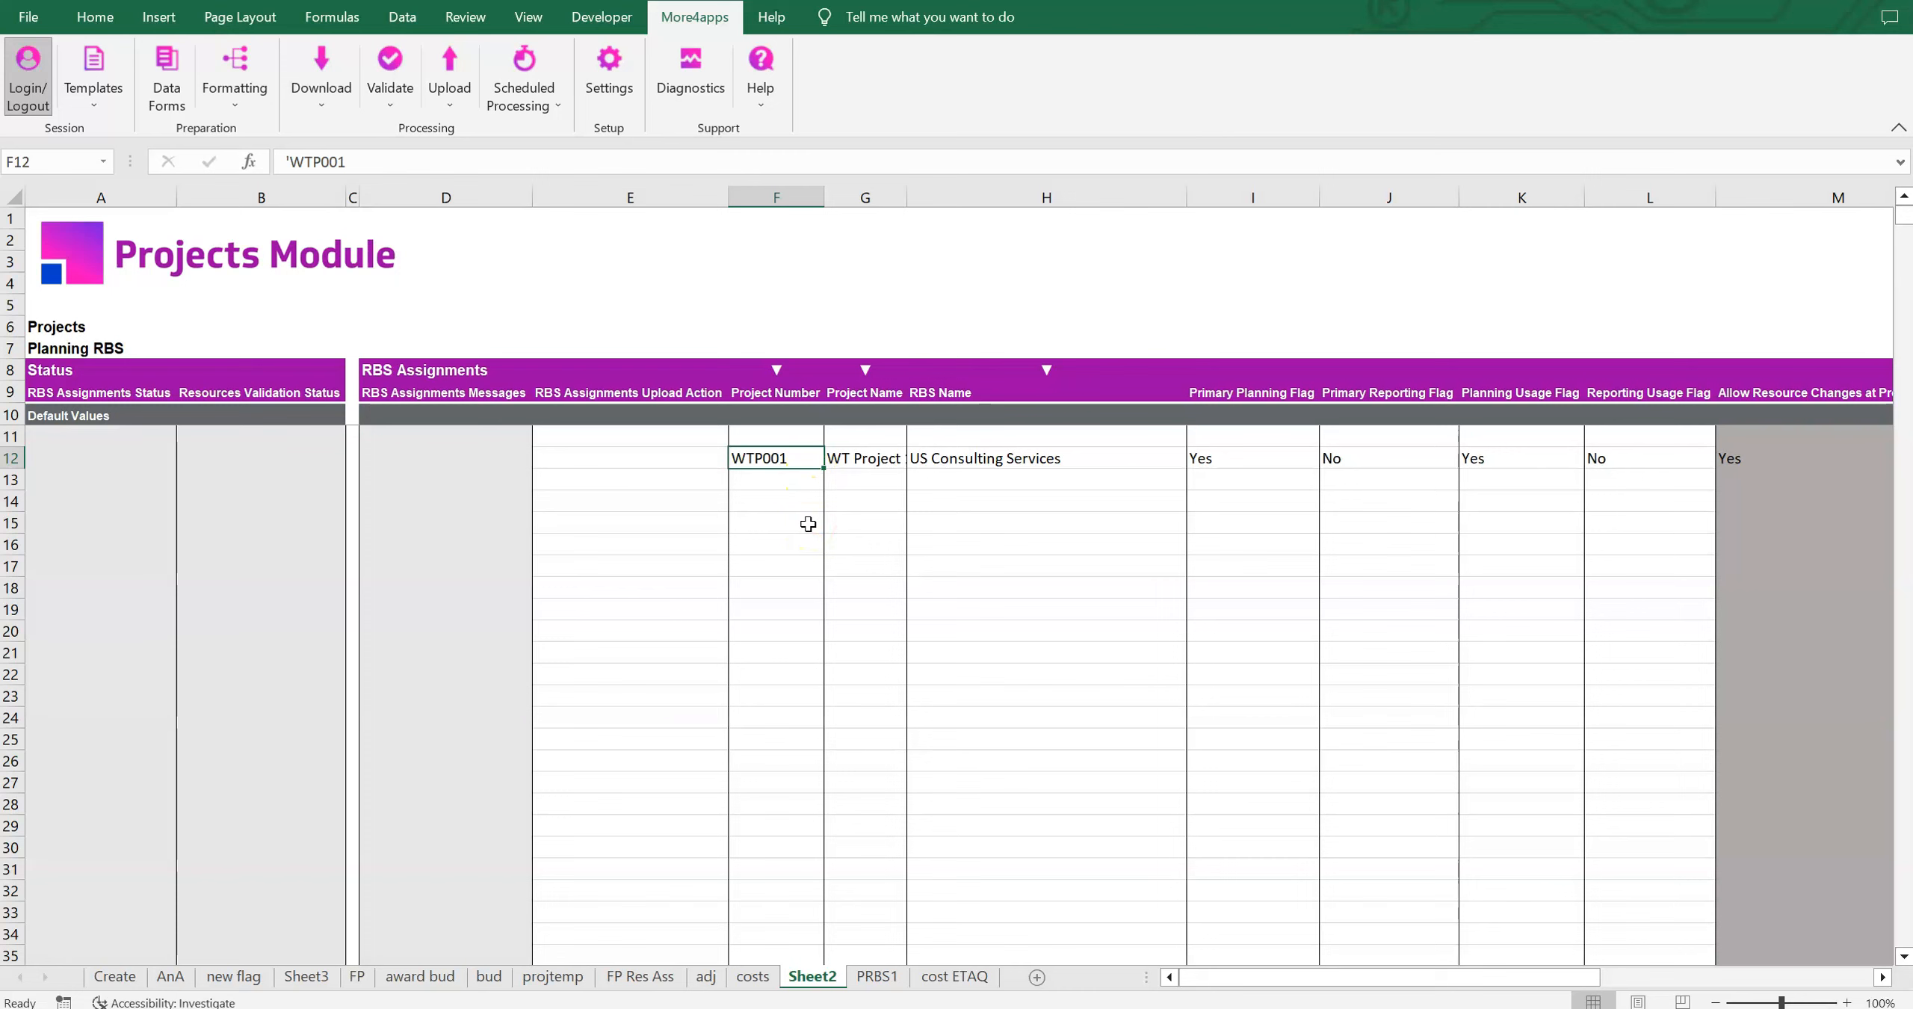
{"action": "left_click", "coordinate": [1066, 459]}
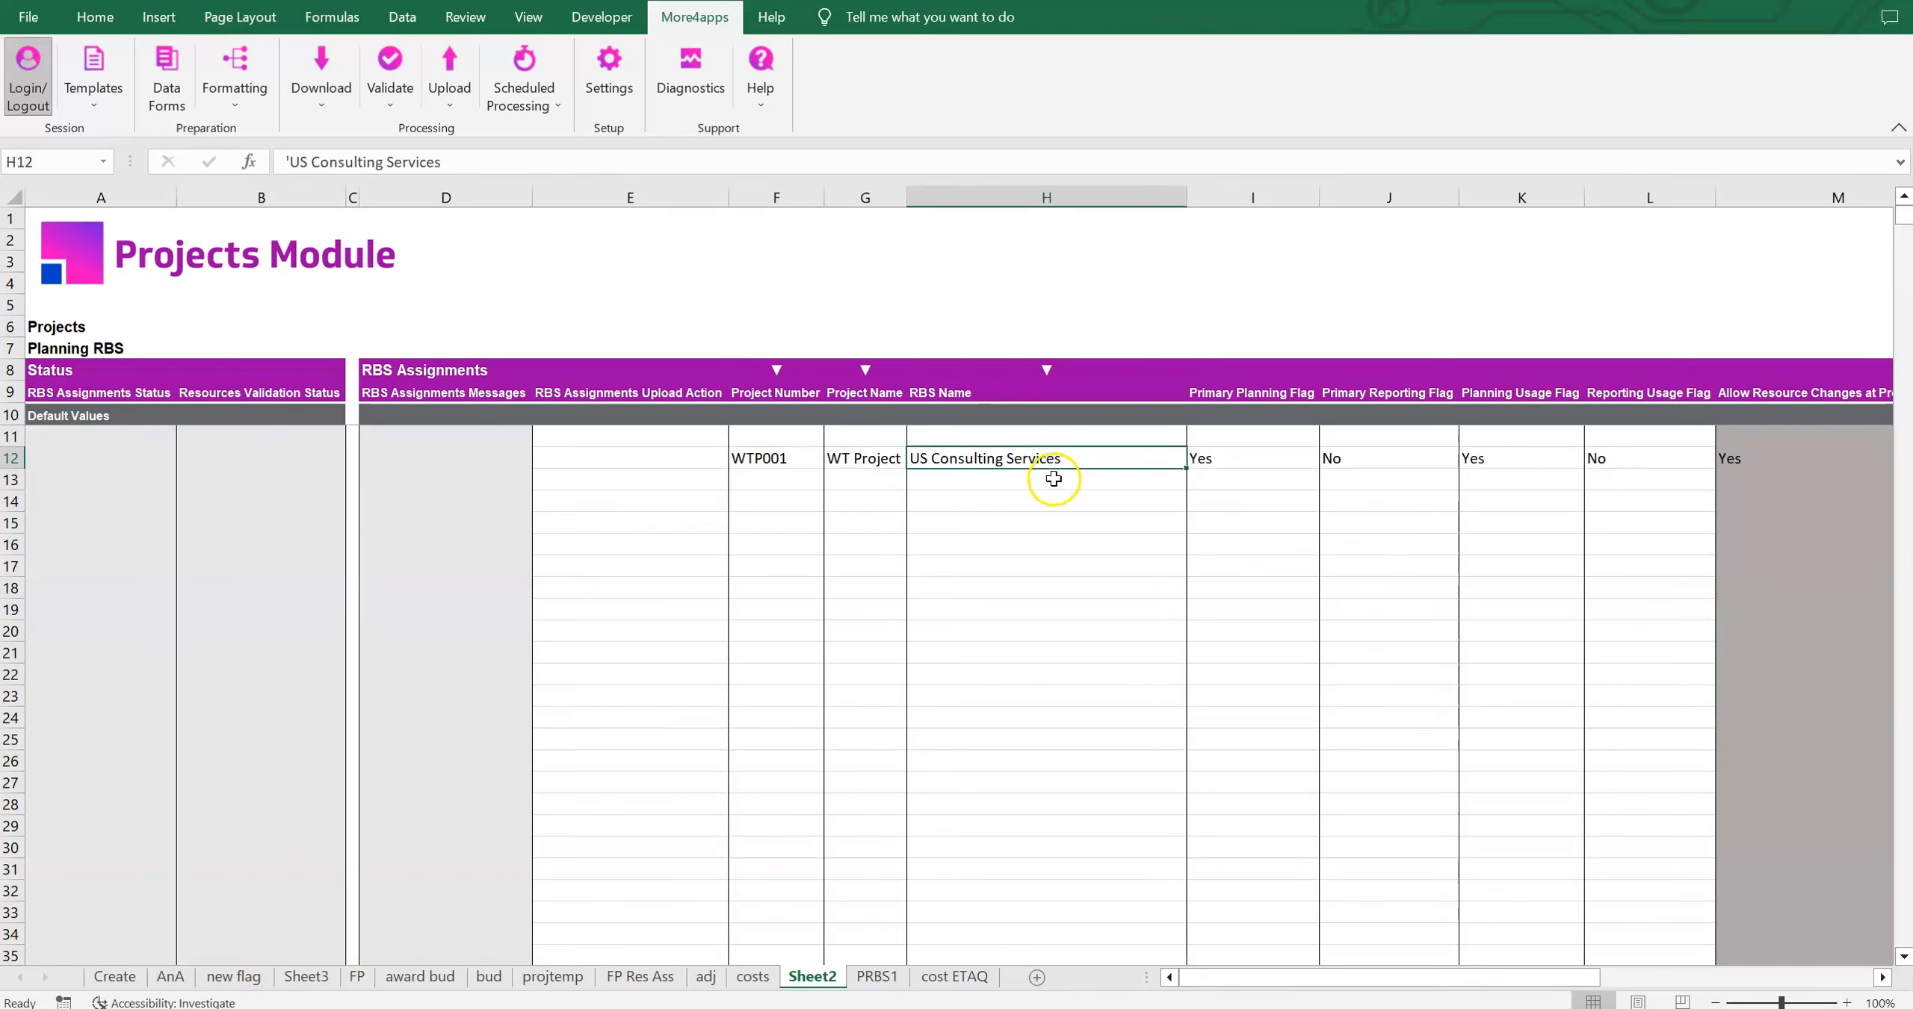
{"action": "left_click", "coordinate": [773, 458]}
Step: Scroll the Resources section to look at an existing named-person resource row
{"action": "scroll", "coordinate": [963, 696], "scroll_direction": "right", "scroll_amount": 6}
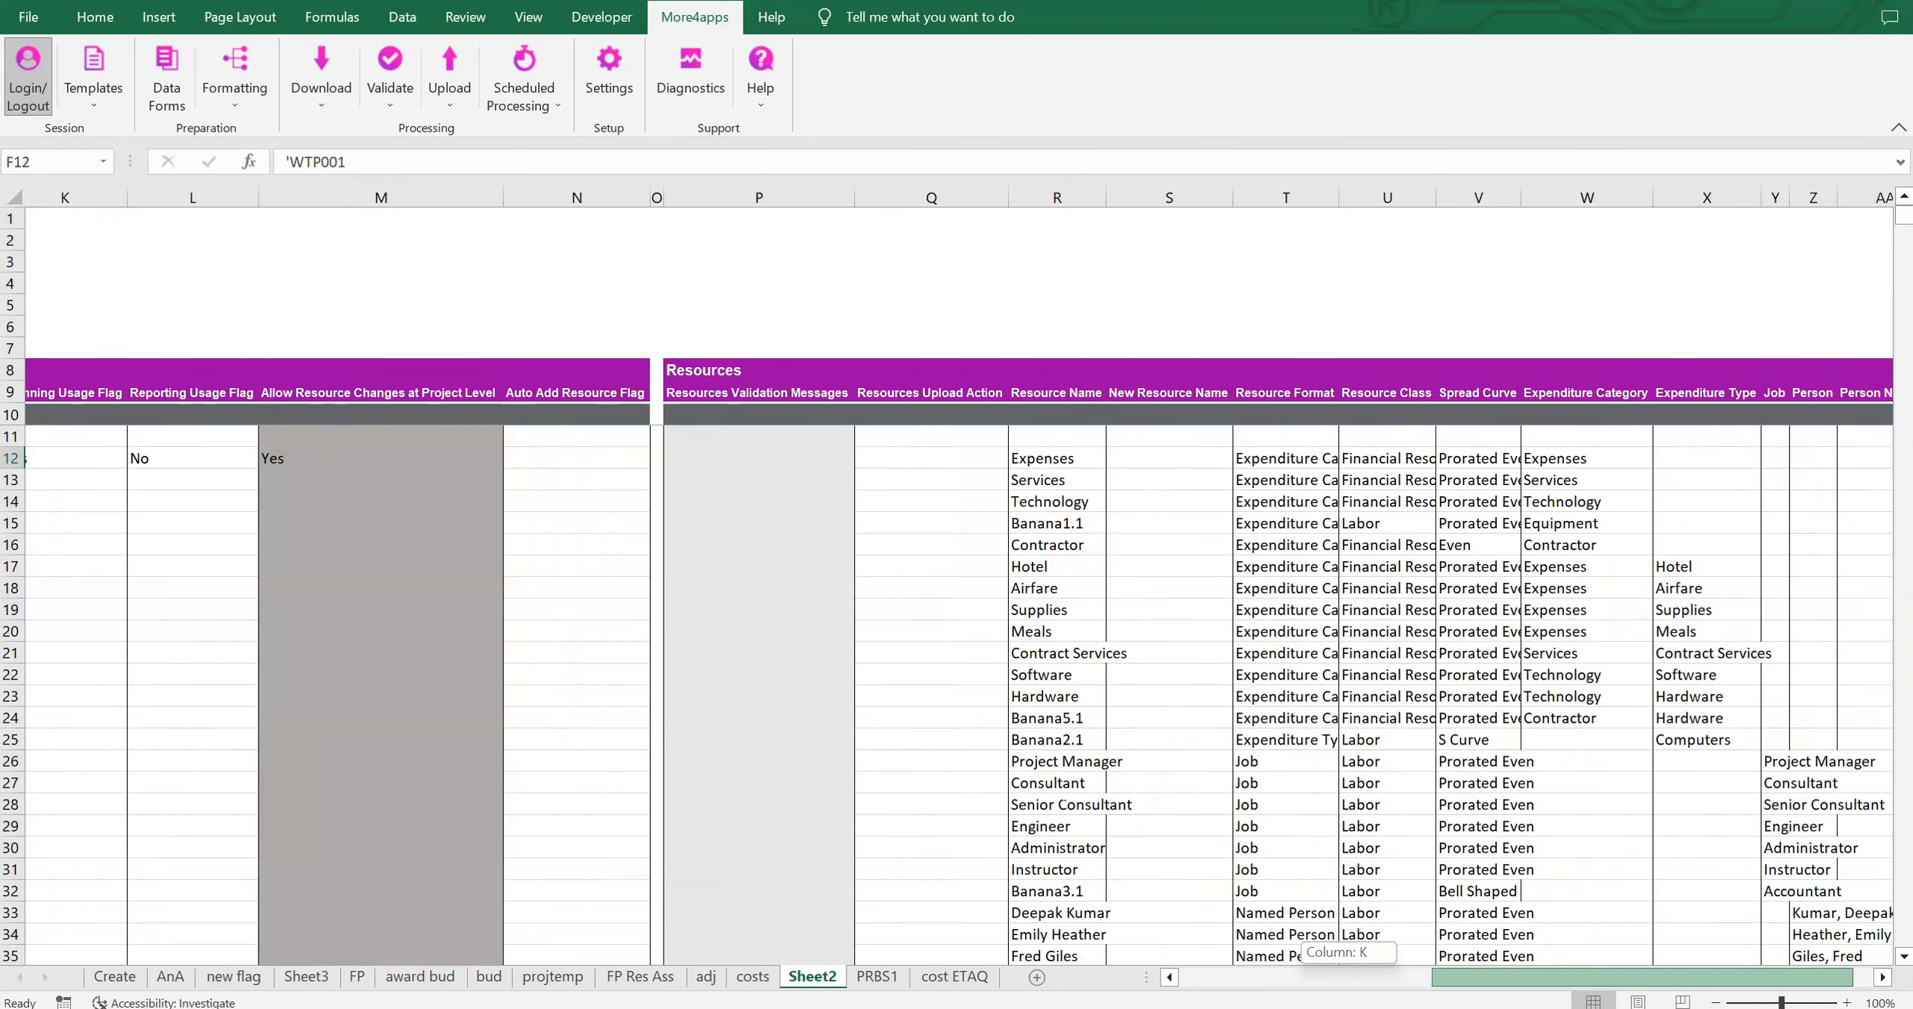
{"action": "scroll", "coordinate": [1248, 633], "scroll_direction": "down", "scroll_amount": 6}
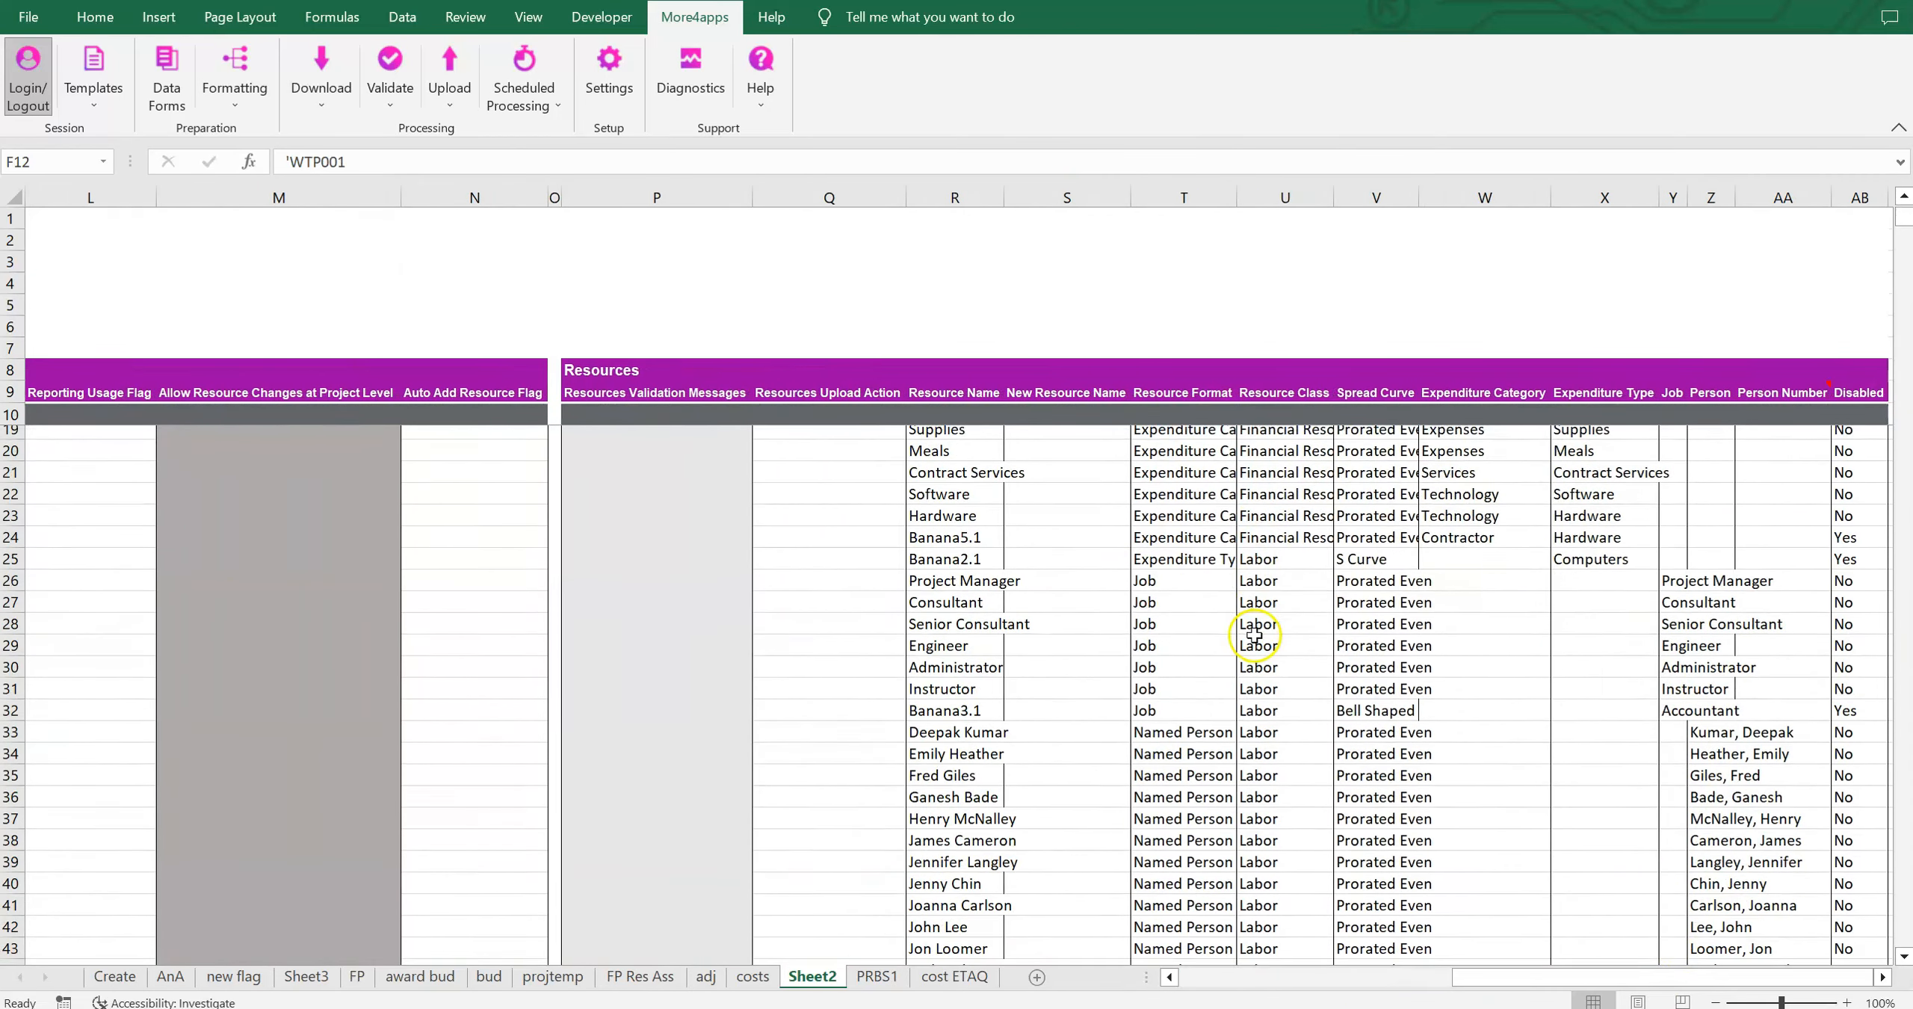
{"action": "scroll", "coordinate": [1255, 655], "scroll_direction": "down", "scroll_amount": 2}
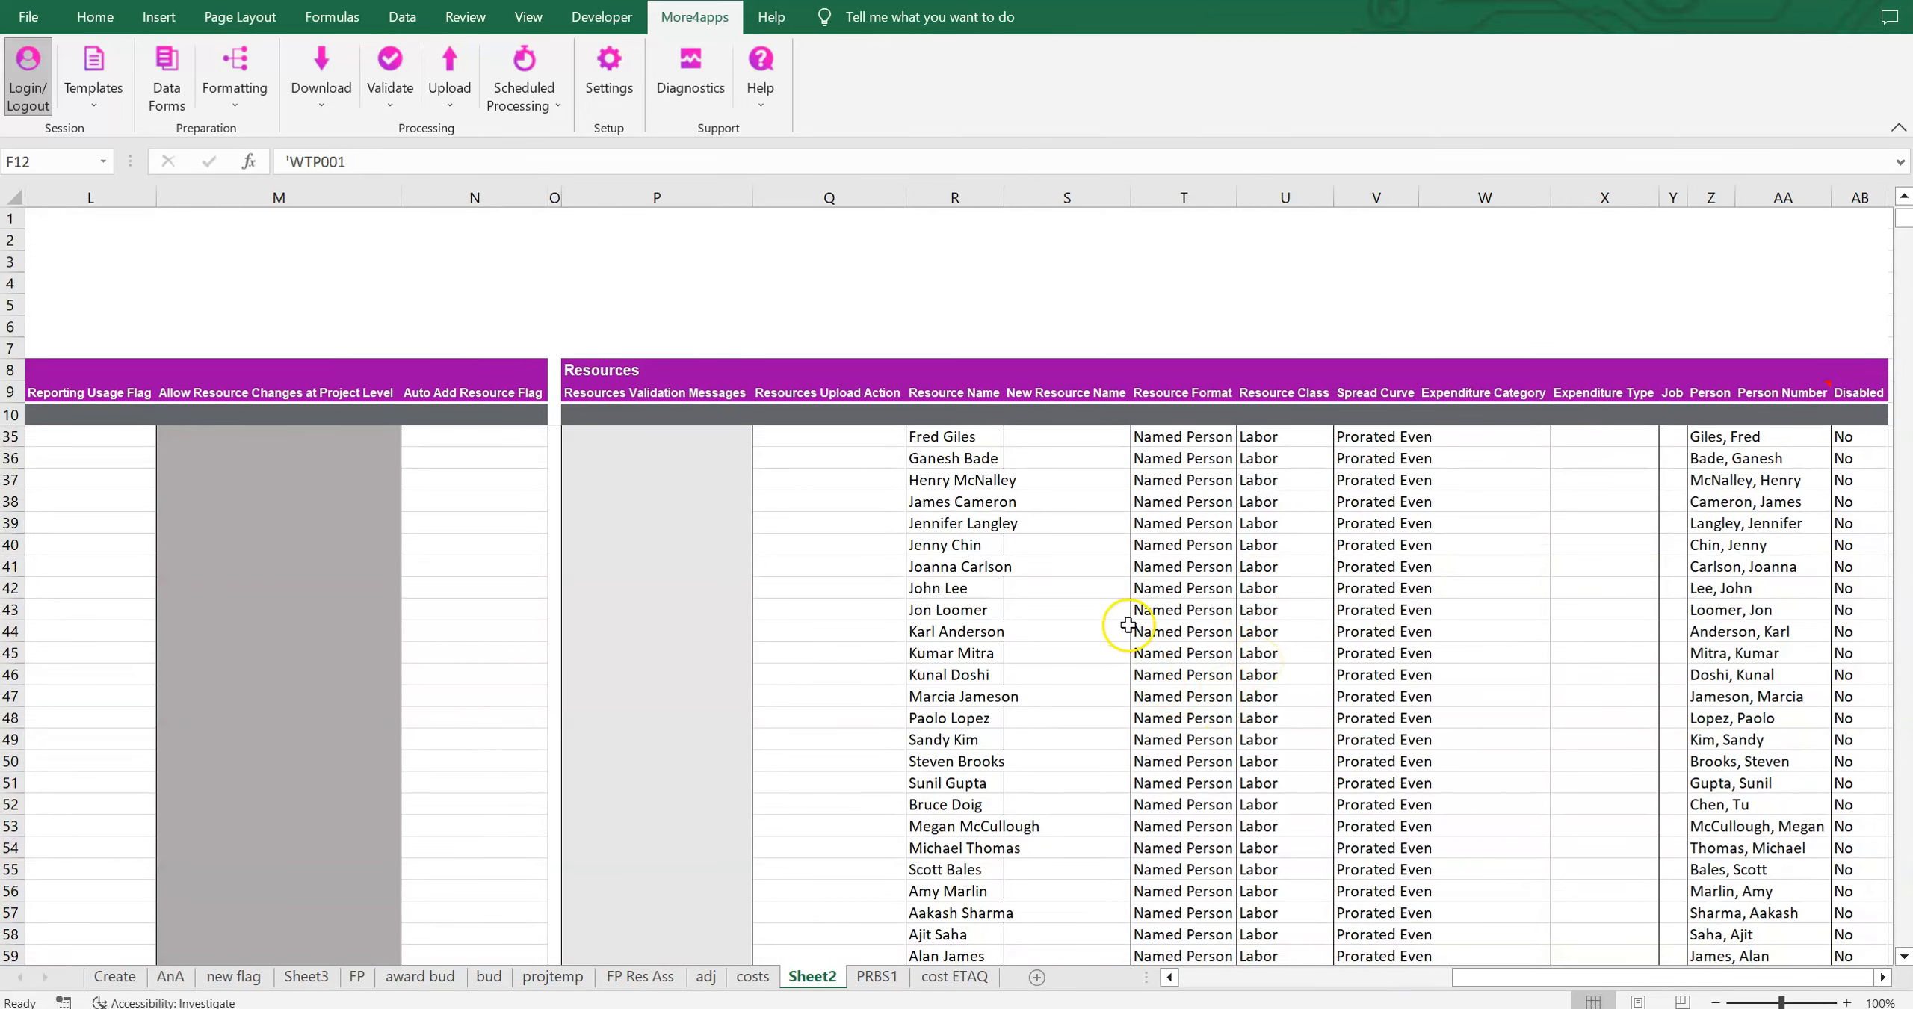
{"action": "left_click", "coordinate": [944, 738]}
{"action": "scroll", "coordinate": [949, 725], "scroll_direction": "up", "scroll_amount": 5}
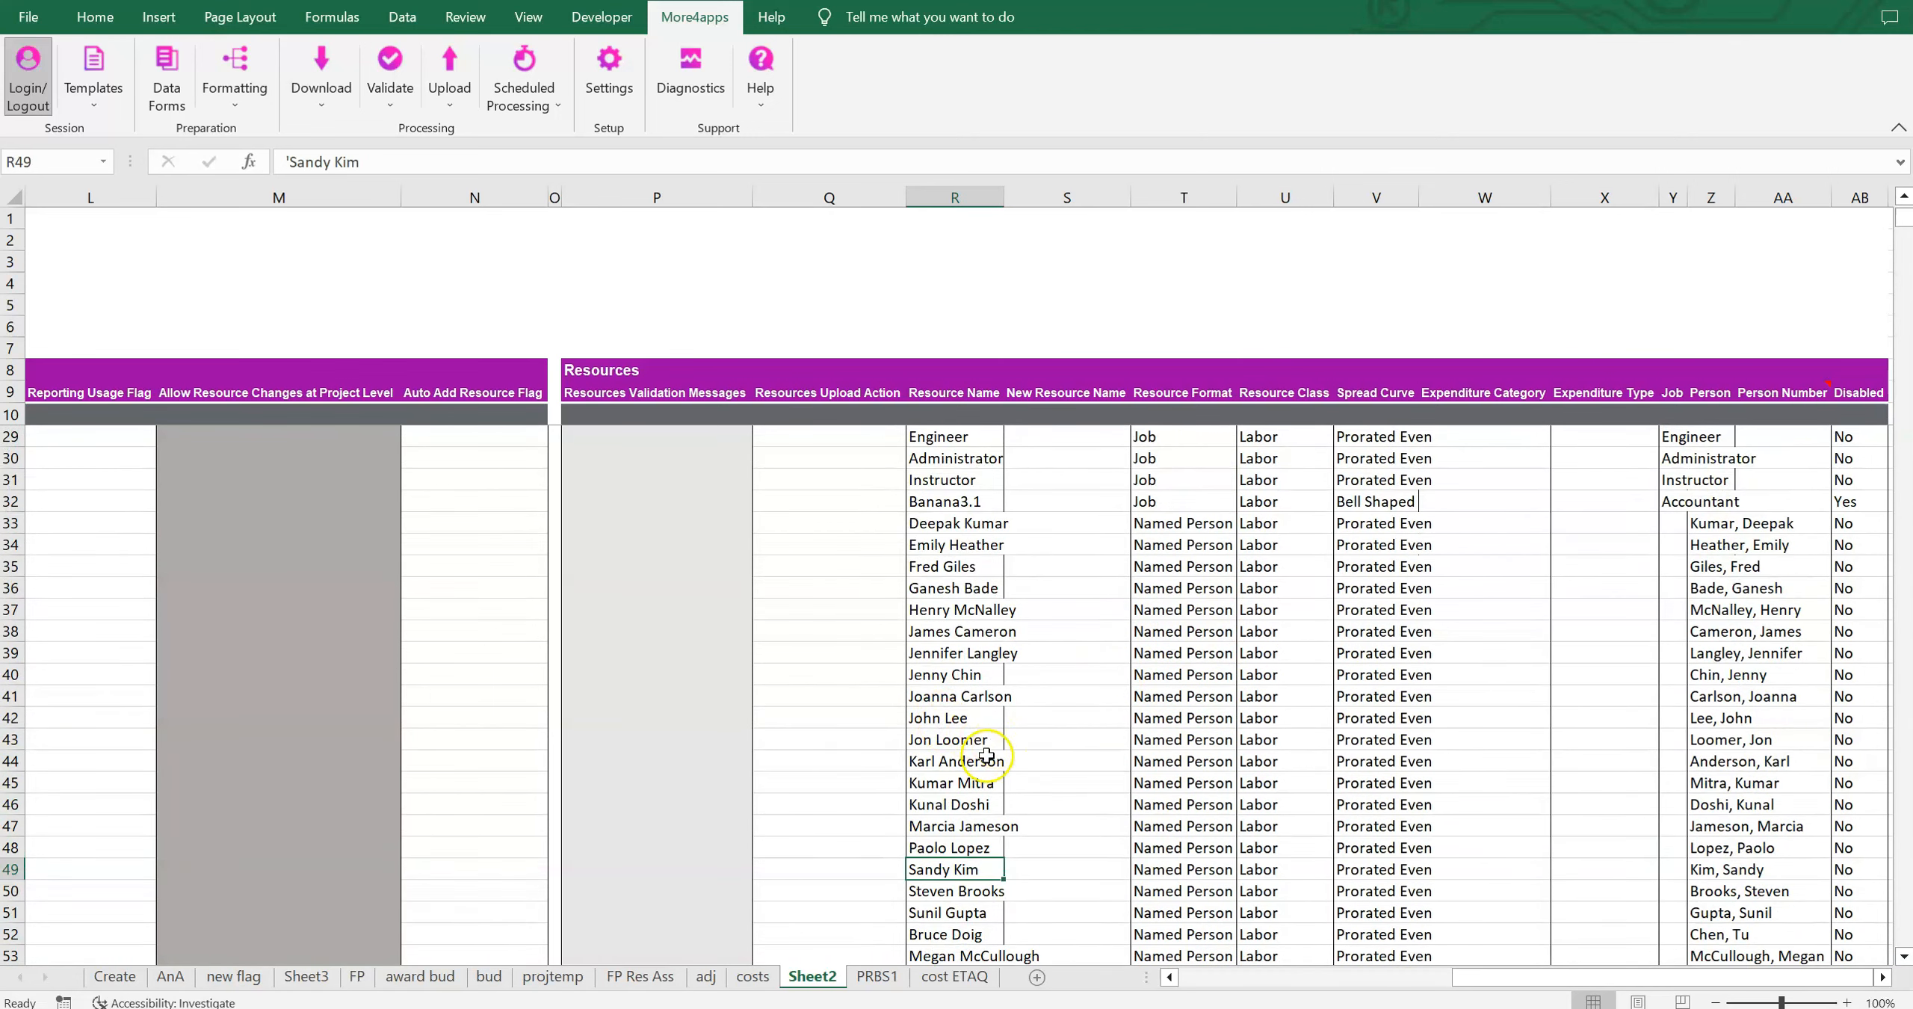
{"action": "scroll", "coordinate": [972, 736], "scroll_direction": "up", "scroll_amount": 2}
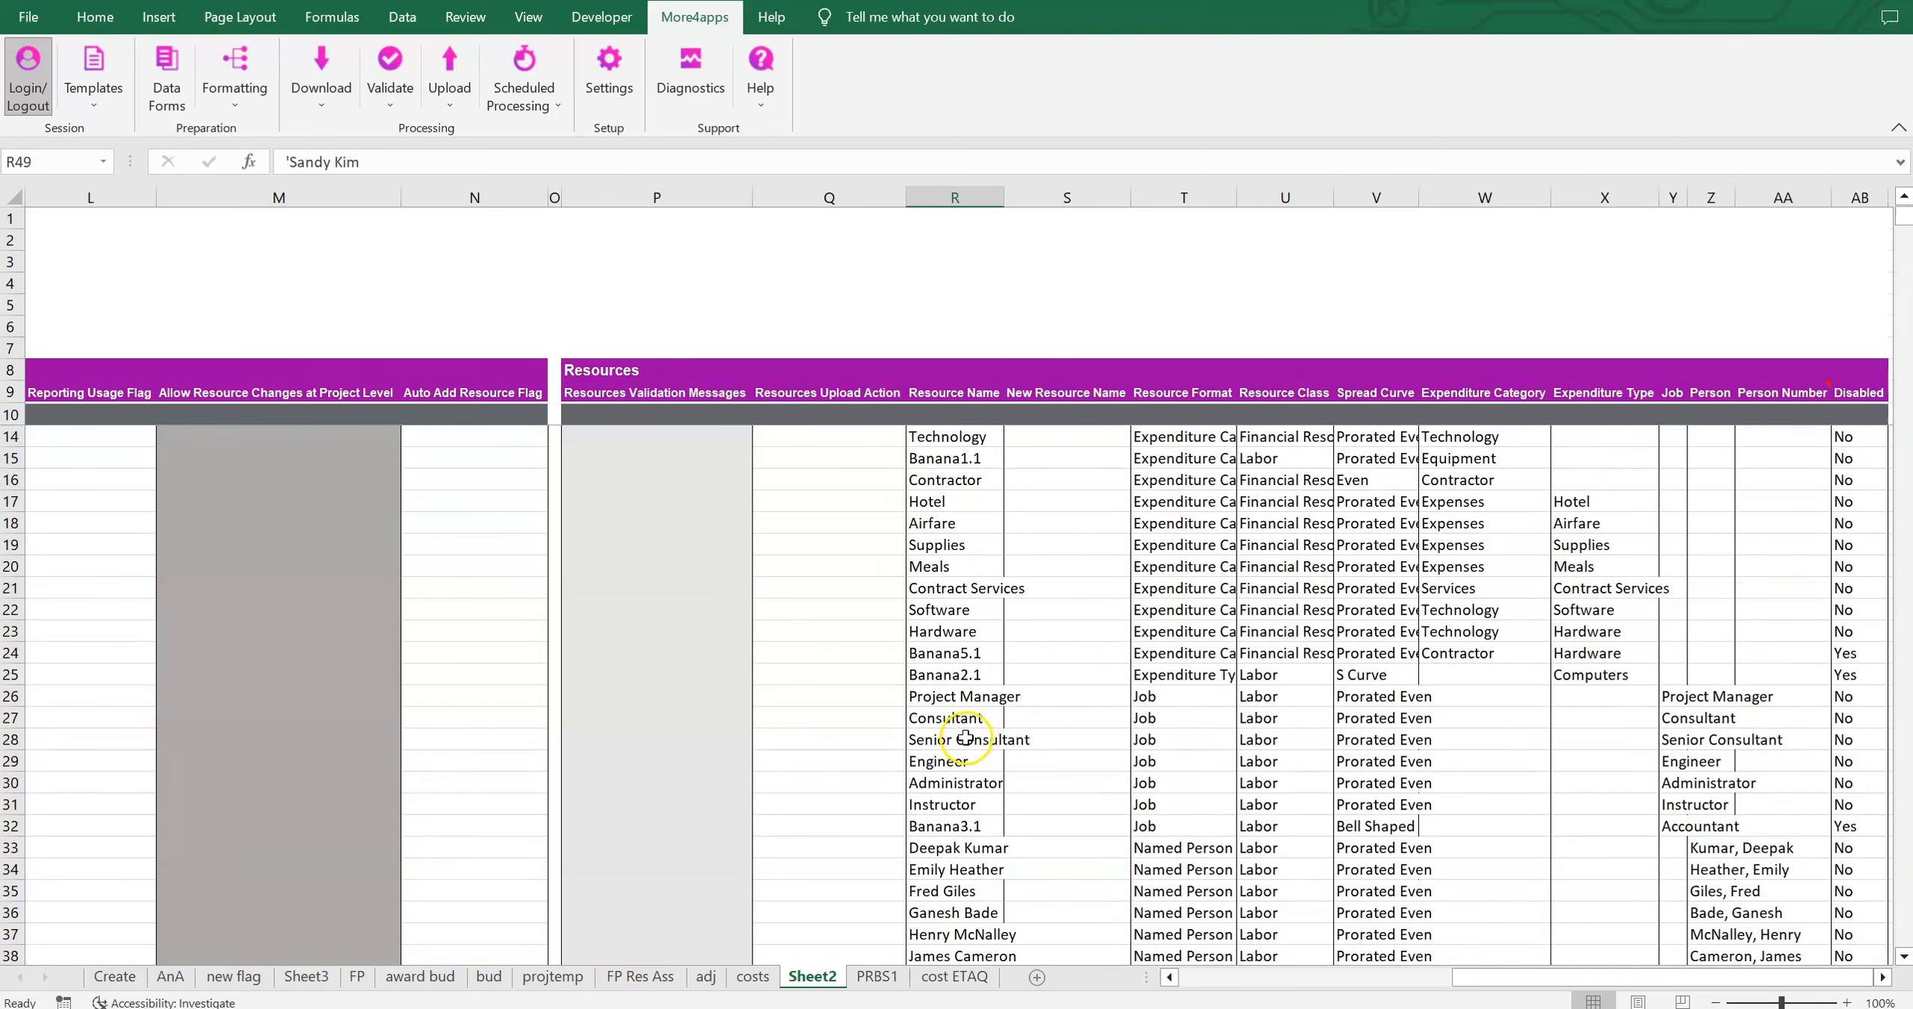
{"action": "scroll", "coordinate": [994, 650], "scroll_direction": "up", "scroll_amount": 1}
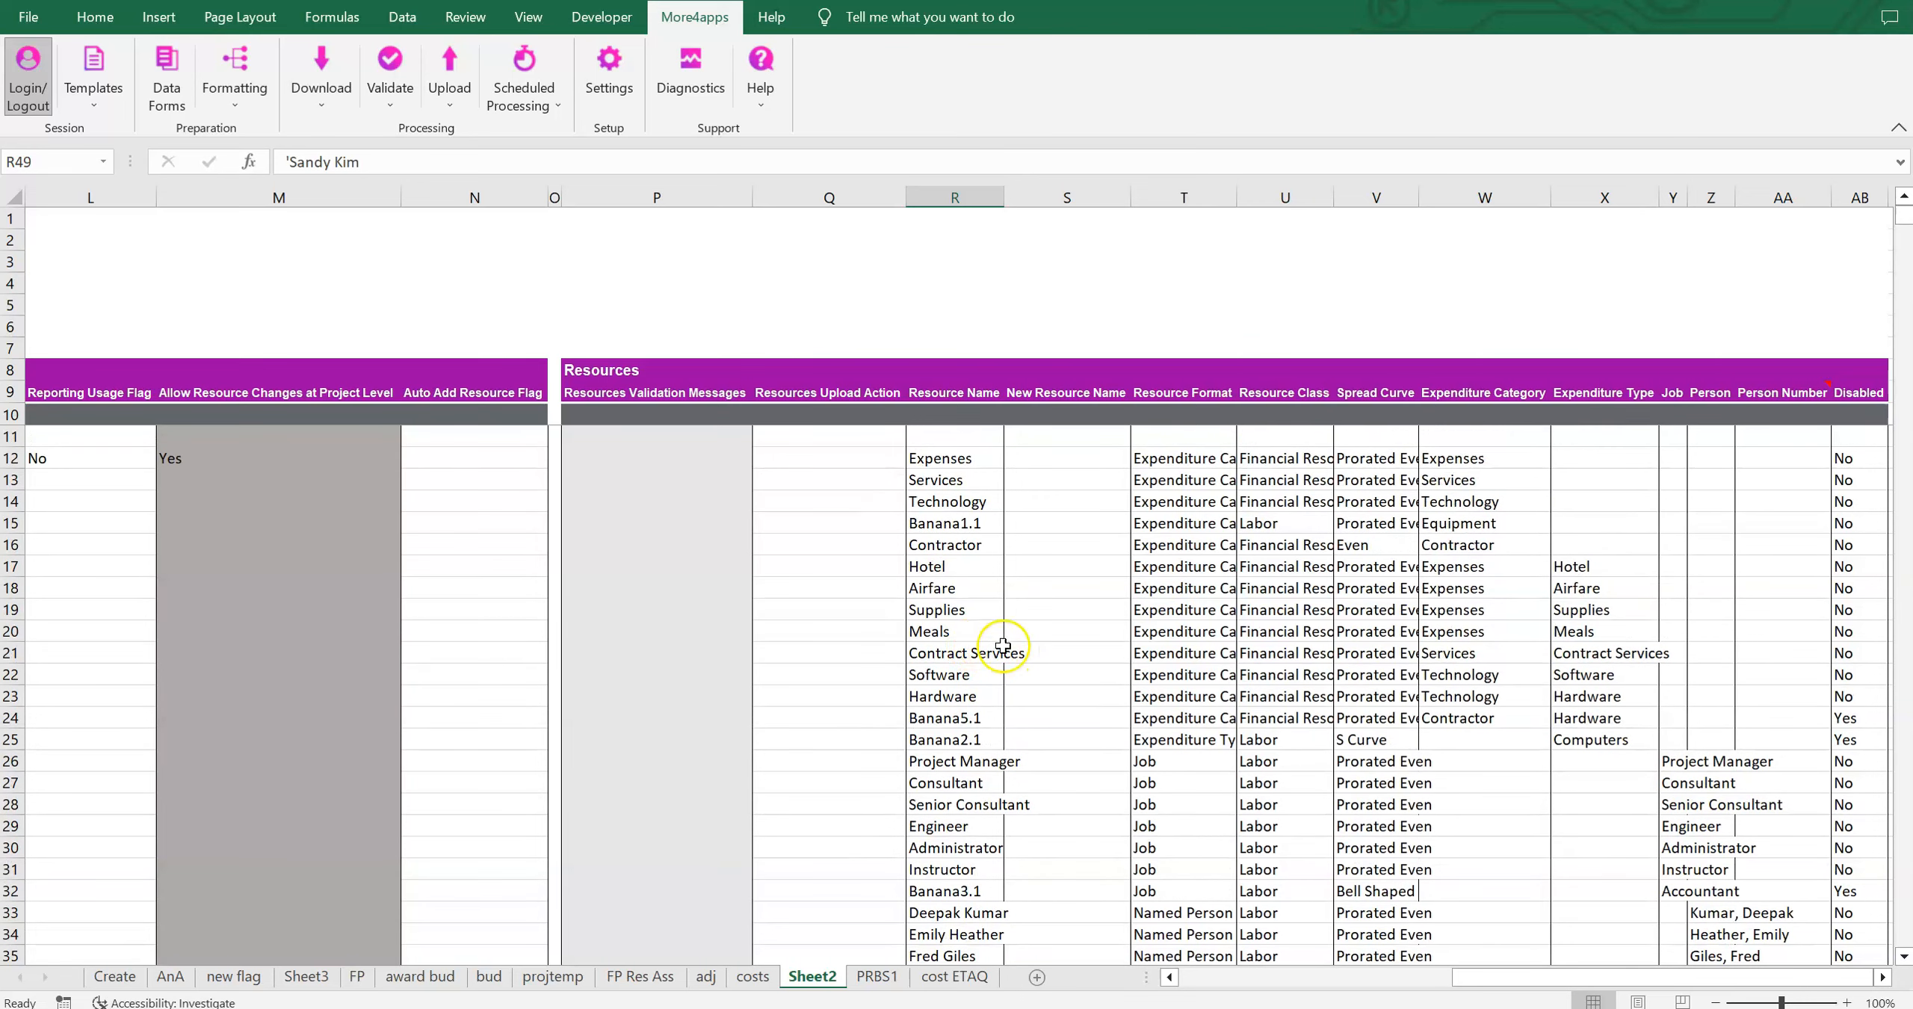
Step: Insert row 13 with upload action Create and the person's first name, then open its data form
{"action": "left_click", "coordinate": [859, 481]}
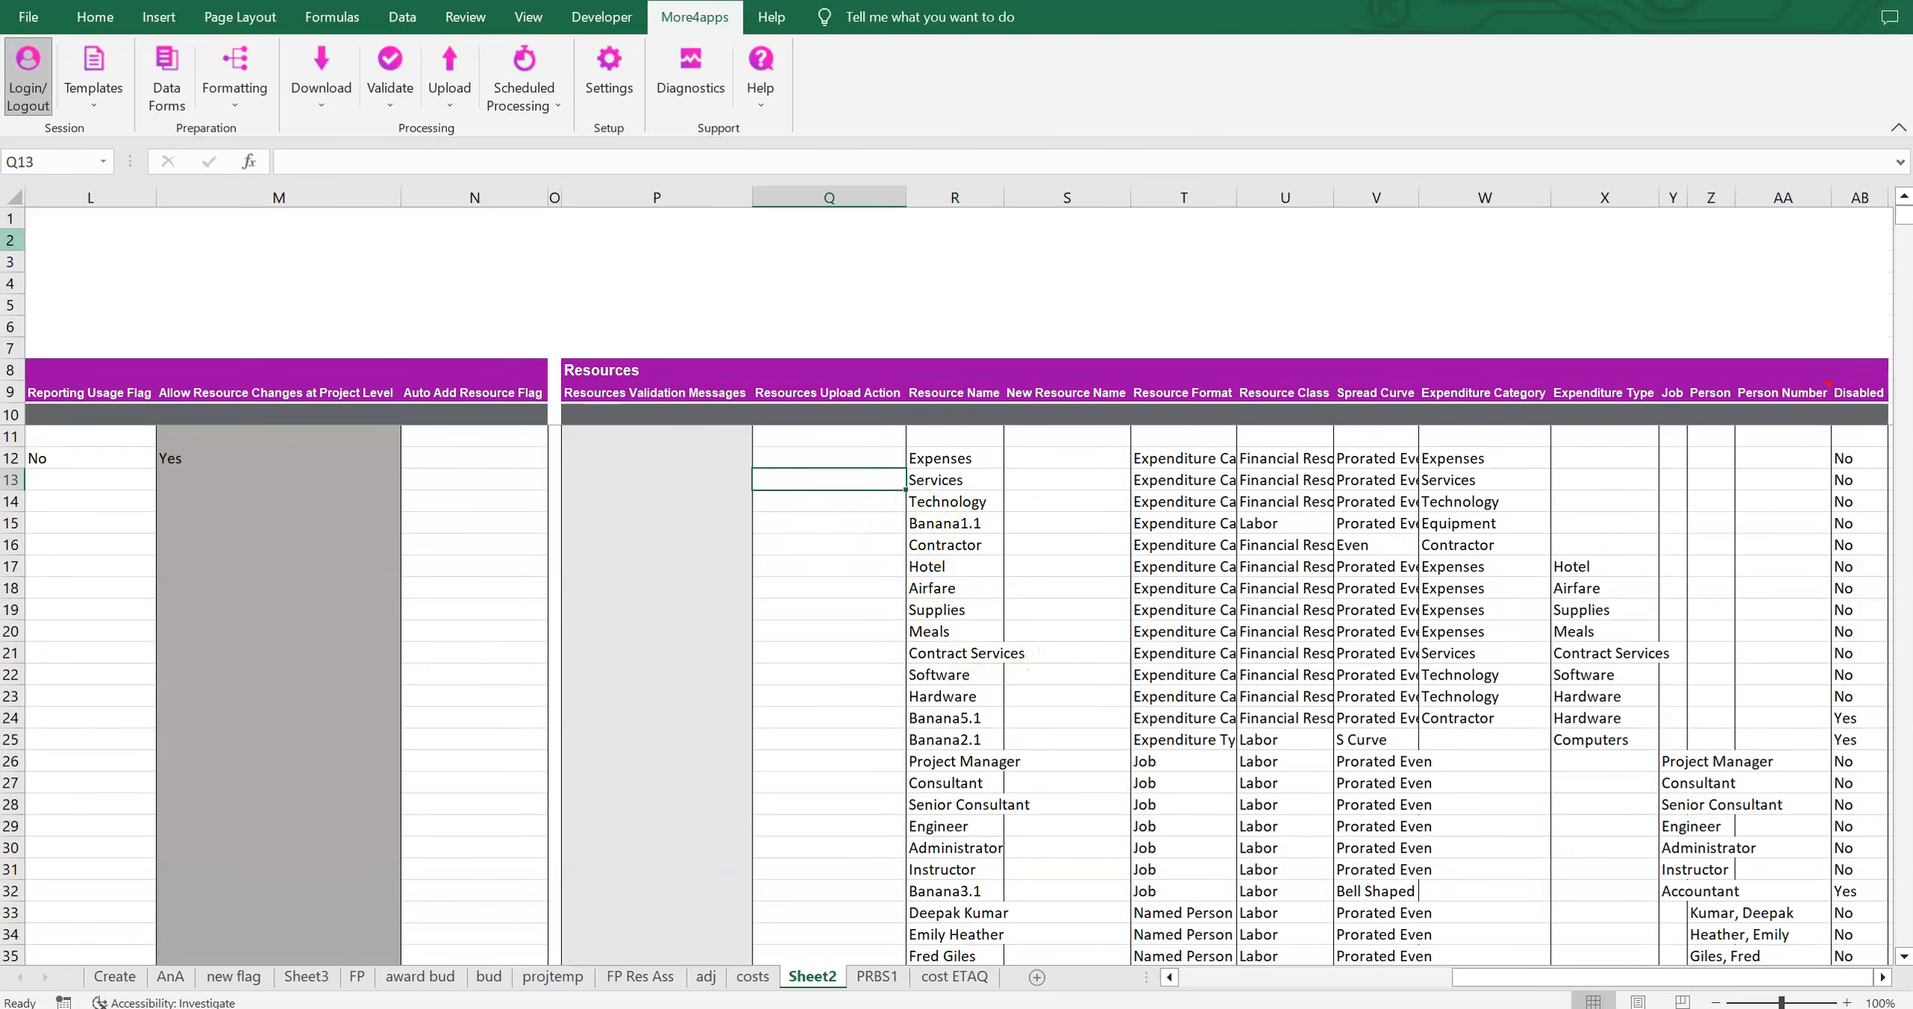
{"action": "left_click", "coordinate": [12, 480]}
{"action": "left_click", "coordinate": [154, 18]}
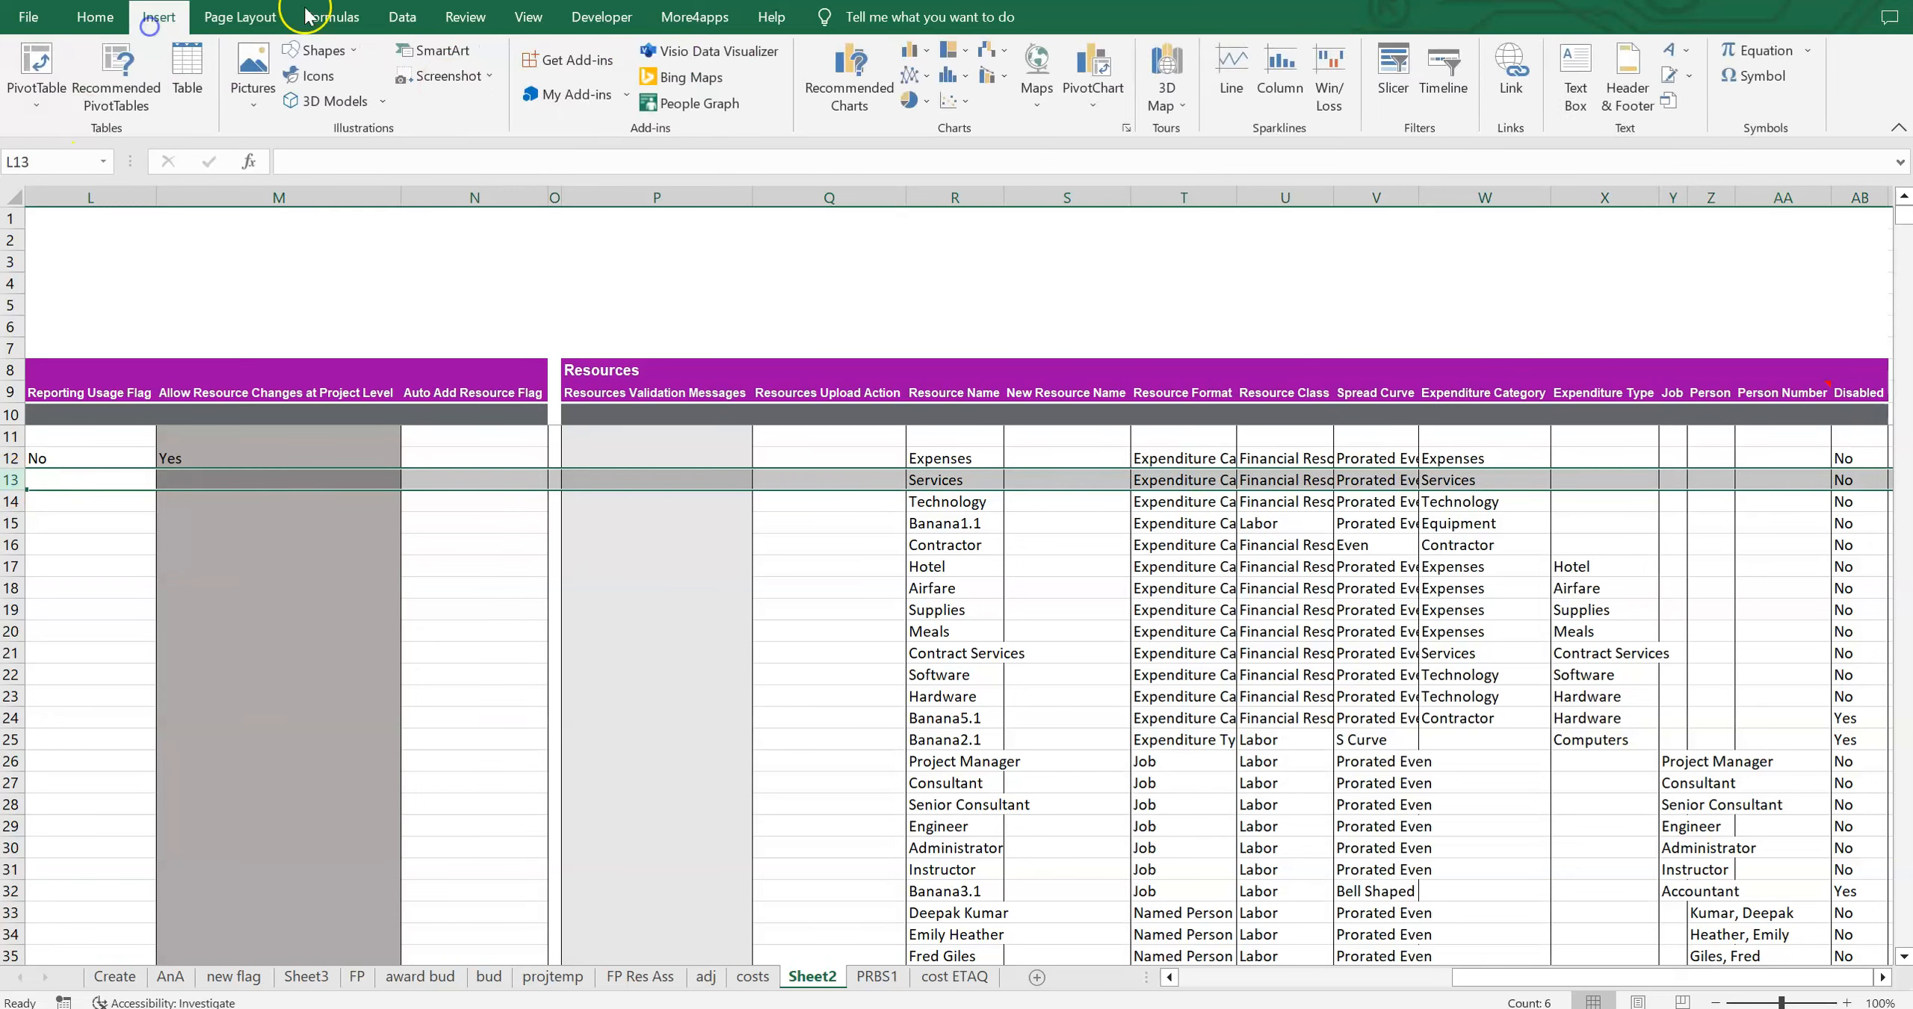
{"action": "right_click", "coordinate": [620, 482]}
{"action": "left_click", "coordinate": [683, 683]}
{"action": "left_click", "coordinate": [875, 479]}
{"action": "type", "text": "Cre"}
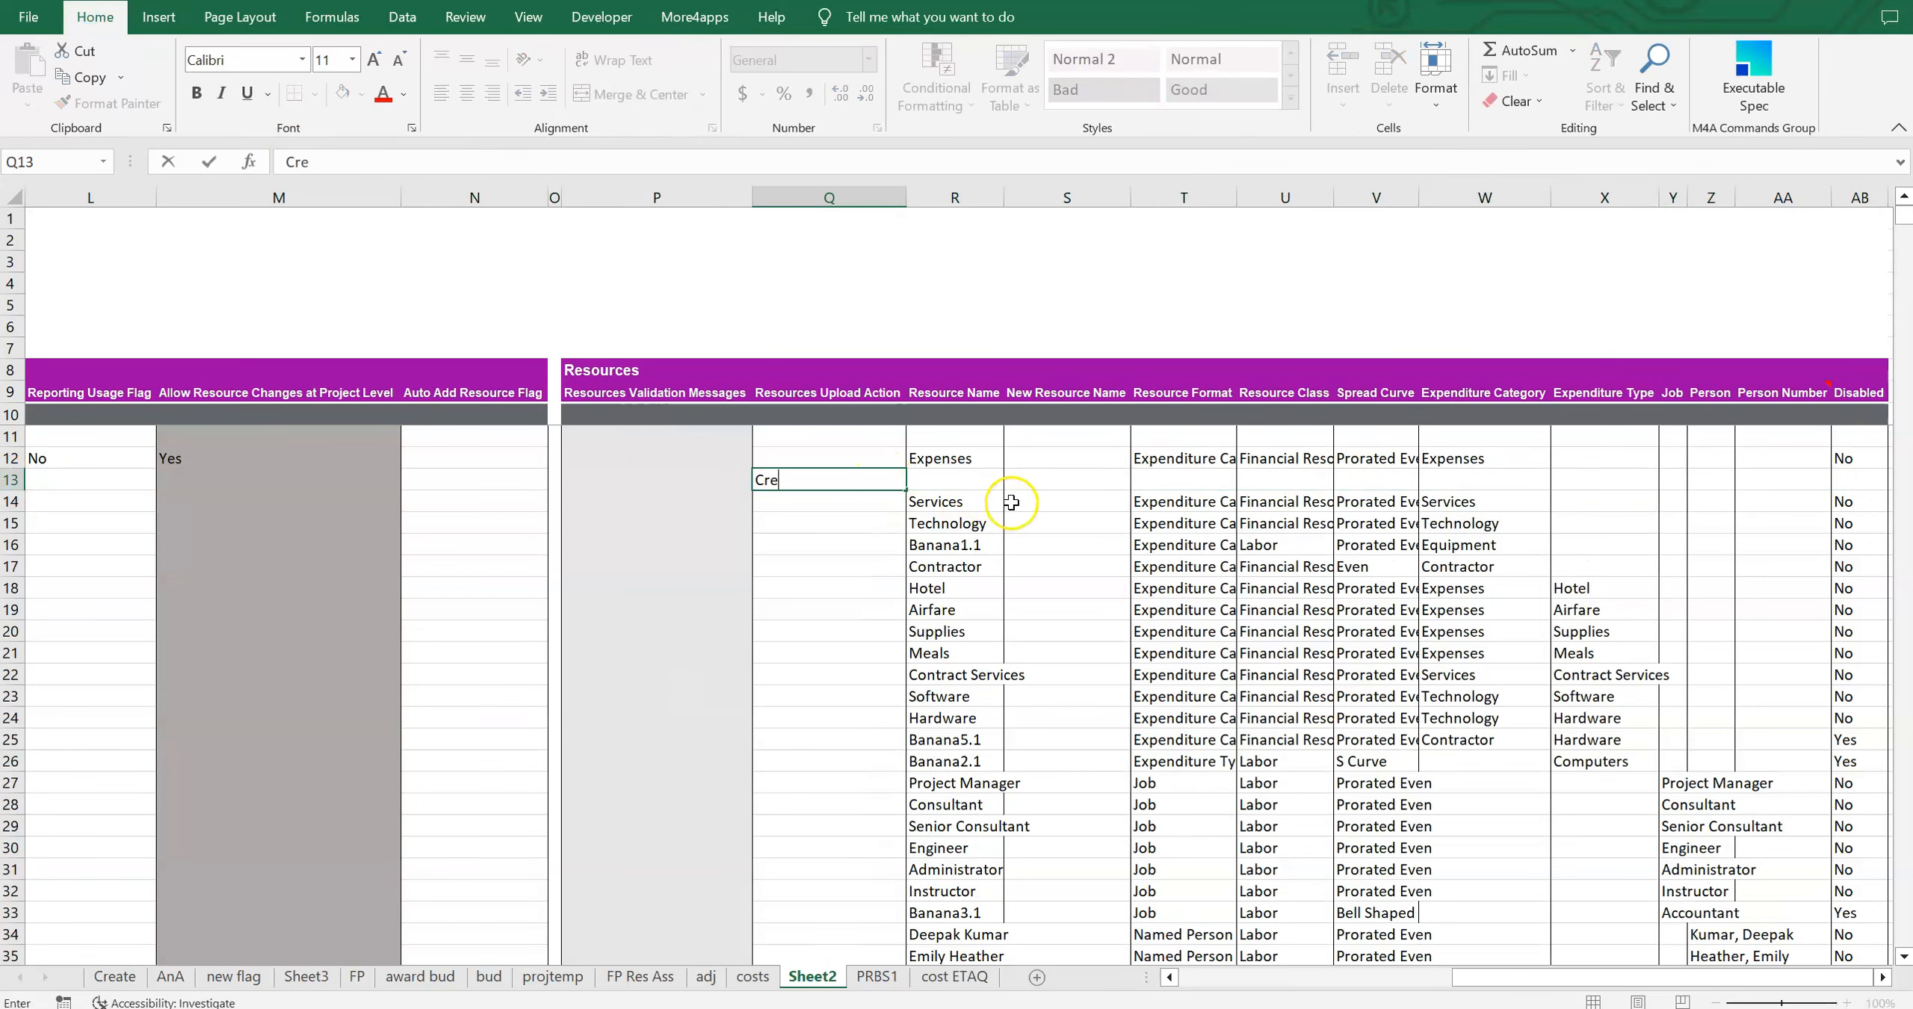
{"action": "type", "text": "ate"}
{"action": "key", "text": "Tab"}
{"action": "type", "text": "Bru"}
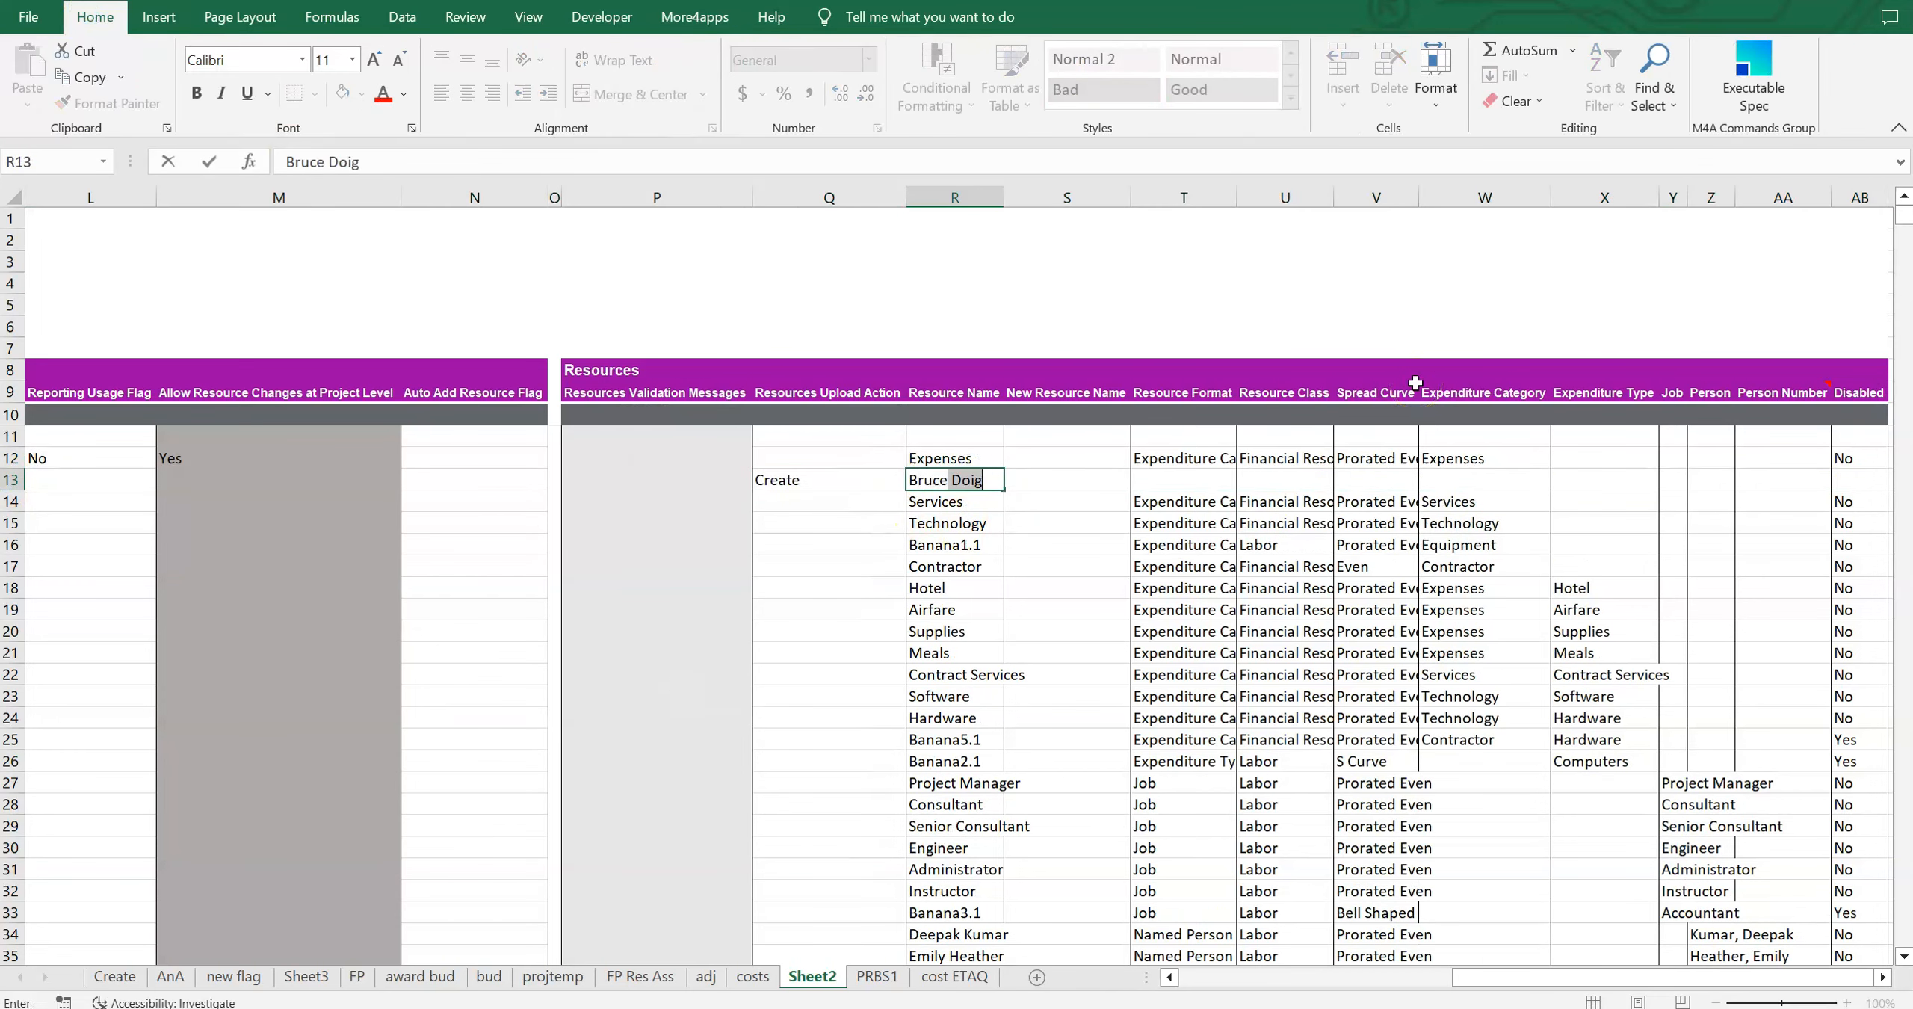
{"action": "key", "text": "Tab"}
{"action": "key", "text": "Tab"}
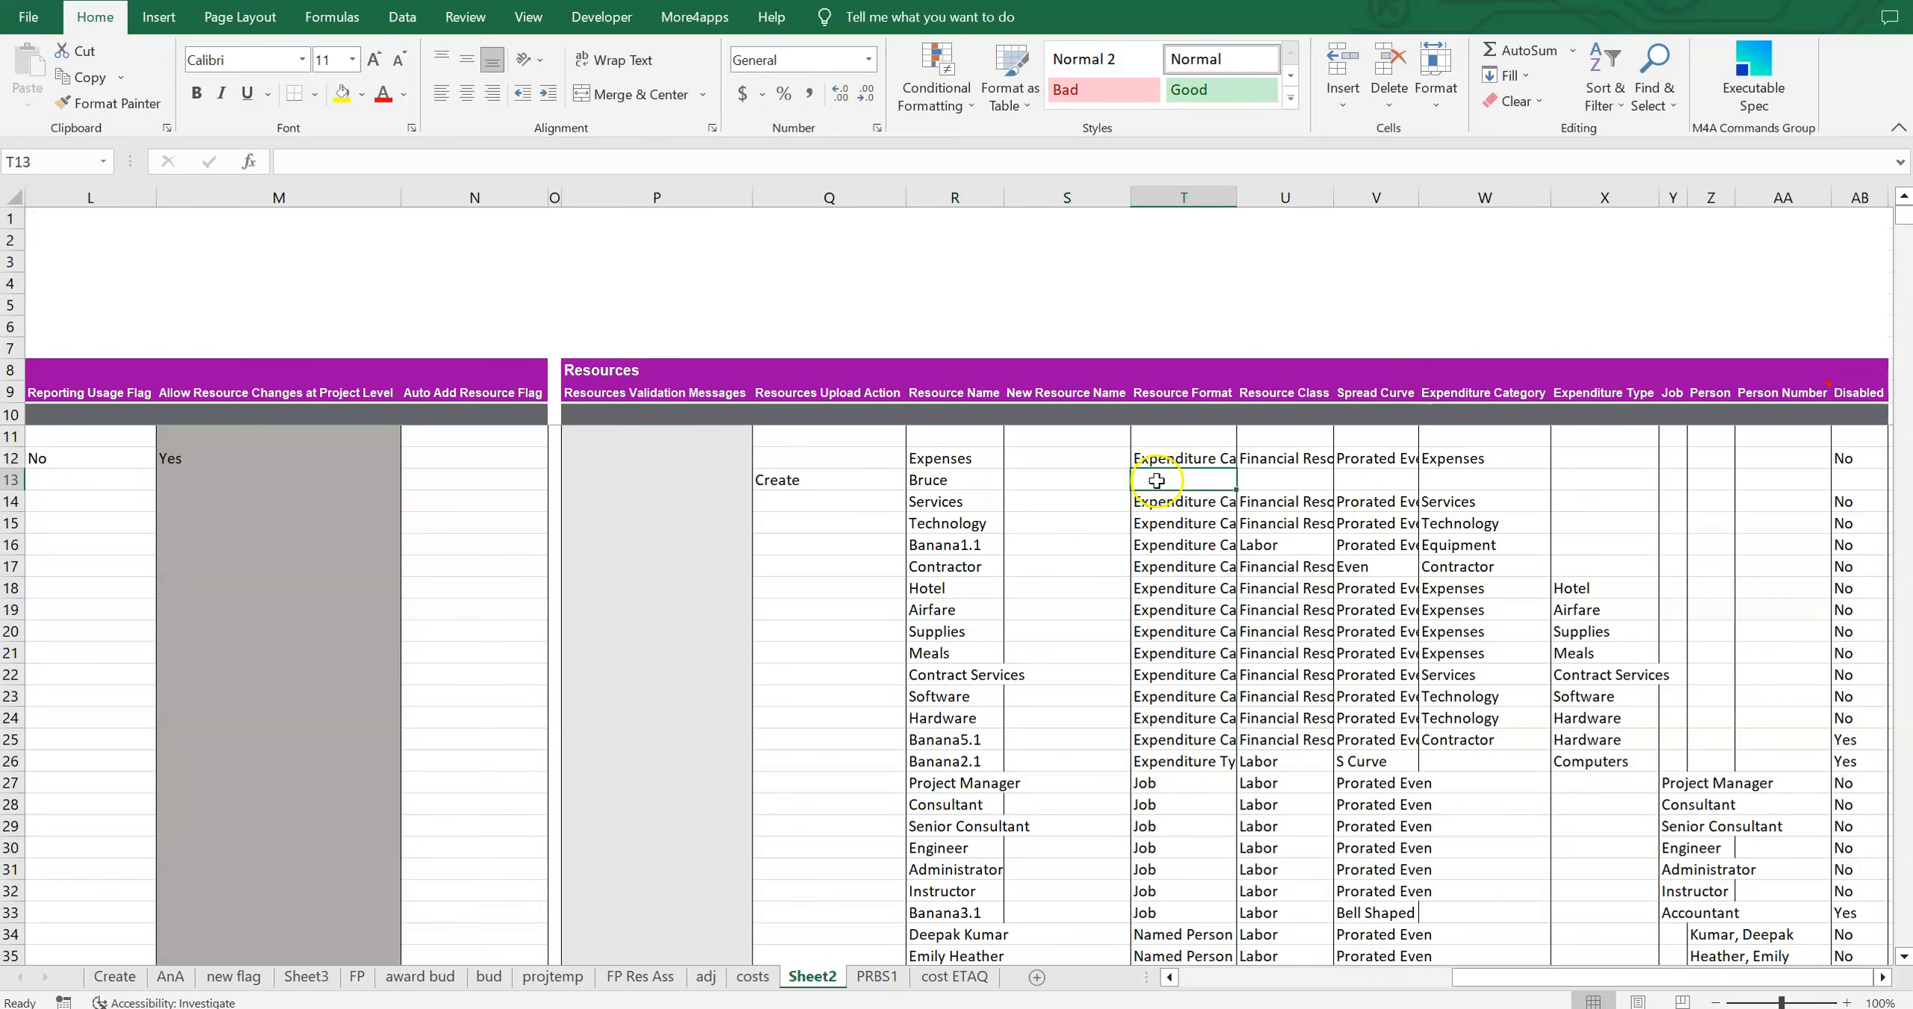
{"action": "left_click", "coordinate": [699, 18]}
{"action": "left_click", "coordinate": [163, 73]}
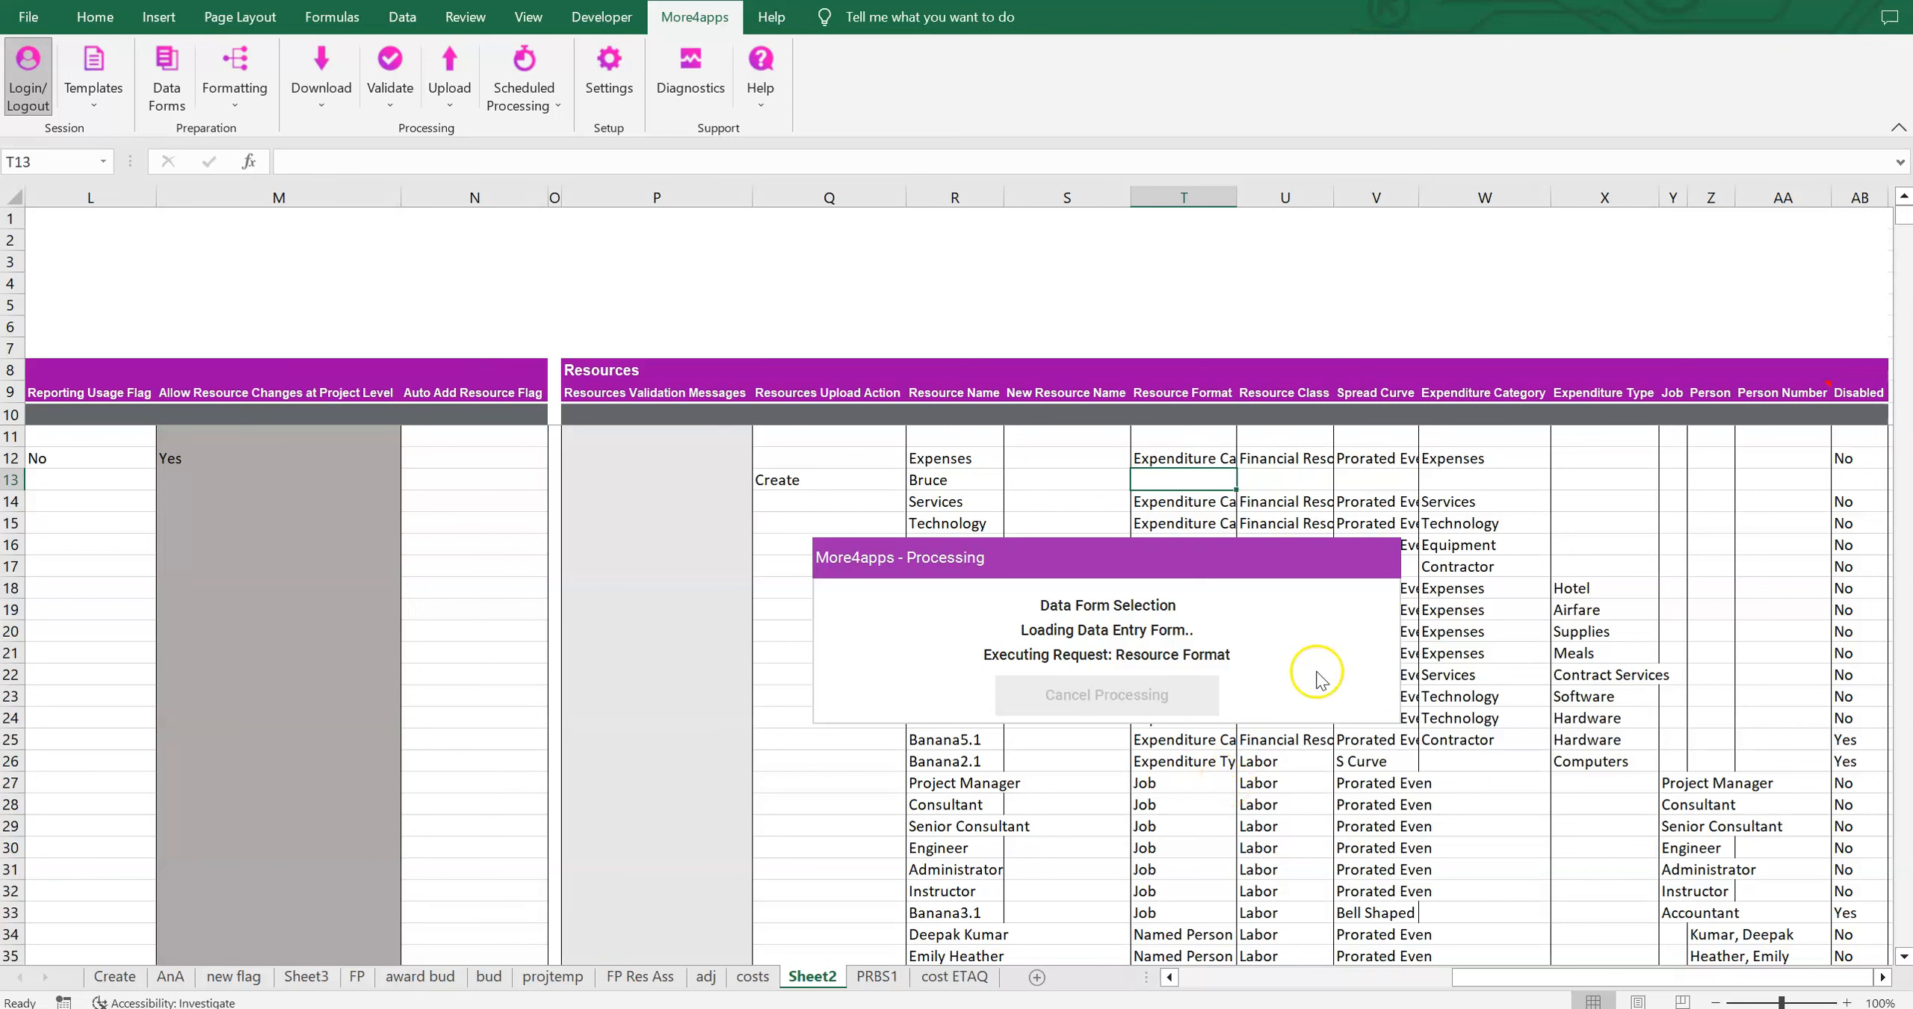
Step: Set resource format Named Person, class Labor, spread curve Even, leaving expenditure category blank
{"action": "left_click", "coordinate": [1547, 634]}
{"action": "left_click", "coordinate": [1405, 945]}
{"action": "left_click", "coordinate": [1189, 725]}
{"action": "left_click", "coordinate": [1089, 889]}
{"action": "left_click", "coordinate": [1552, 728]}
{"action": "left_click", "coordinate": [1304, 944]}
{"action": "left_click", "coordinate": [1190, 813]}
{"action": "scroll", "coordinate": [1090, 993], "scroll_direction": "down", "scroll_amount": 2}
{"action": "left_click", "coordinate": [735, 805]}
{"action": "left_click", "coordinate": [1367, 813]}
Step: Look up the person by surname pattern to fill their person number, then upload row 13
{"action": "left_click", "coordinate": [1368, 899]}
{"action": "type", "text": "Smith%B%"}
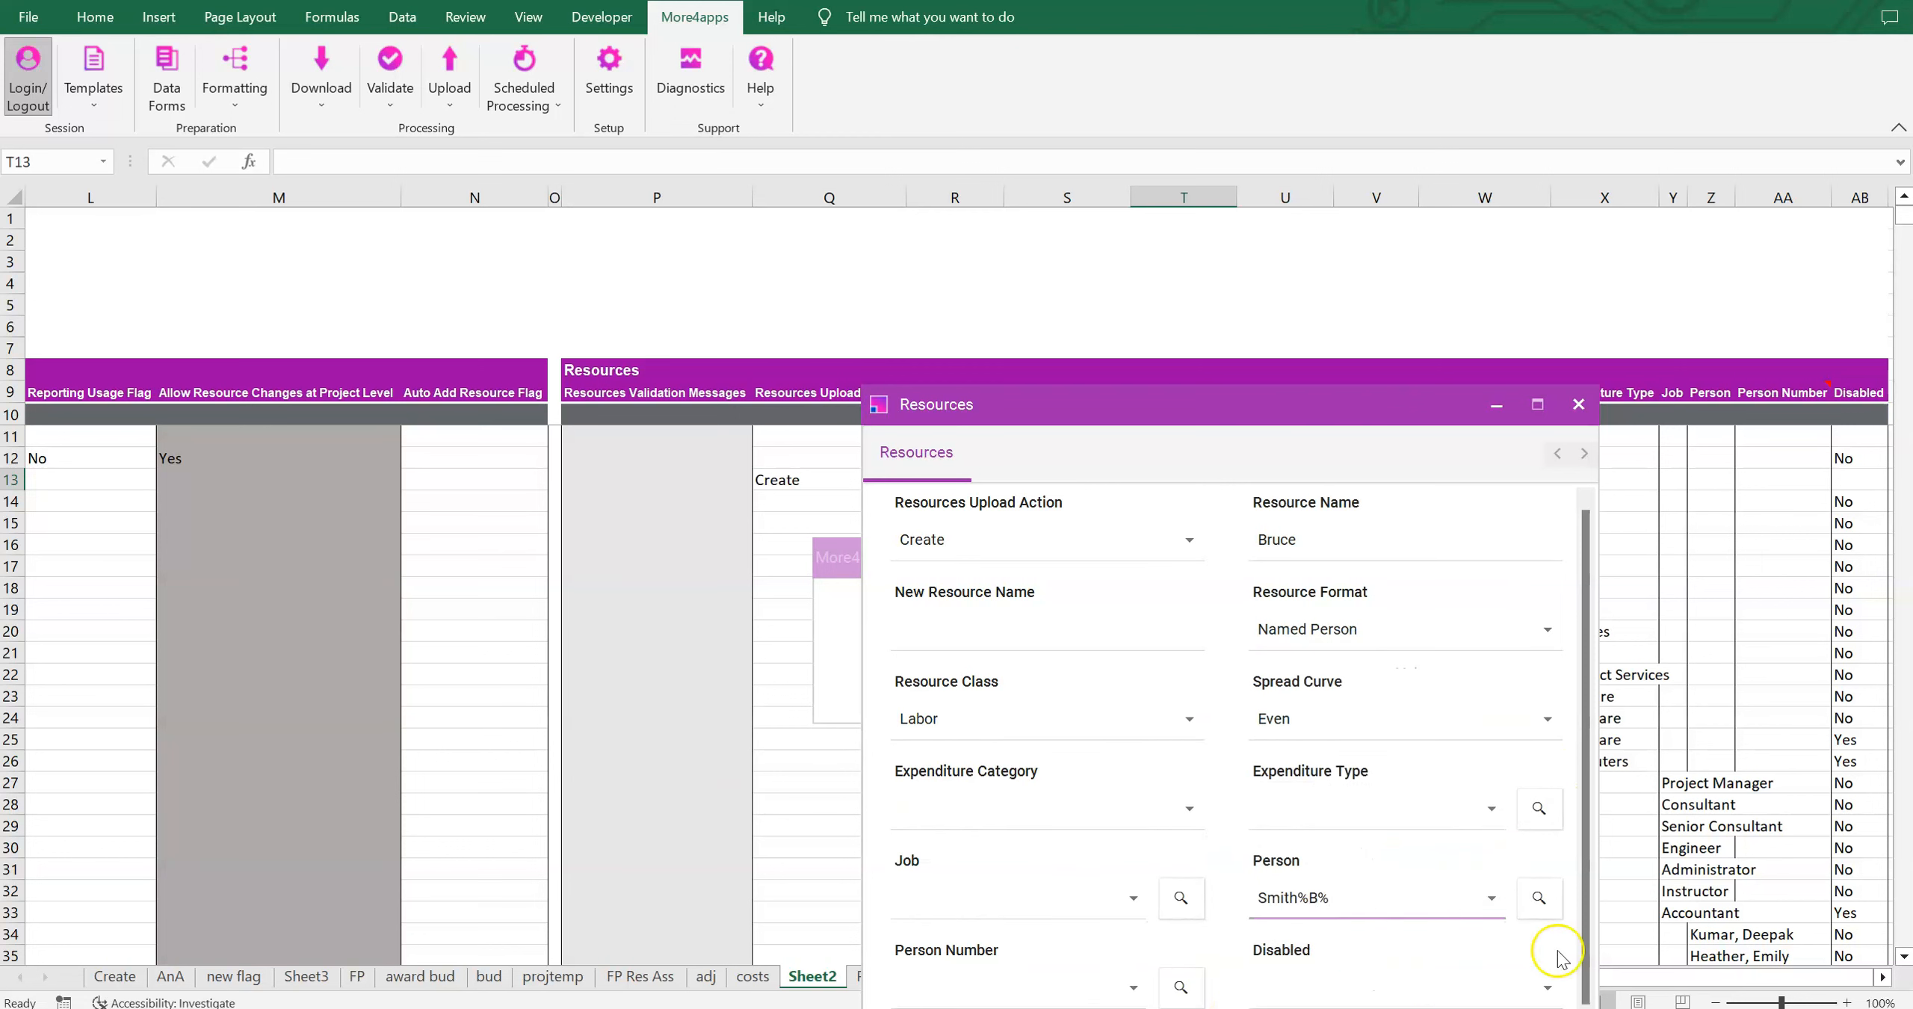
{"action": "left_click", "coordinate": [1469, 899]}
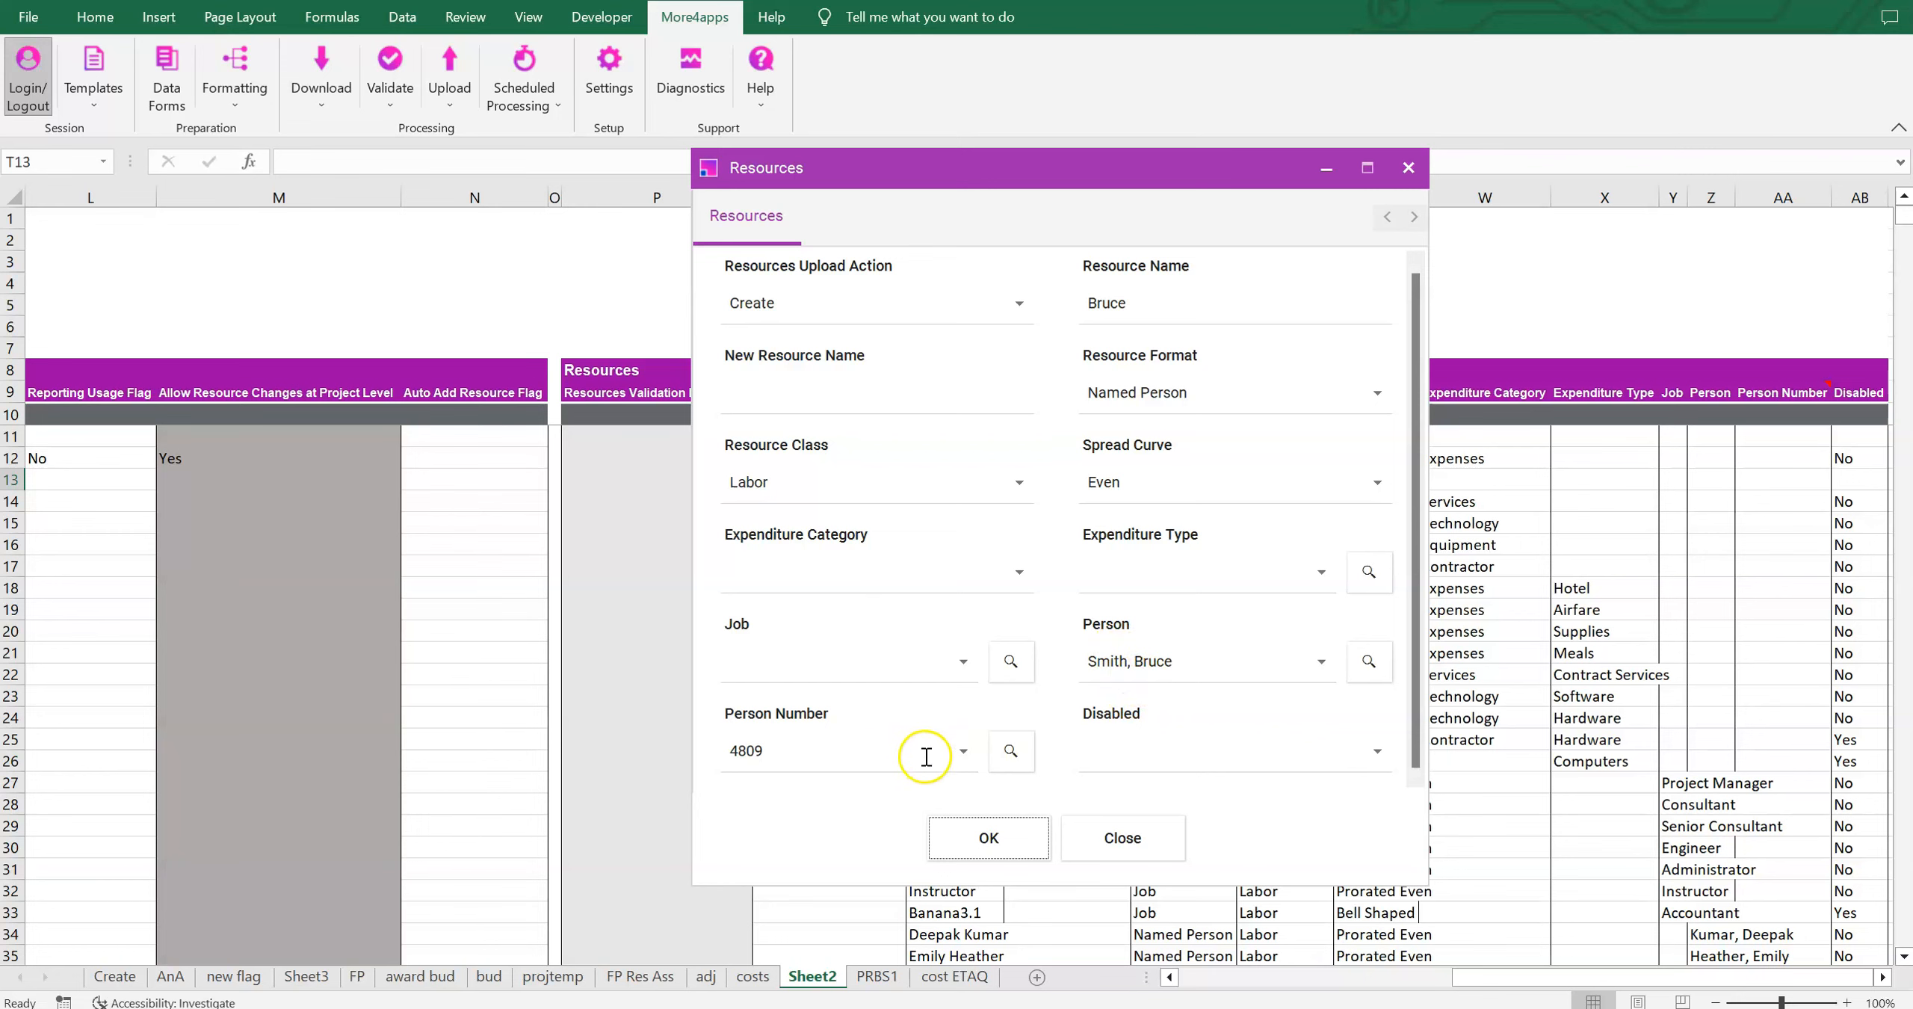
{"action": "left_click", "coordinate": [988, 838]}
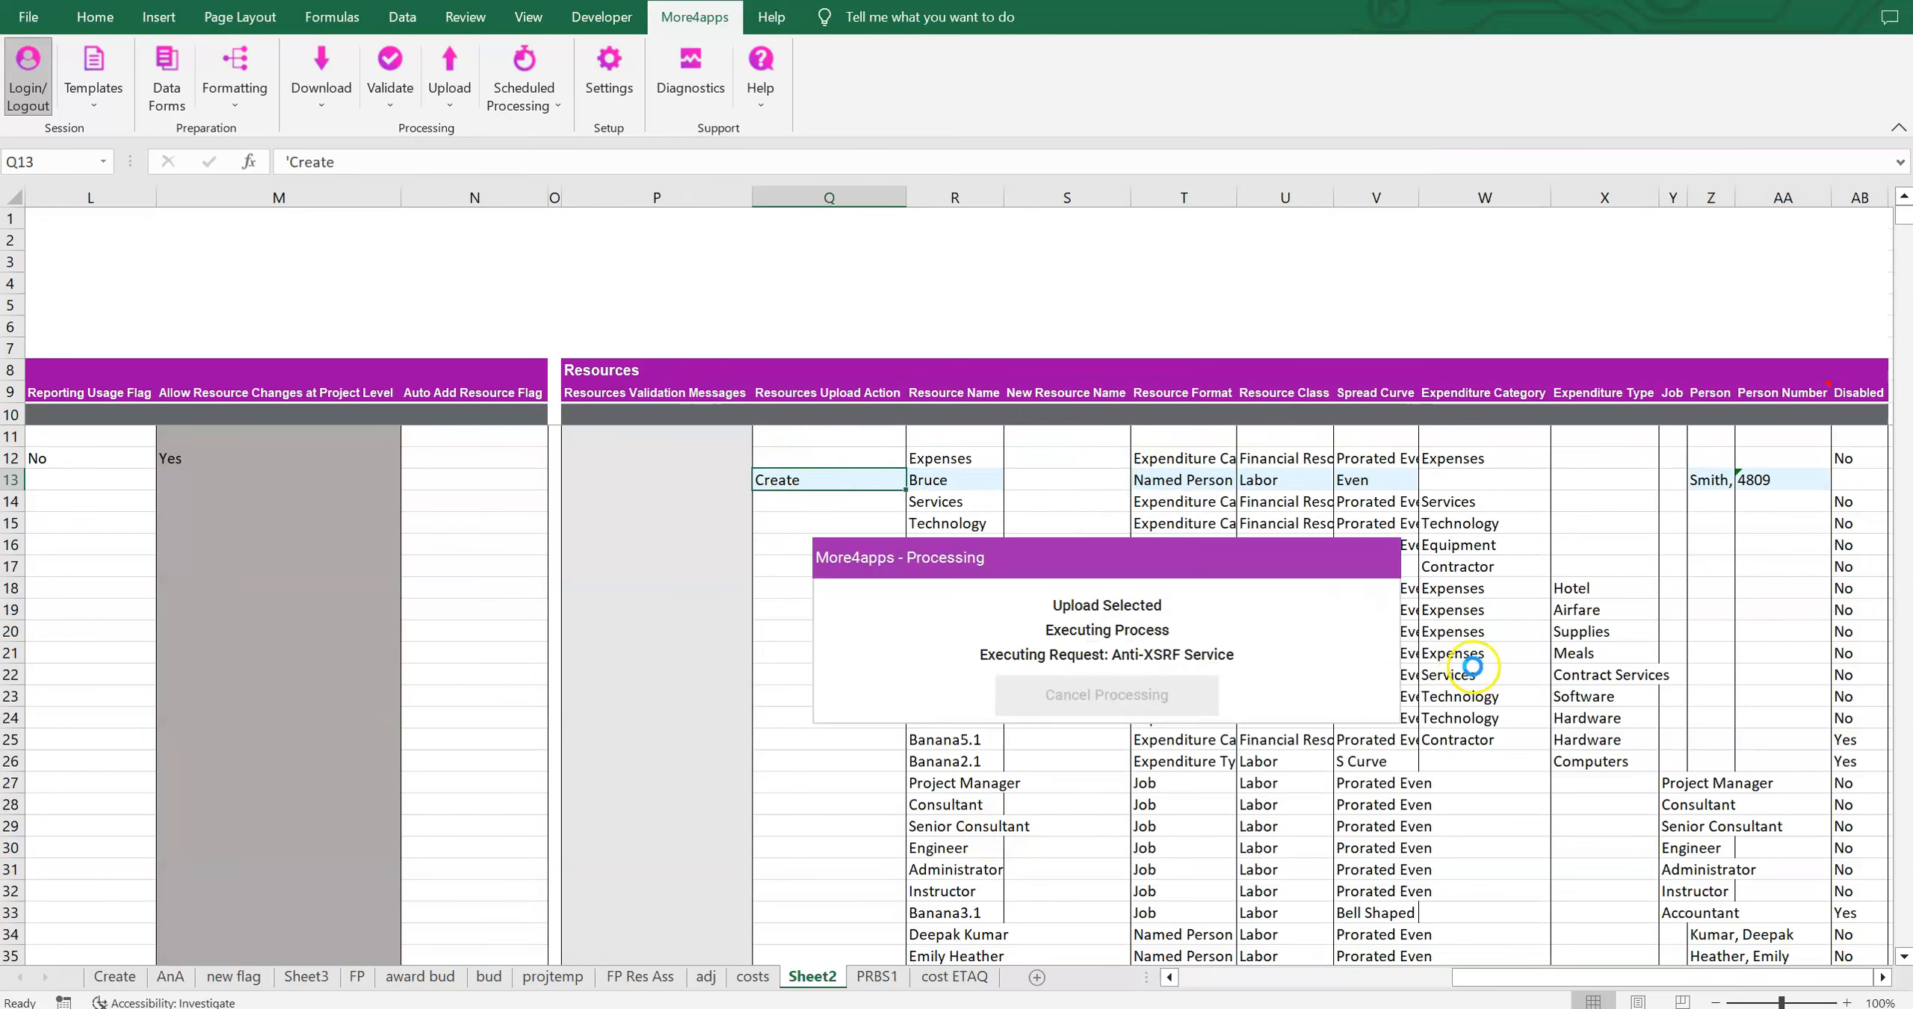
Step: Review row 13 after upload, confirming its Resources Validation Status reads Accepted
{"action": "mouse_move", "coordinate": [1529, 977]}
{"action": "left_mouse_down"}
{"action": "mouse_move", "coordinate": [1476, 977]}
{"action": "mouse_move", "coordinate": [1502, 977]}
{"action": "left_mouse_up"}
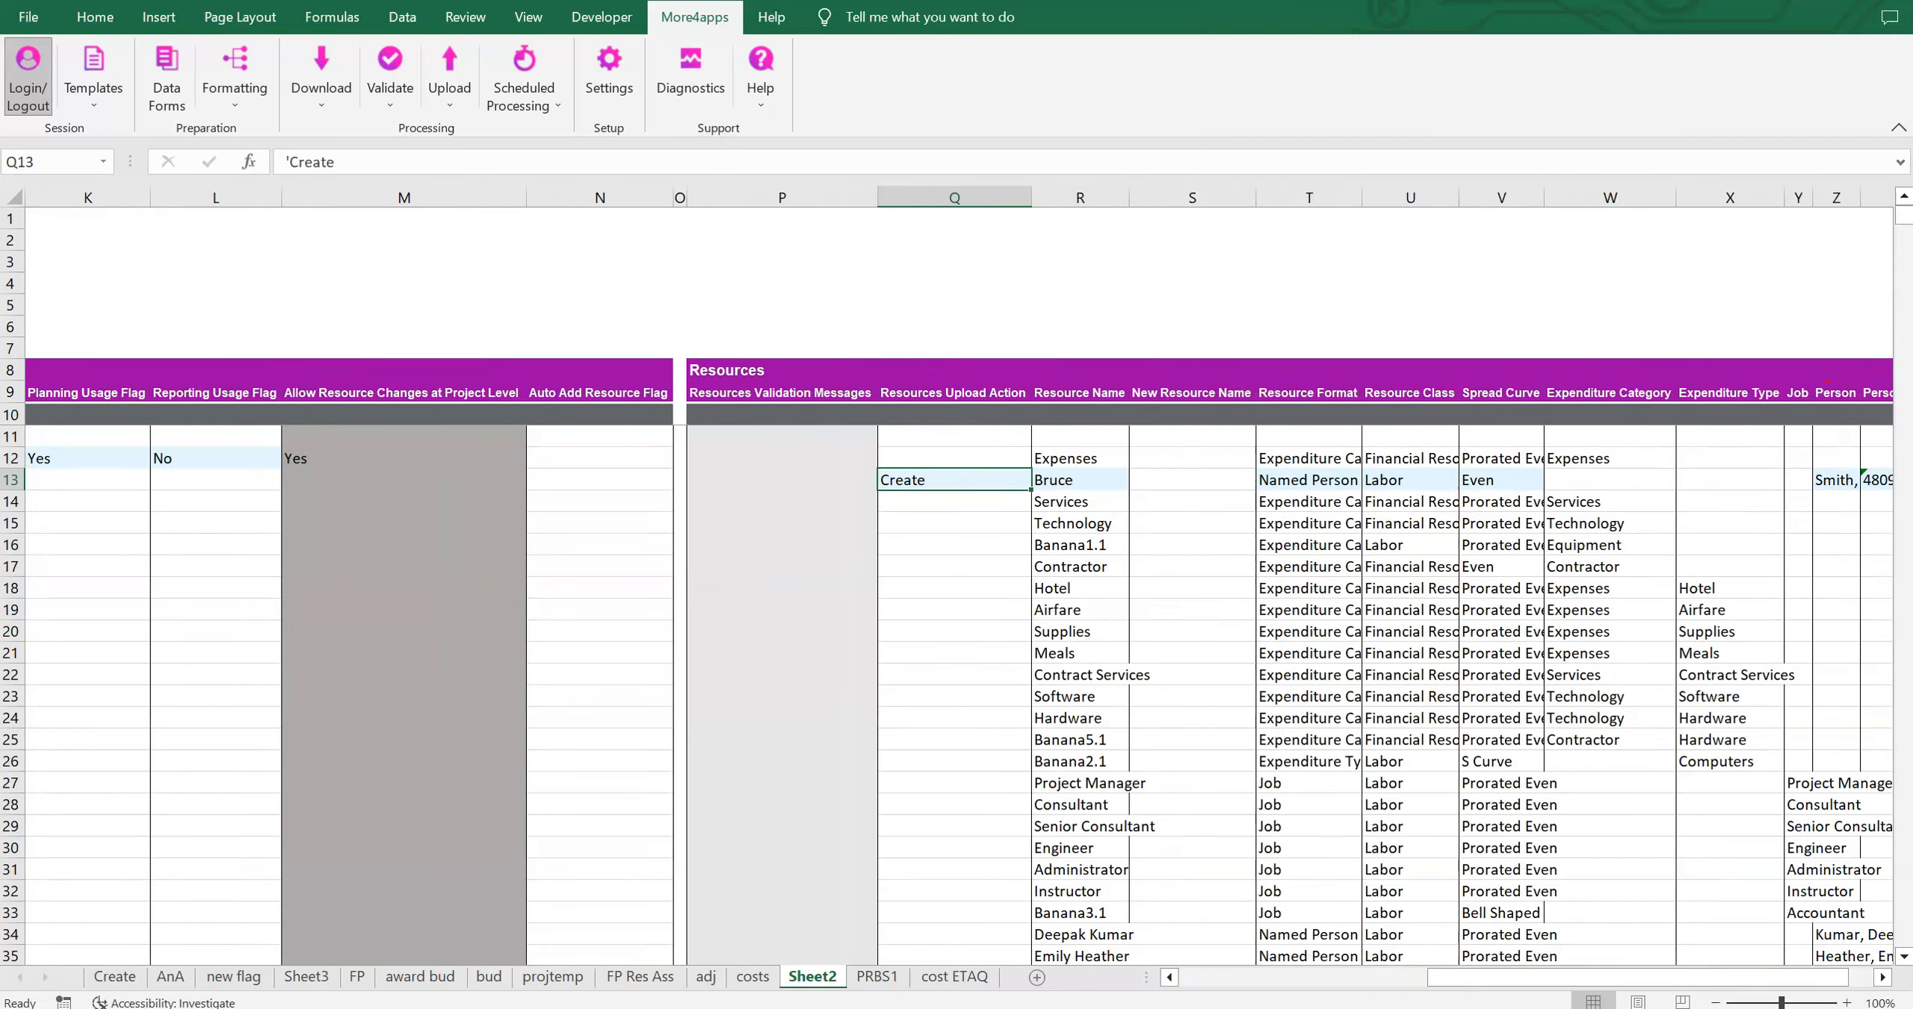
{"action": "left_click", "coordinate": [1105, 481]}
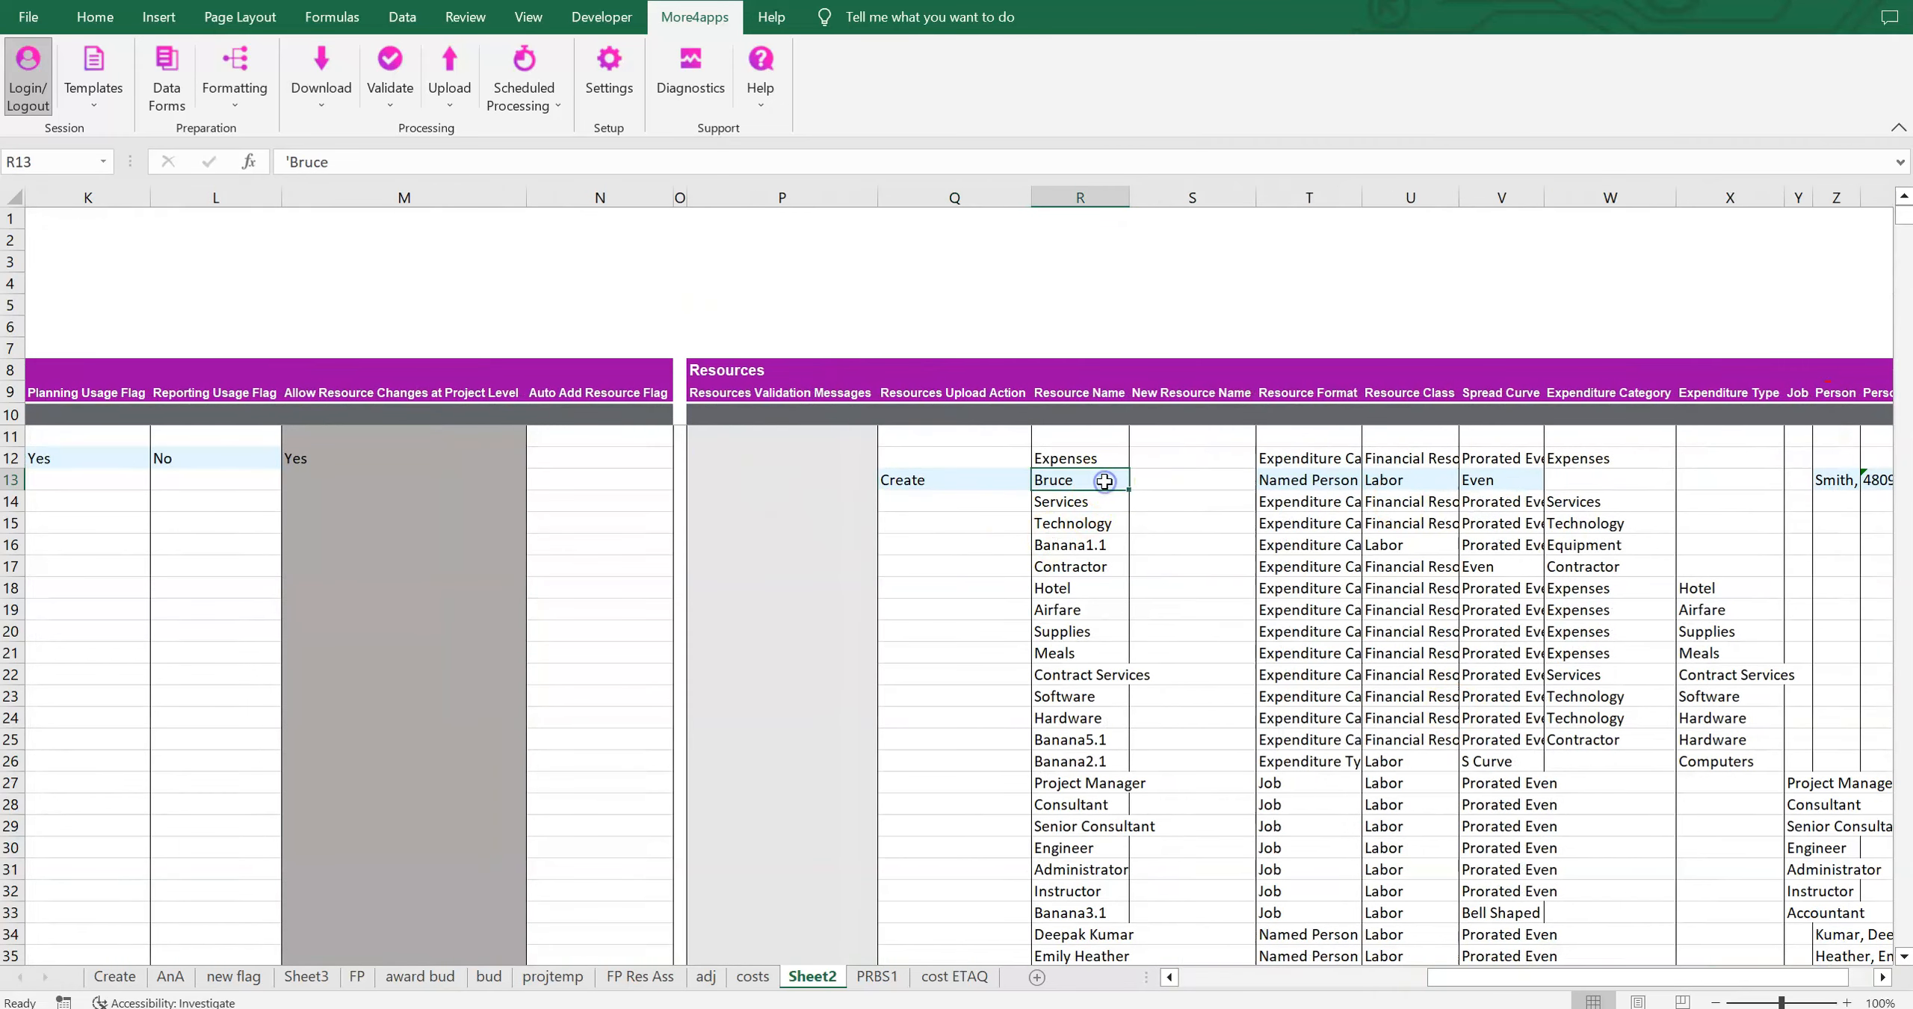
{"action": "left_click_drag", "start_coordinate": [1488, 985], "coordinate": [1248, 994]}
{"action": "left_click", "coordinate": [1047, 459]}
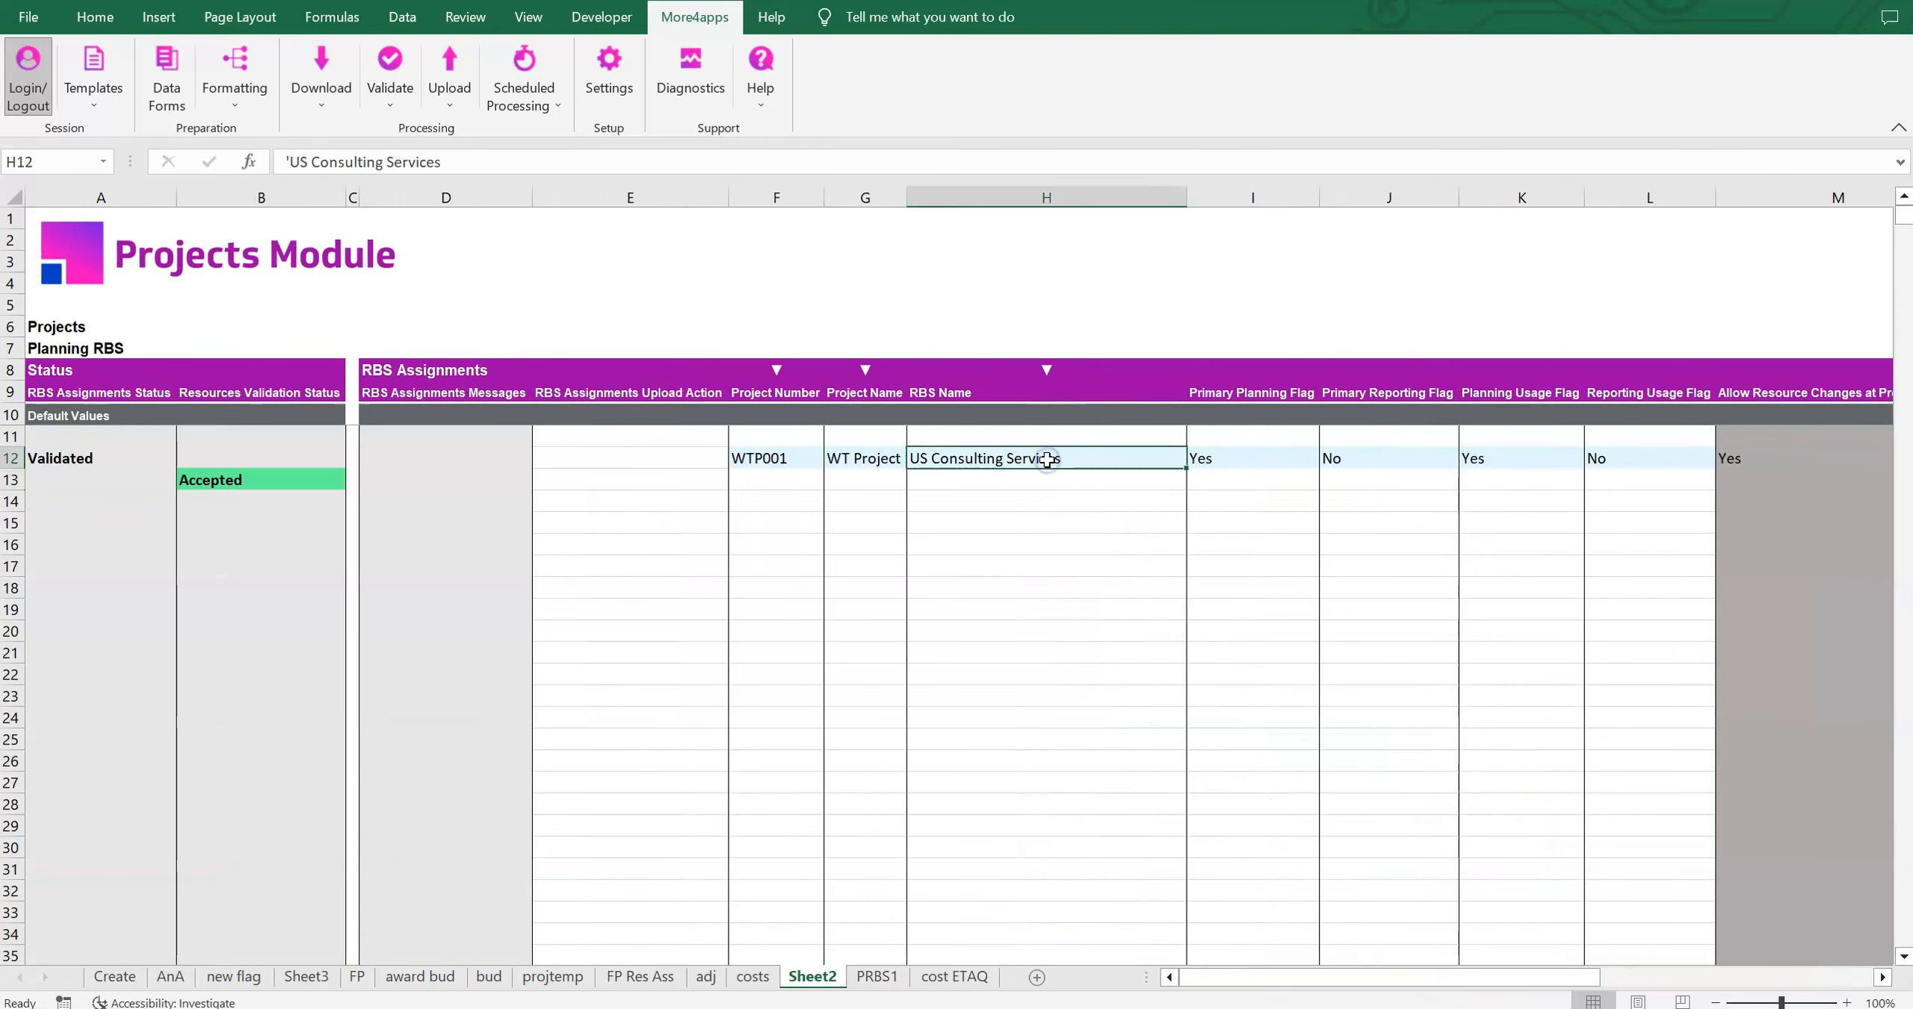
{"action": "left_click", "coordinate": [770, 459]}
{"action": "left_click_drag", "start_coordinate": [1264, 979], "coordinate": [1422, 979]}
{"action": "left_click", "coordinate": [1206, 481]}
{"action": "left_click_drag", "start_coordinate": [1266, 982], "coordinate": [1215, 976]}
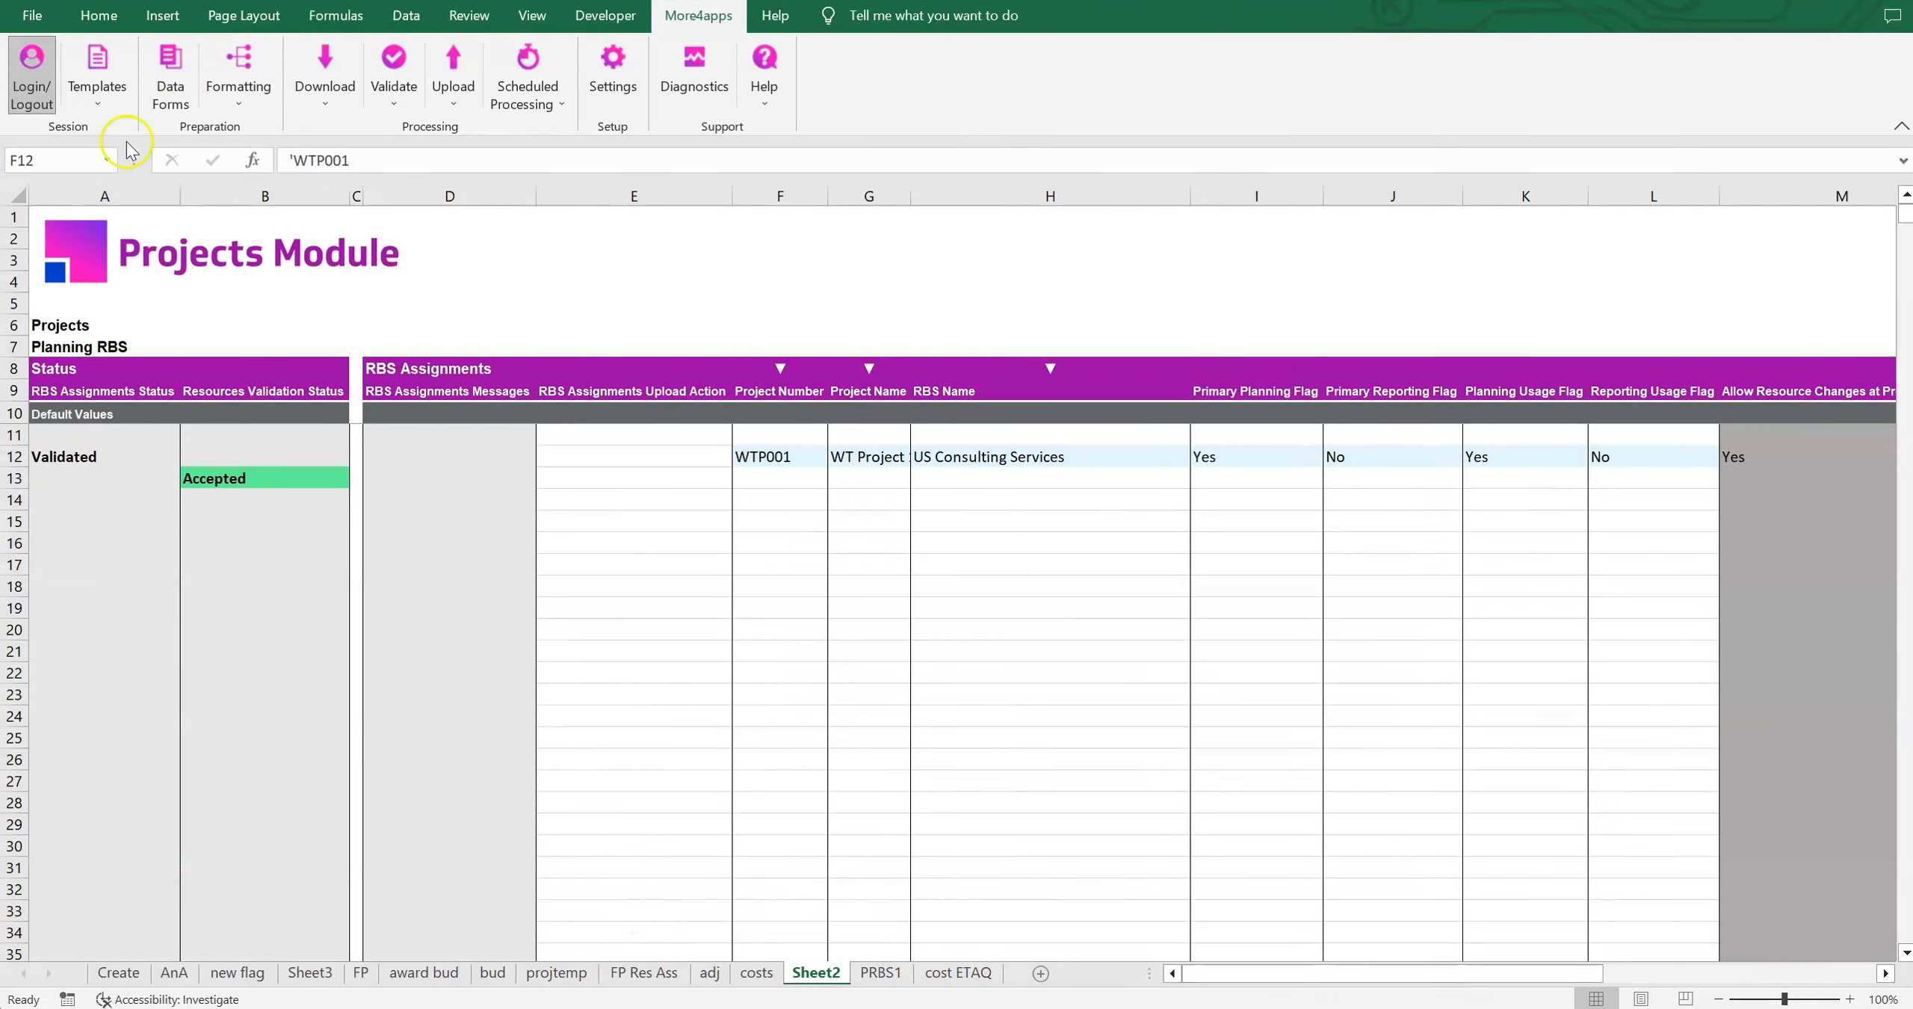
Step: Load the Financial Plan Resource Assignments template into a new sheet
{"action": "left_click", "coordinate": [97, 89]}
{"action": "left_click", "coordinate": [123, 134]}
{"action": "left_click", "coordinate": [1024, 663]}
{"action": "left_click", "coordinate": [1082, 935]}
{"action": "left_click", "coordinate": [1022, 748]}
Step: Enter project number WTP001 and upload action Create in row 12
{"action": "left_click", "coordinate": [1276, 453]}
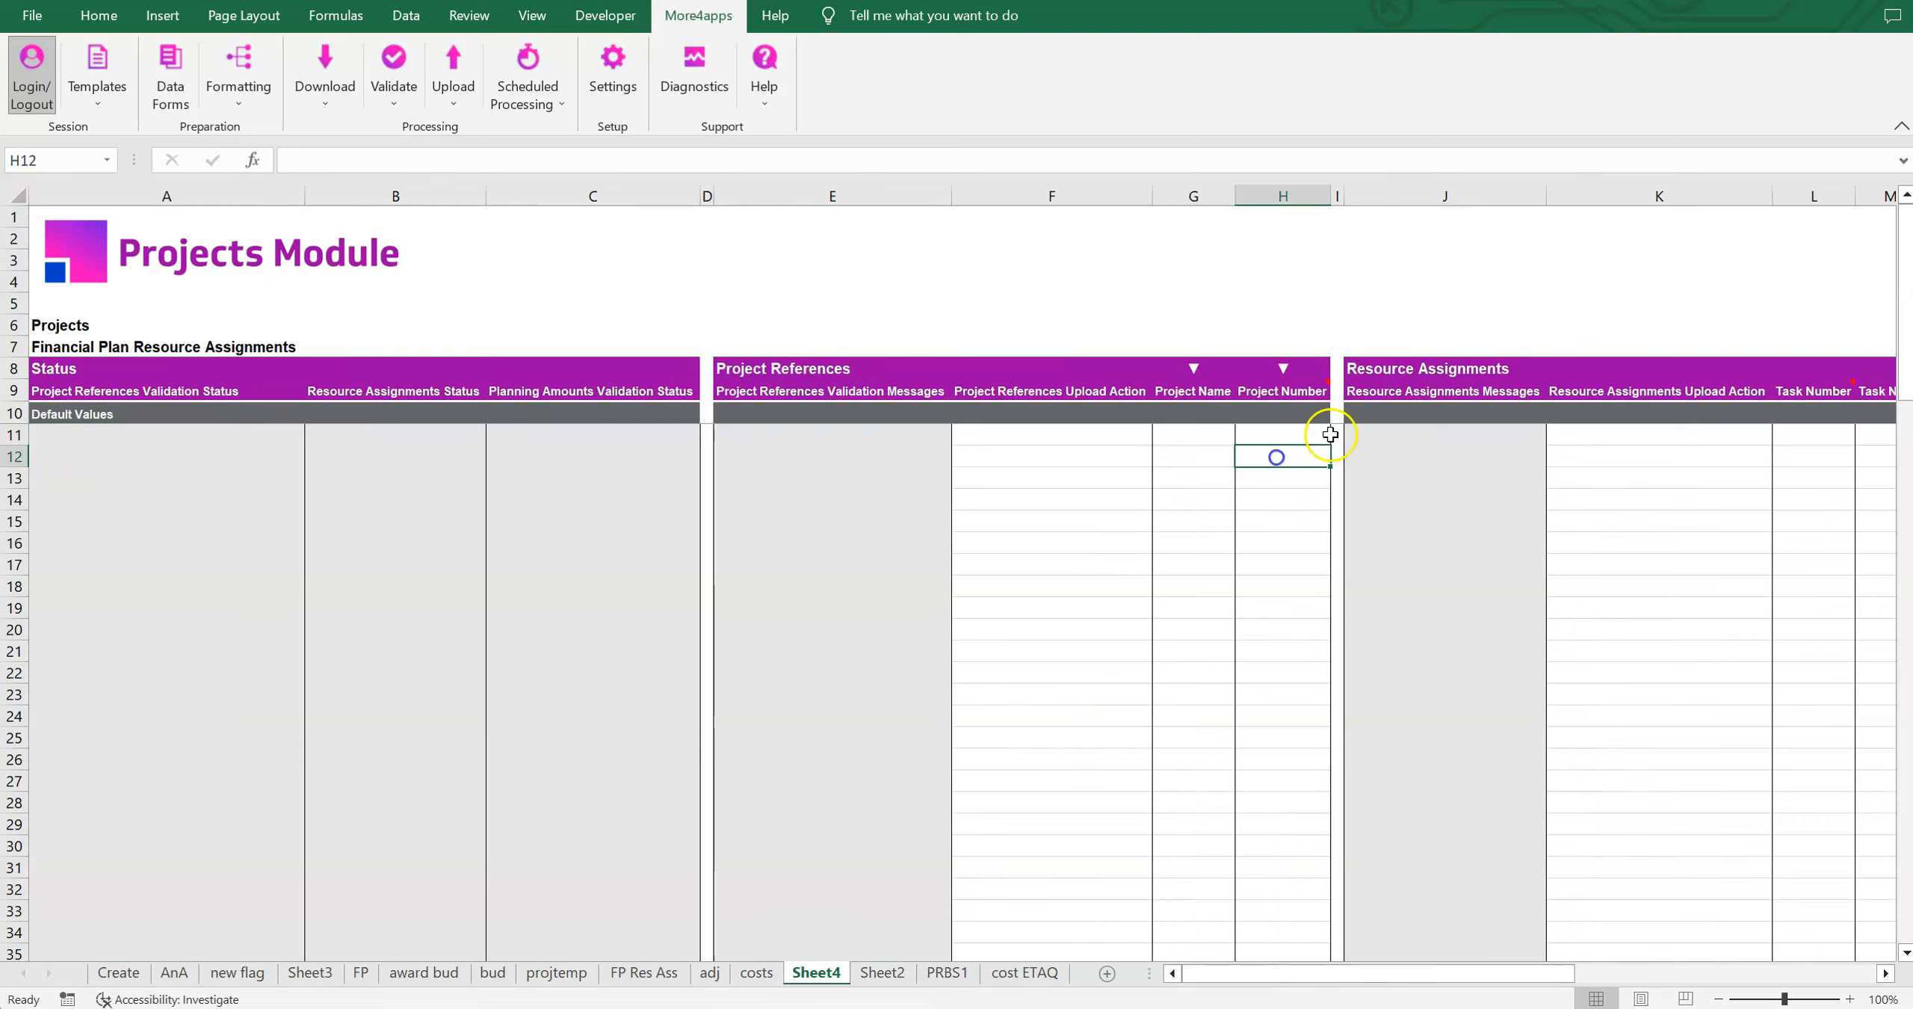
{"action": "type", "text": "WTP001"}
{"action": "key", "text": "Return"}
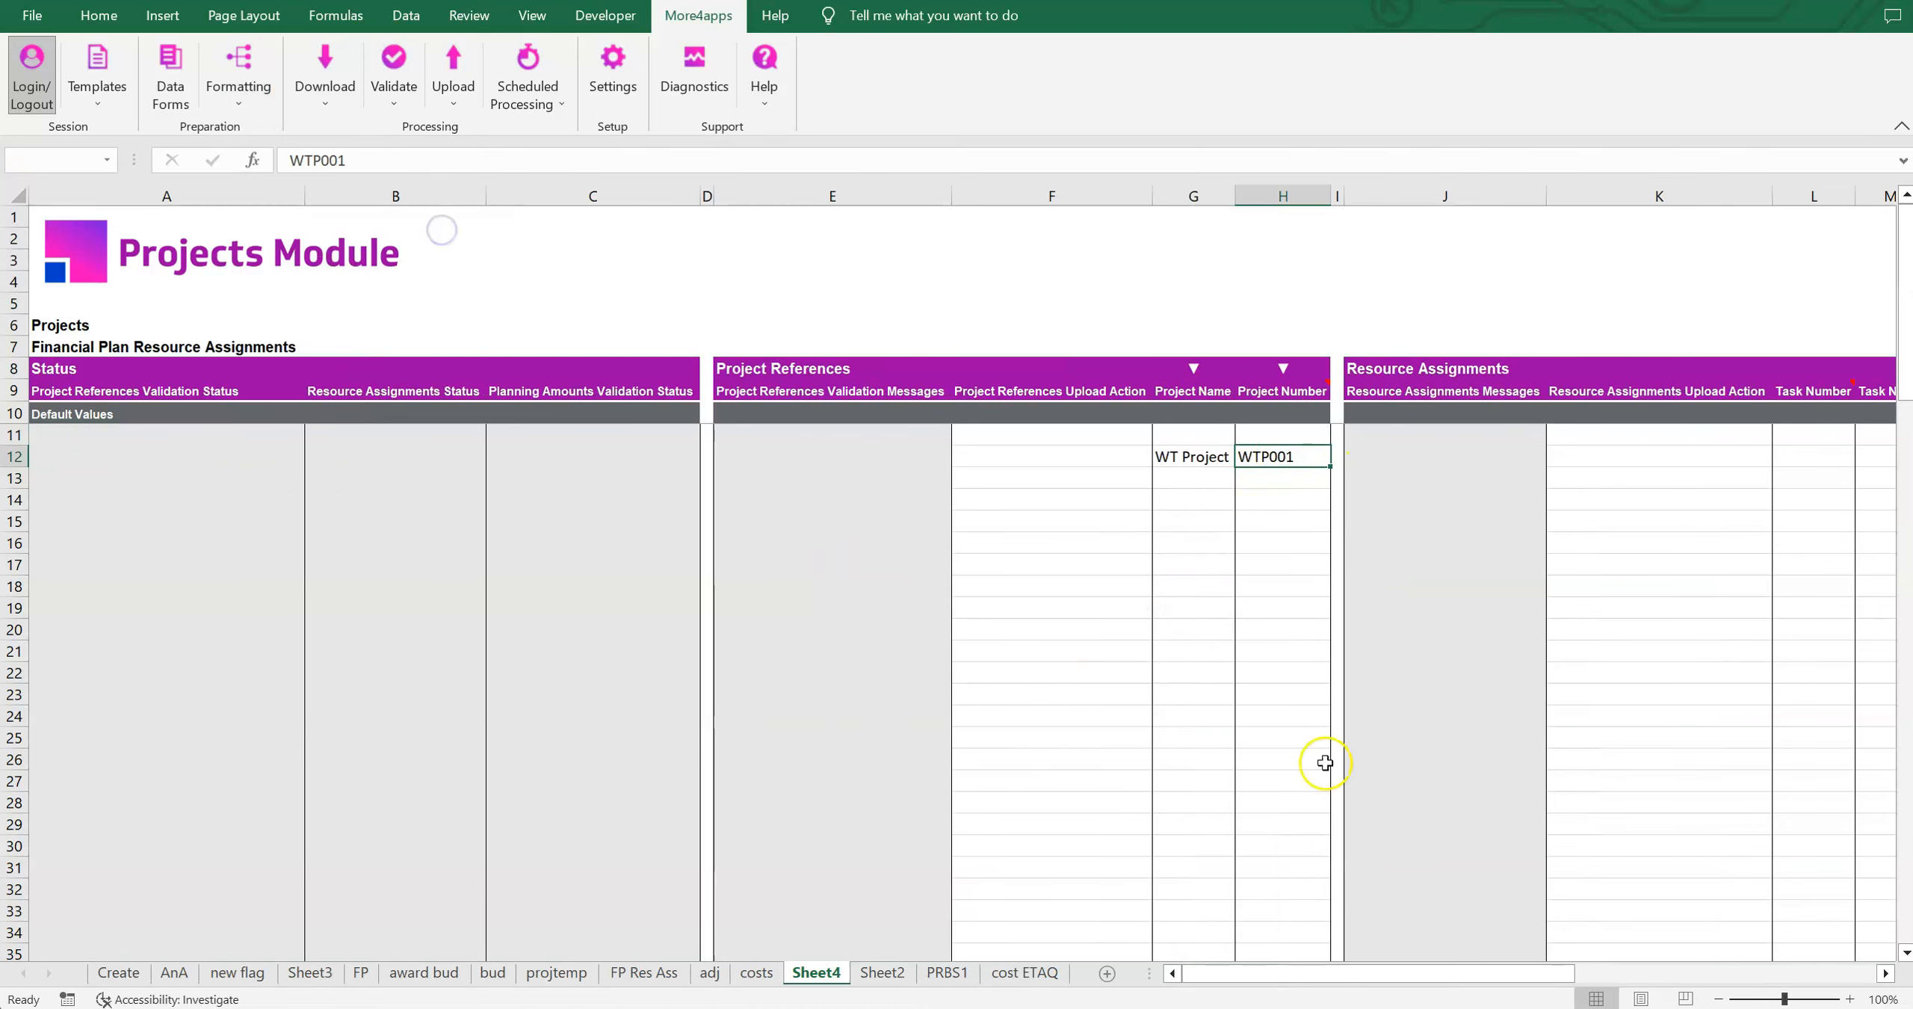
{"action": "left_click", "coordinate": [1199, 465]}
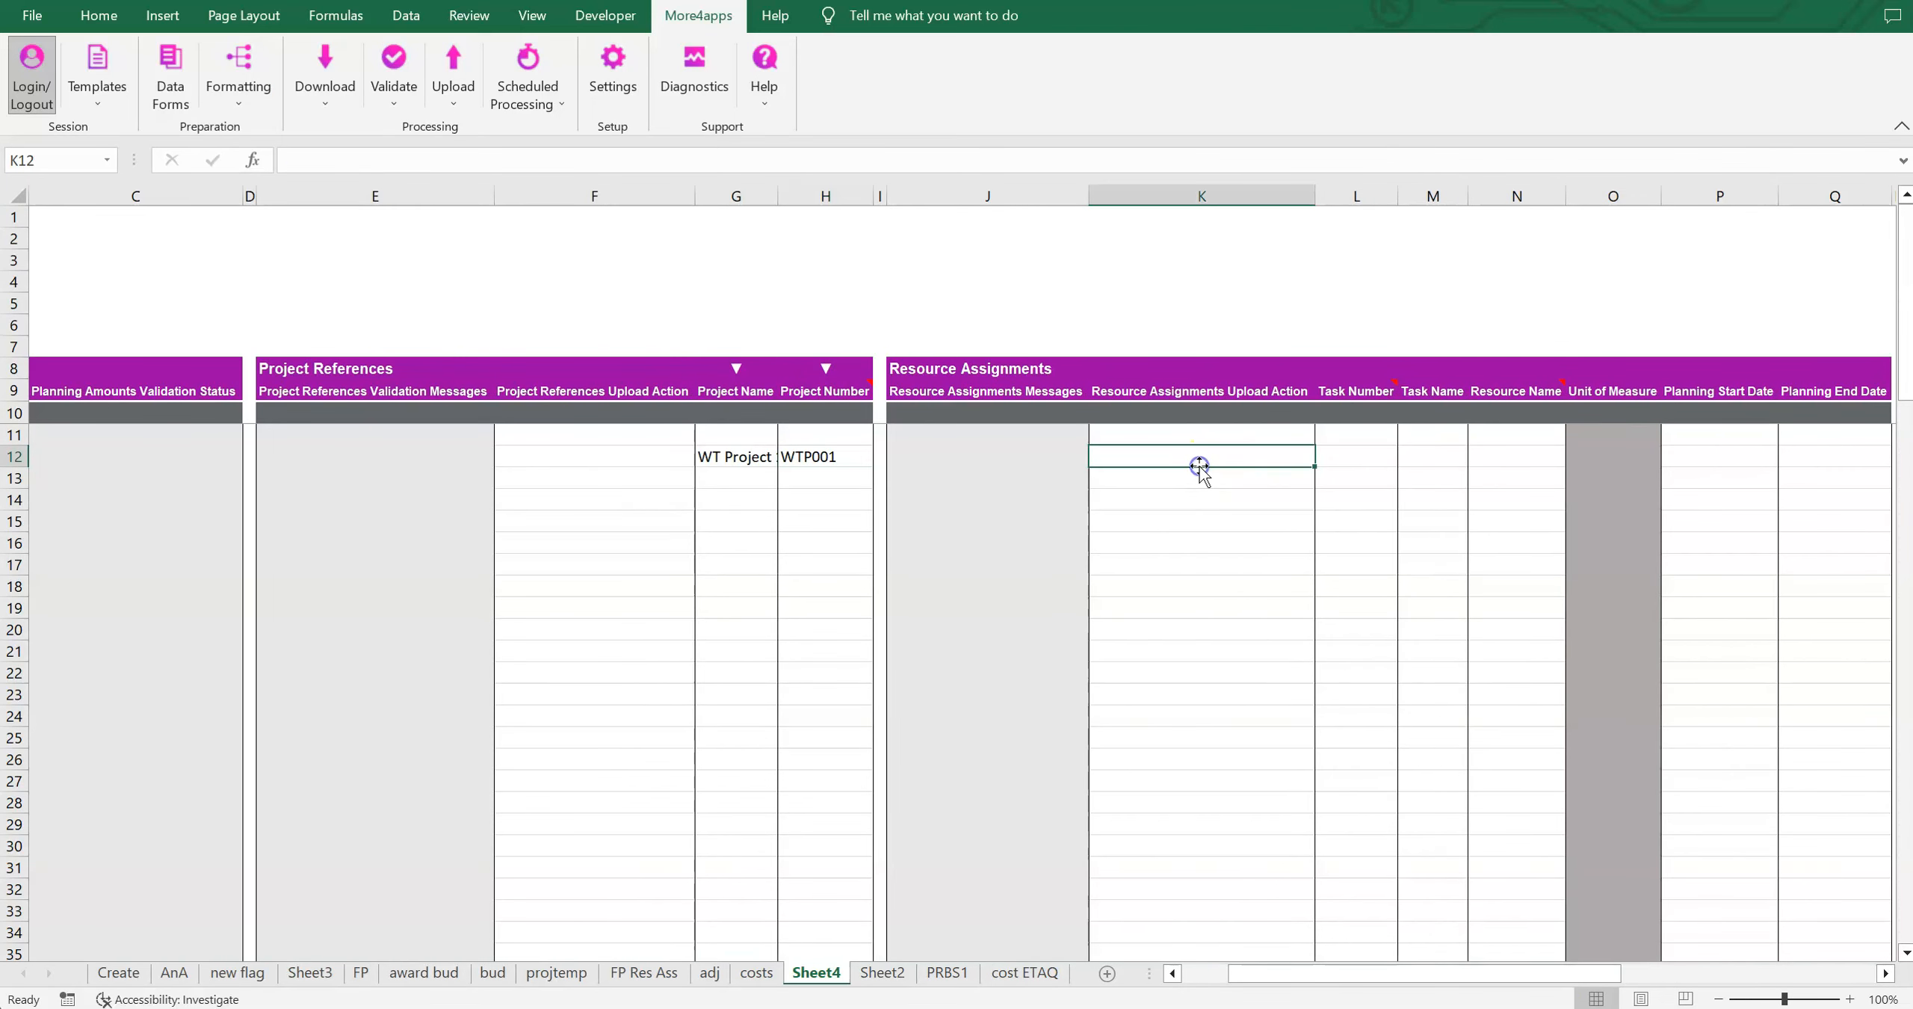
{"action": "type", "text": "C"}
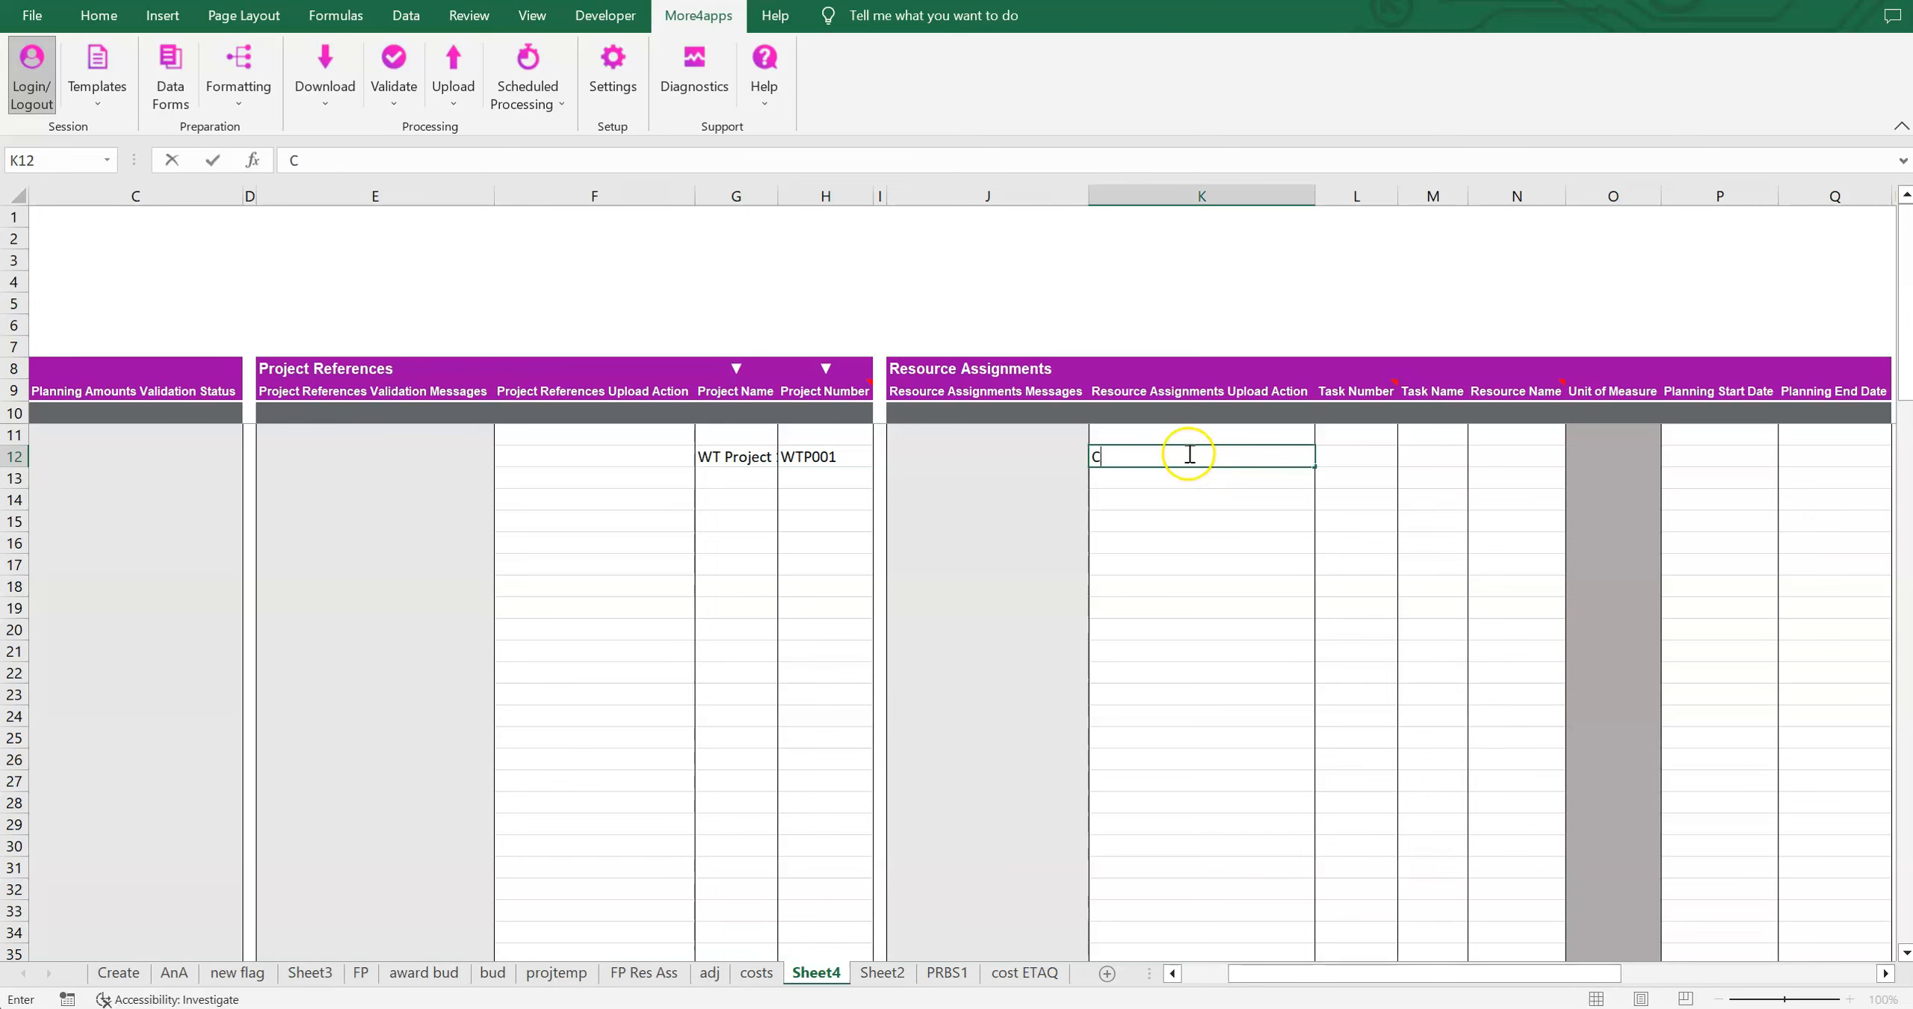
{"action": "type", "text": "reate"}
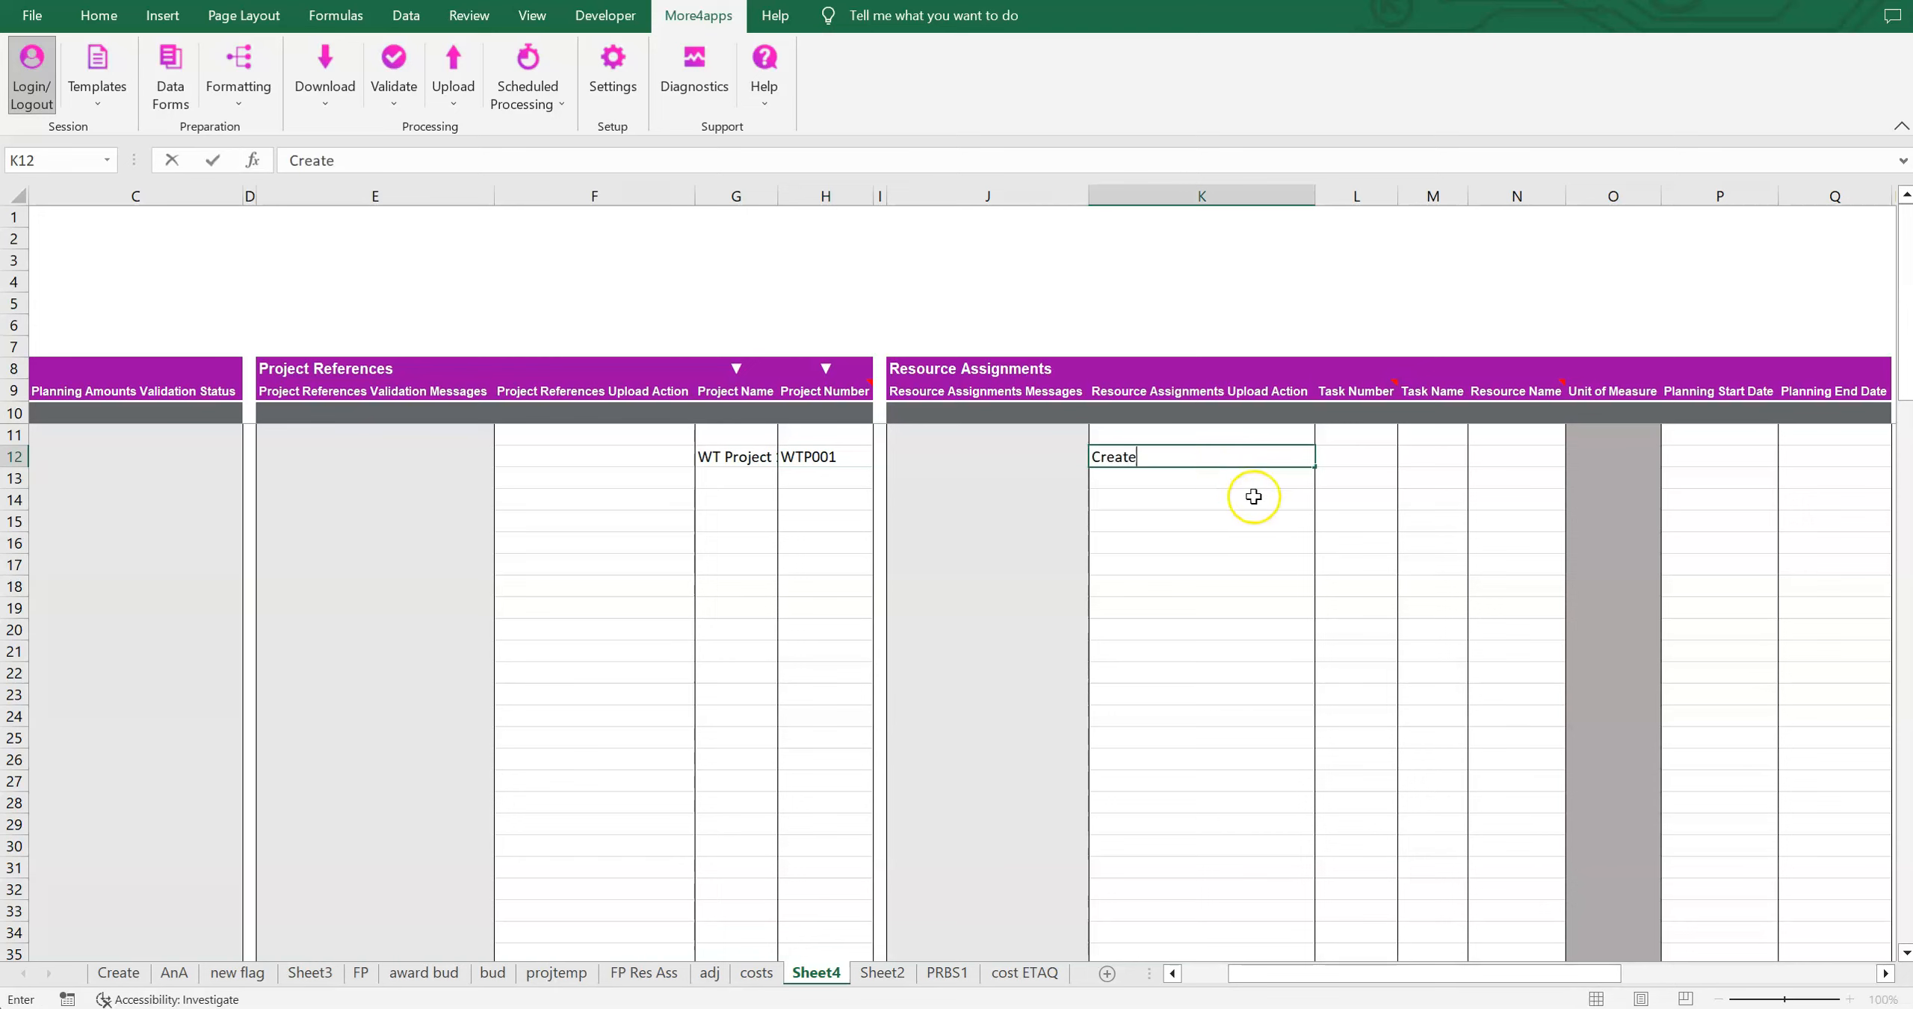
{"action": "left_click", "coordinate": [800, 457]}
Step: Assign task 100.1 and the newly created named-person resource to row 12 via the data form
{"action": "left_click", "coordinate": [1357, 456]}
{"action": "left_click", "coordinate": [185, 88]}
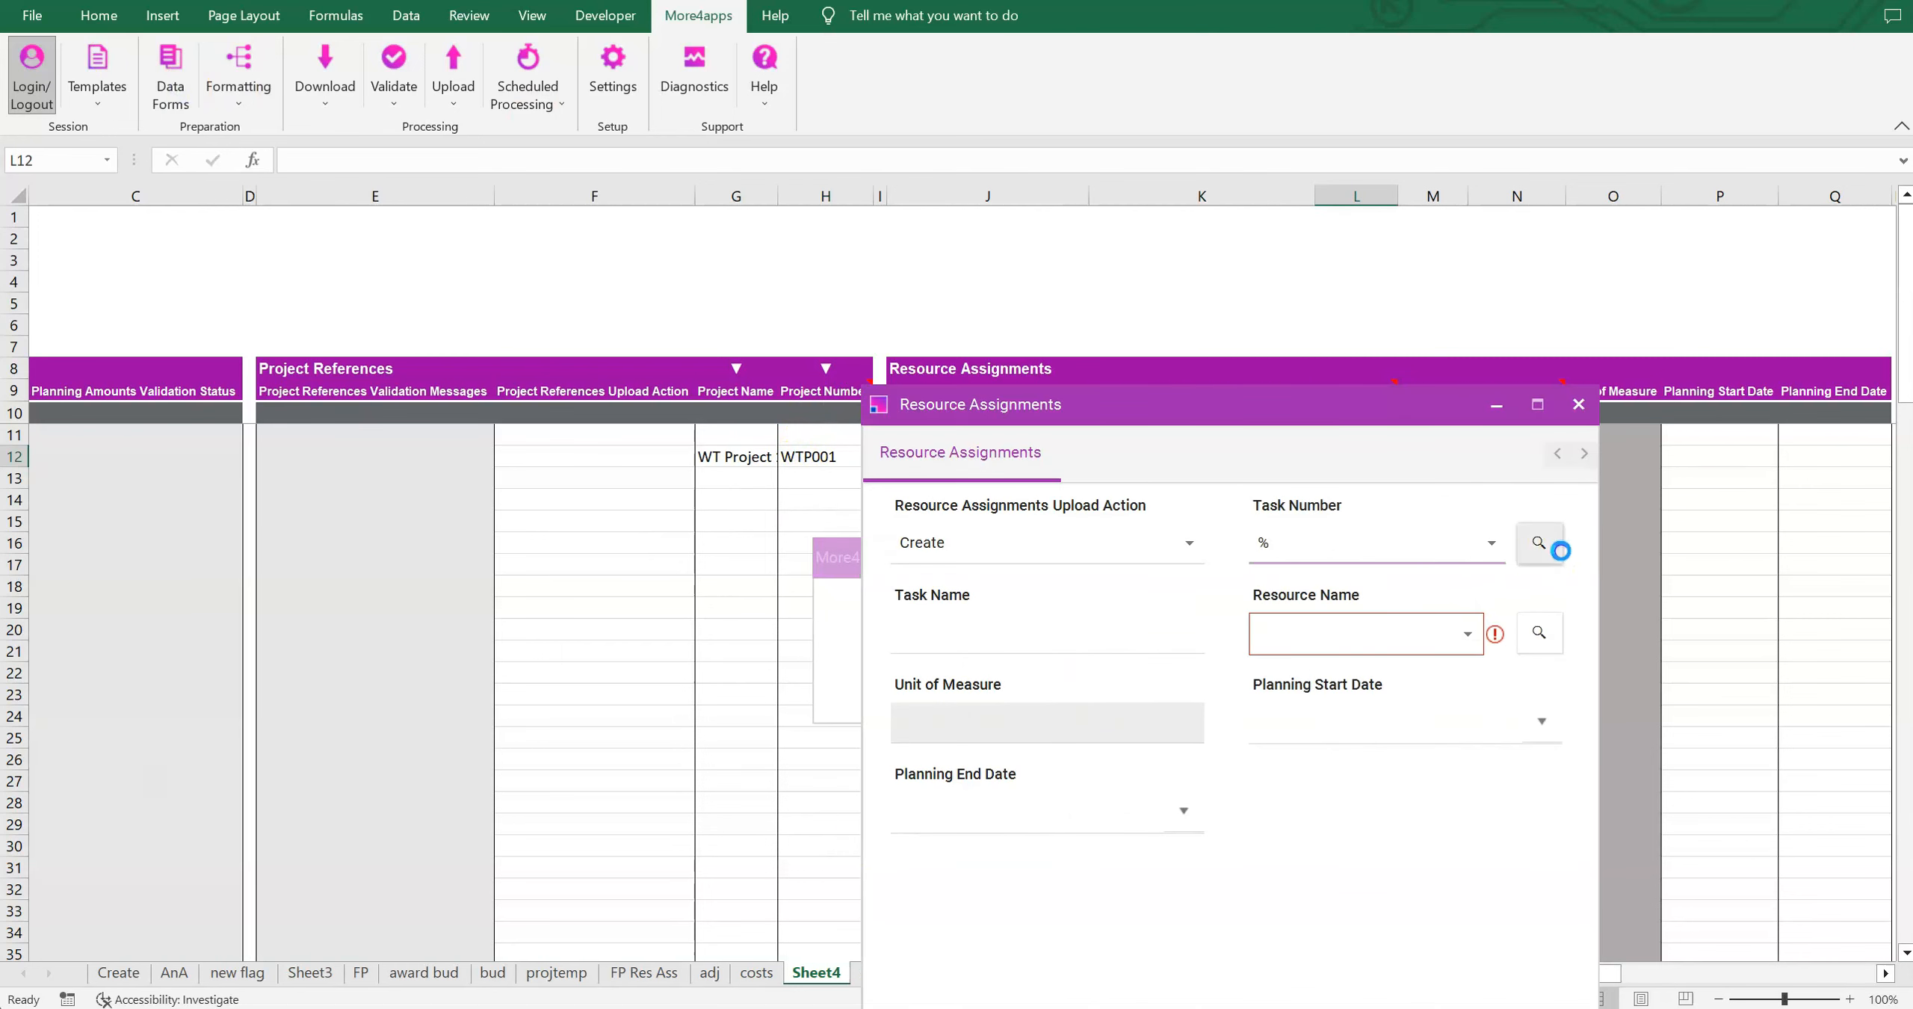
{"action": "left_click", "coordinate": [1313, 323]}
{"action": "left_click", "coordinate": [1345, 500]}
{"action": "left_click", "coordinate": [1325, 435]}
{"action": "type", "text": "Bruce"}
{"action": "left_click", "coordinate": [1468, 433]}
{"action": "left_click", "coordinate": [1390, 434]}
{"action": "left_click", "coordinate": [1302, 515]}
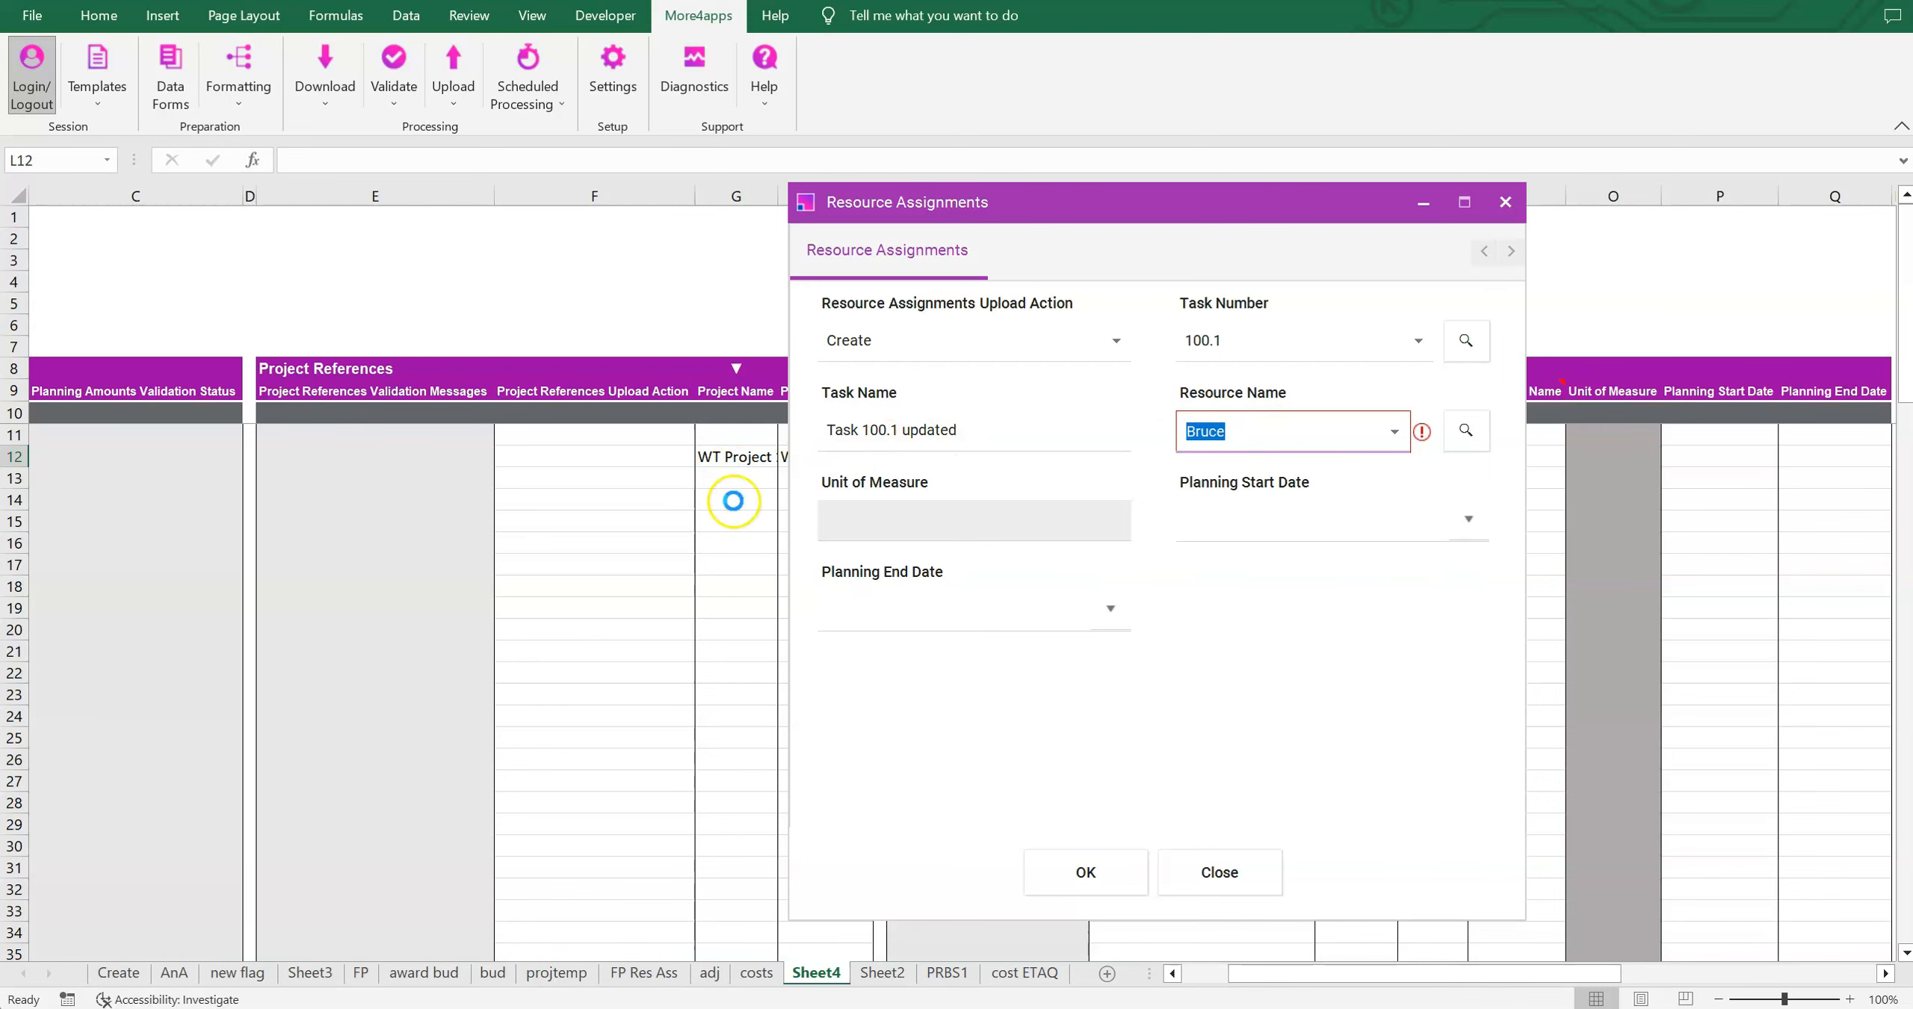
{"action": "left_click", "coordinate": [1085, 873]}
{"action": "left_click_drag", "start_coordinate": [1347, 975], "coordinate": [1601, 975]}
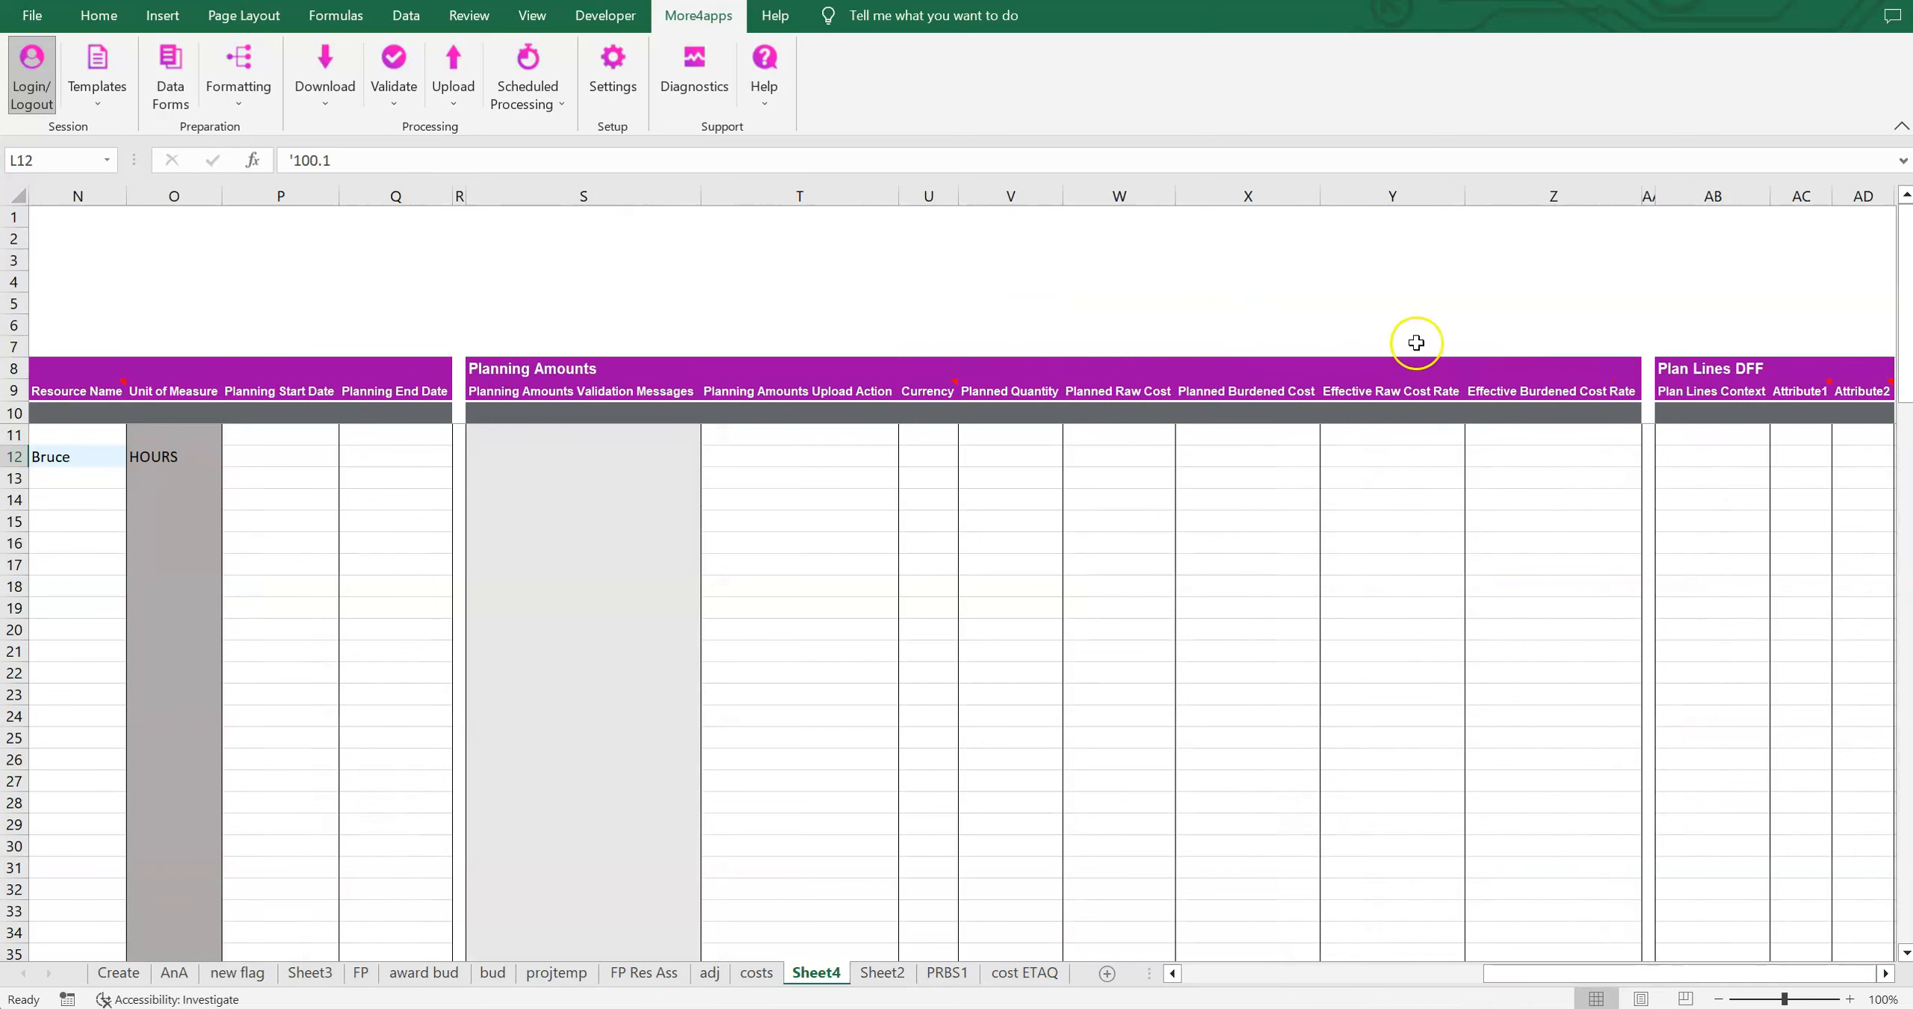
Step: Upload only the task 100.1 assignment row with More4apps Upload Selected, so it shows Accepted
{"action": "left_click", "coordinate": [624, 196]}
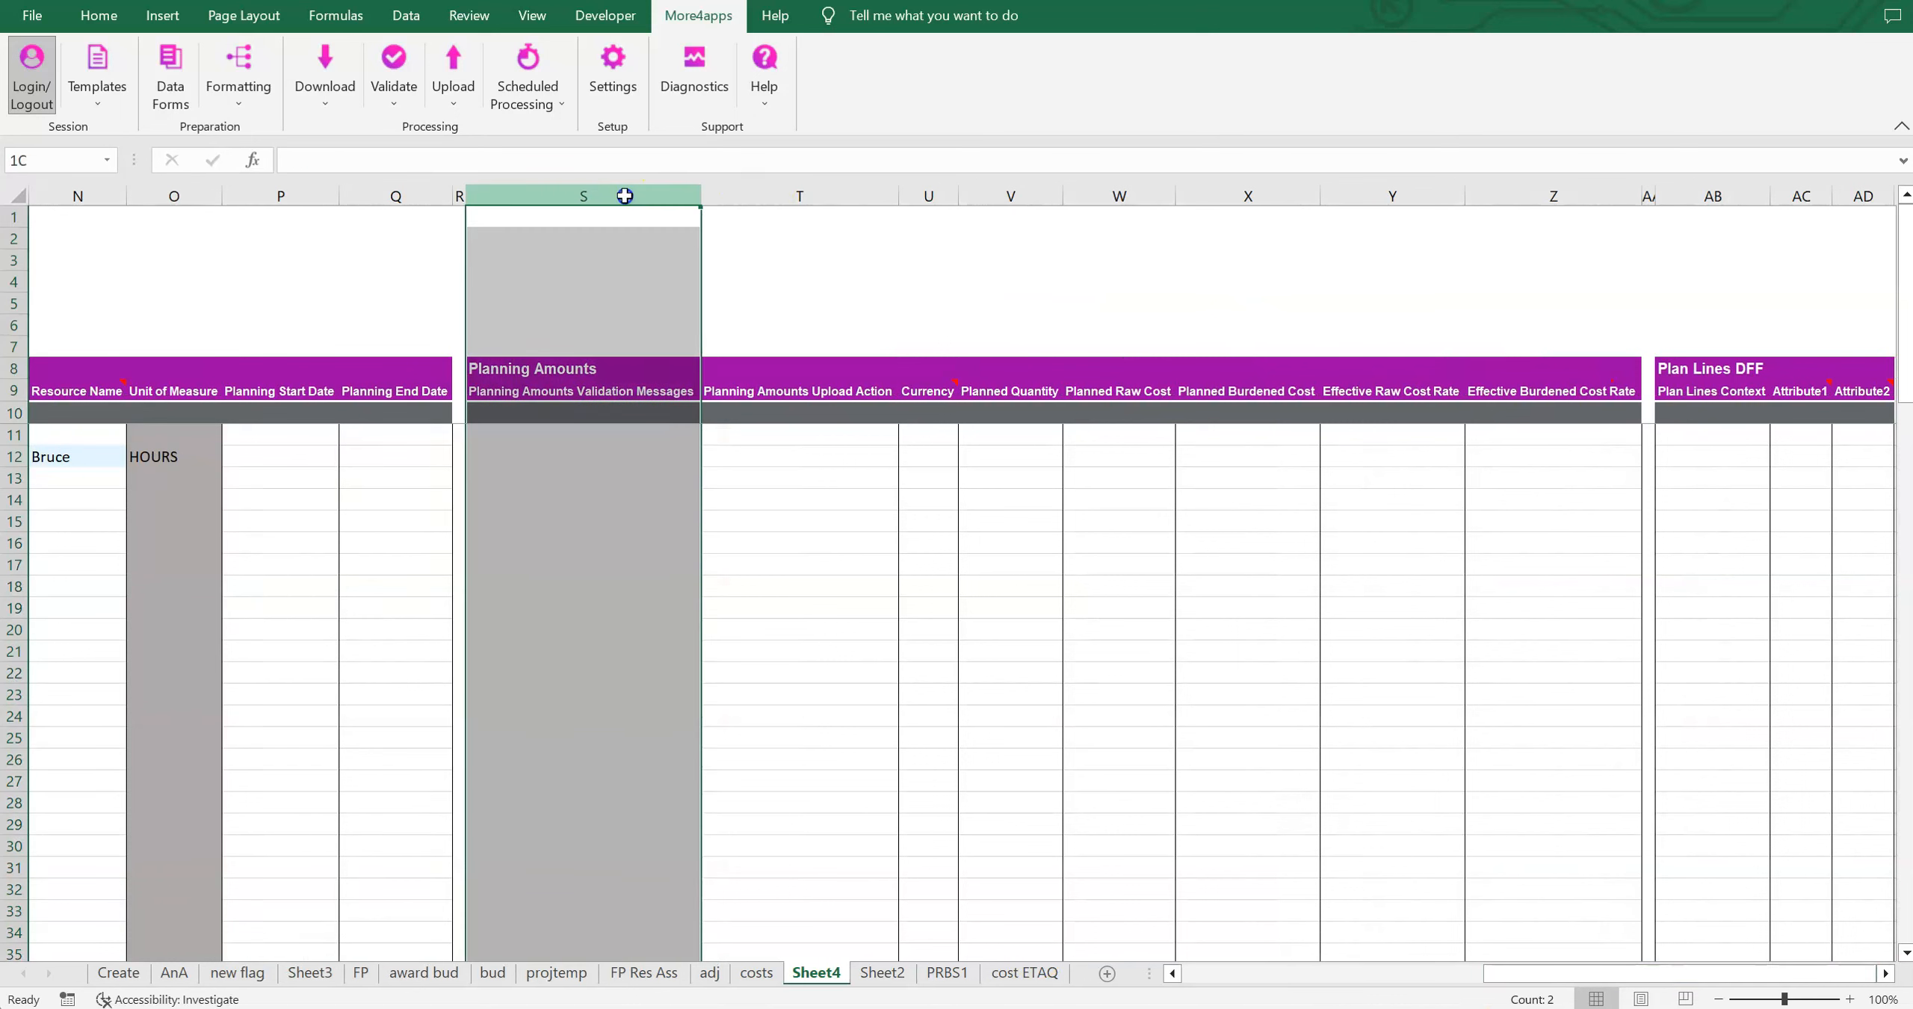
{"action": "left_click_drag", "start_coordinate": [1692, 976], "coordinate": [1488, 974]}
{"action": "left_click", "coordinate": [1008, 454]}
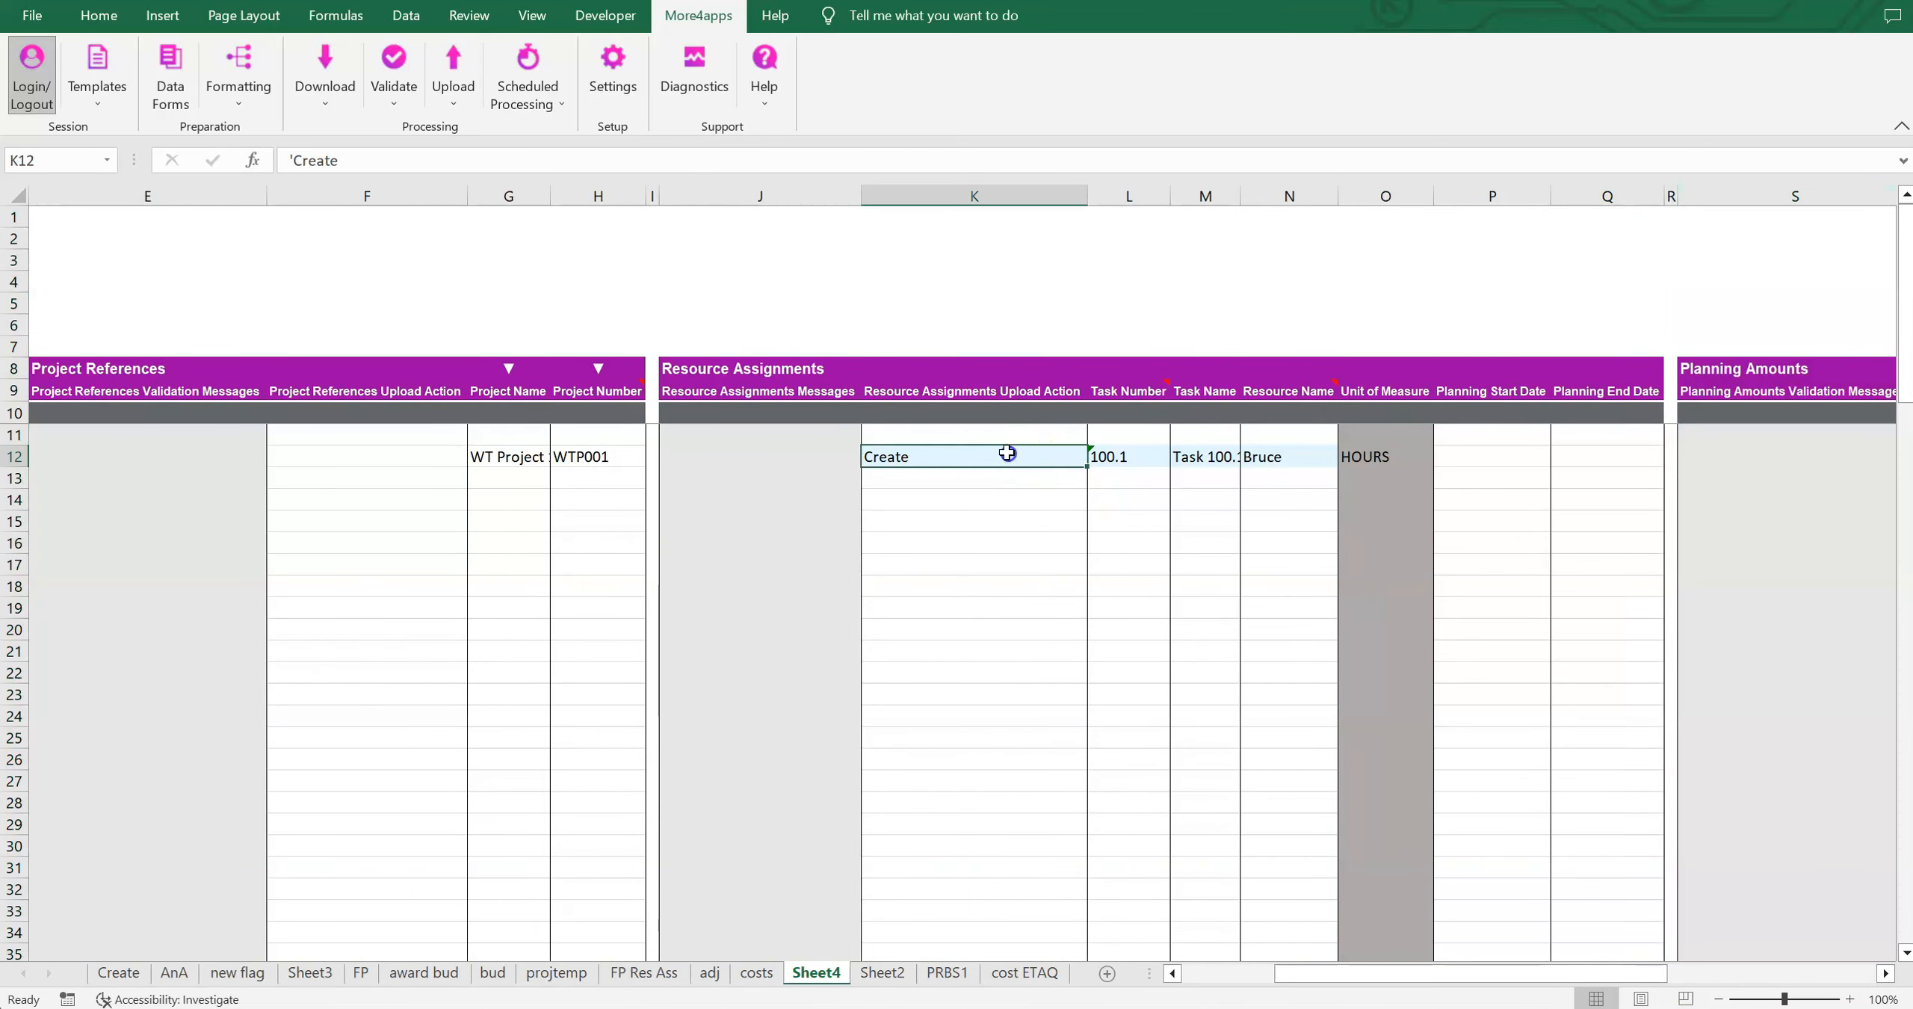
{"action": "left_click", "coordinate": [453, 97]}
{"action": "left_click", "coordinate": [478, 141]}
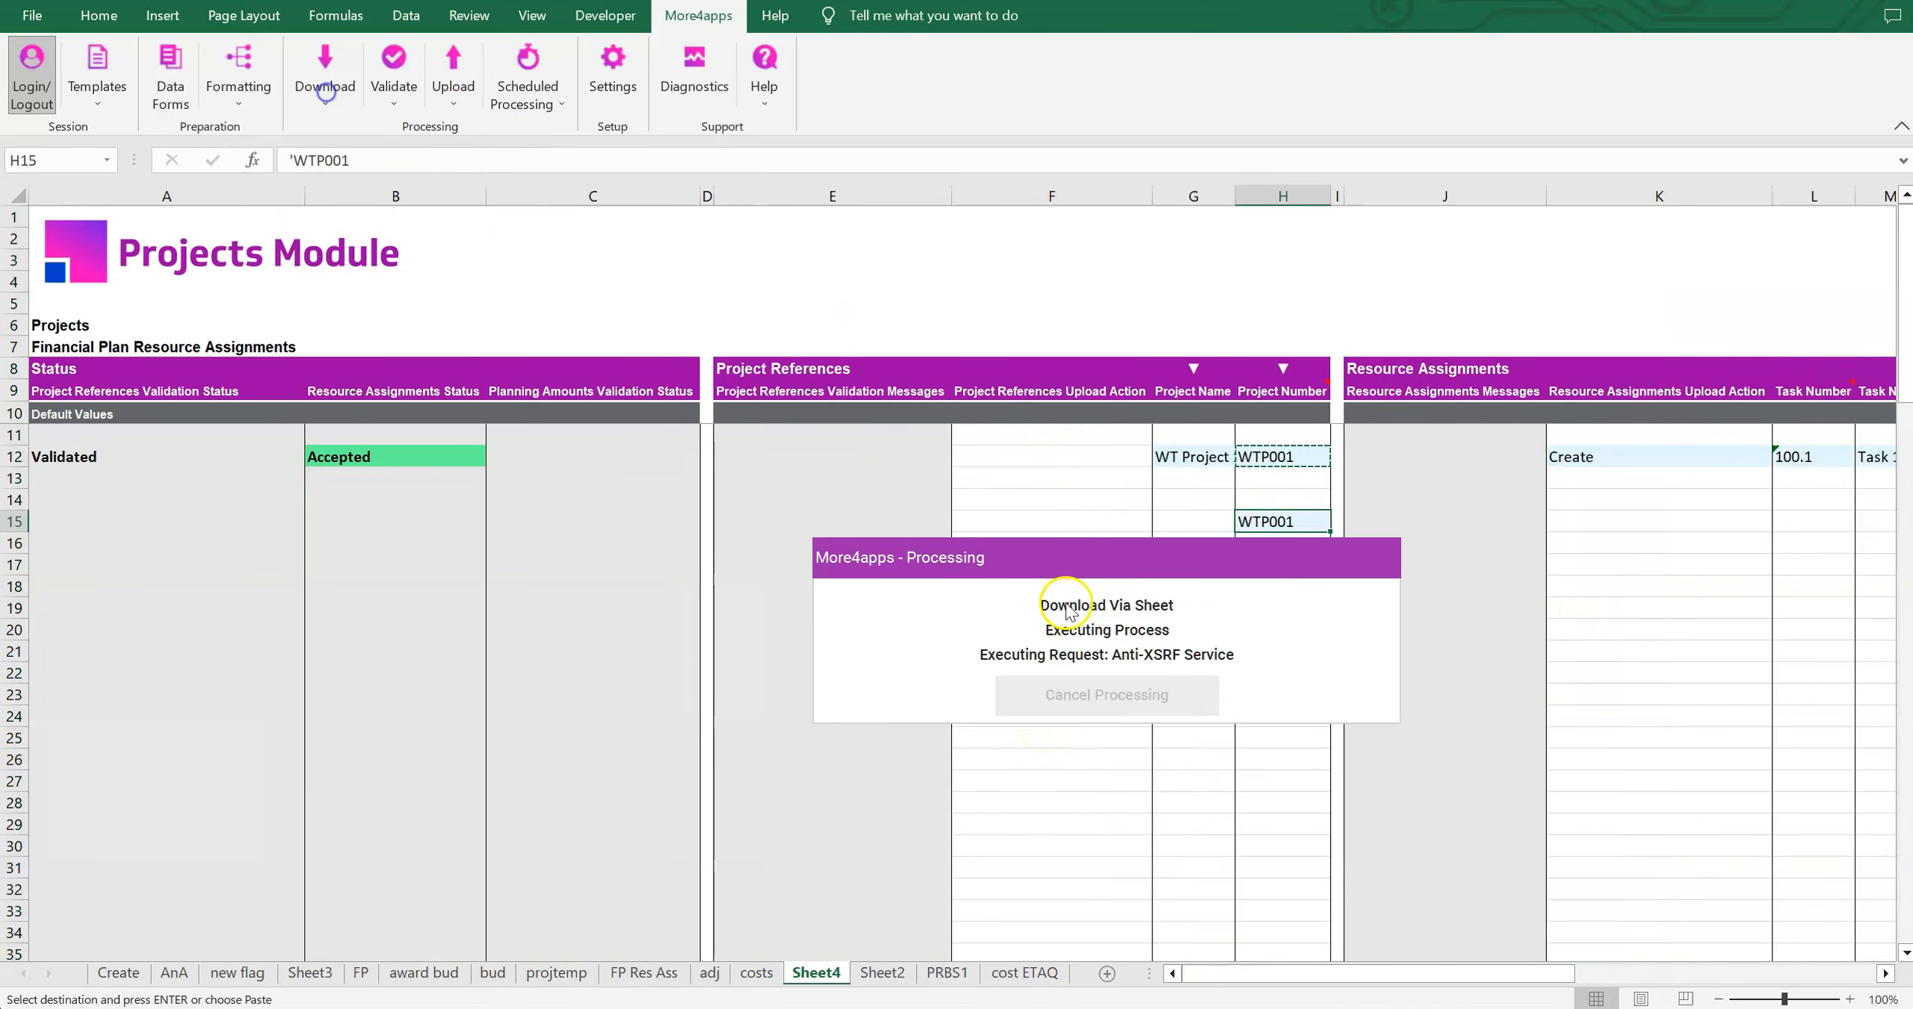
{"action": "left_click", "coordinate": [1080, 694]}
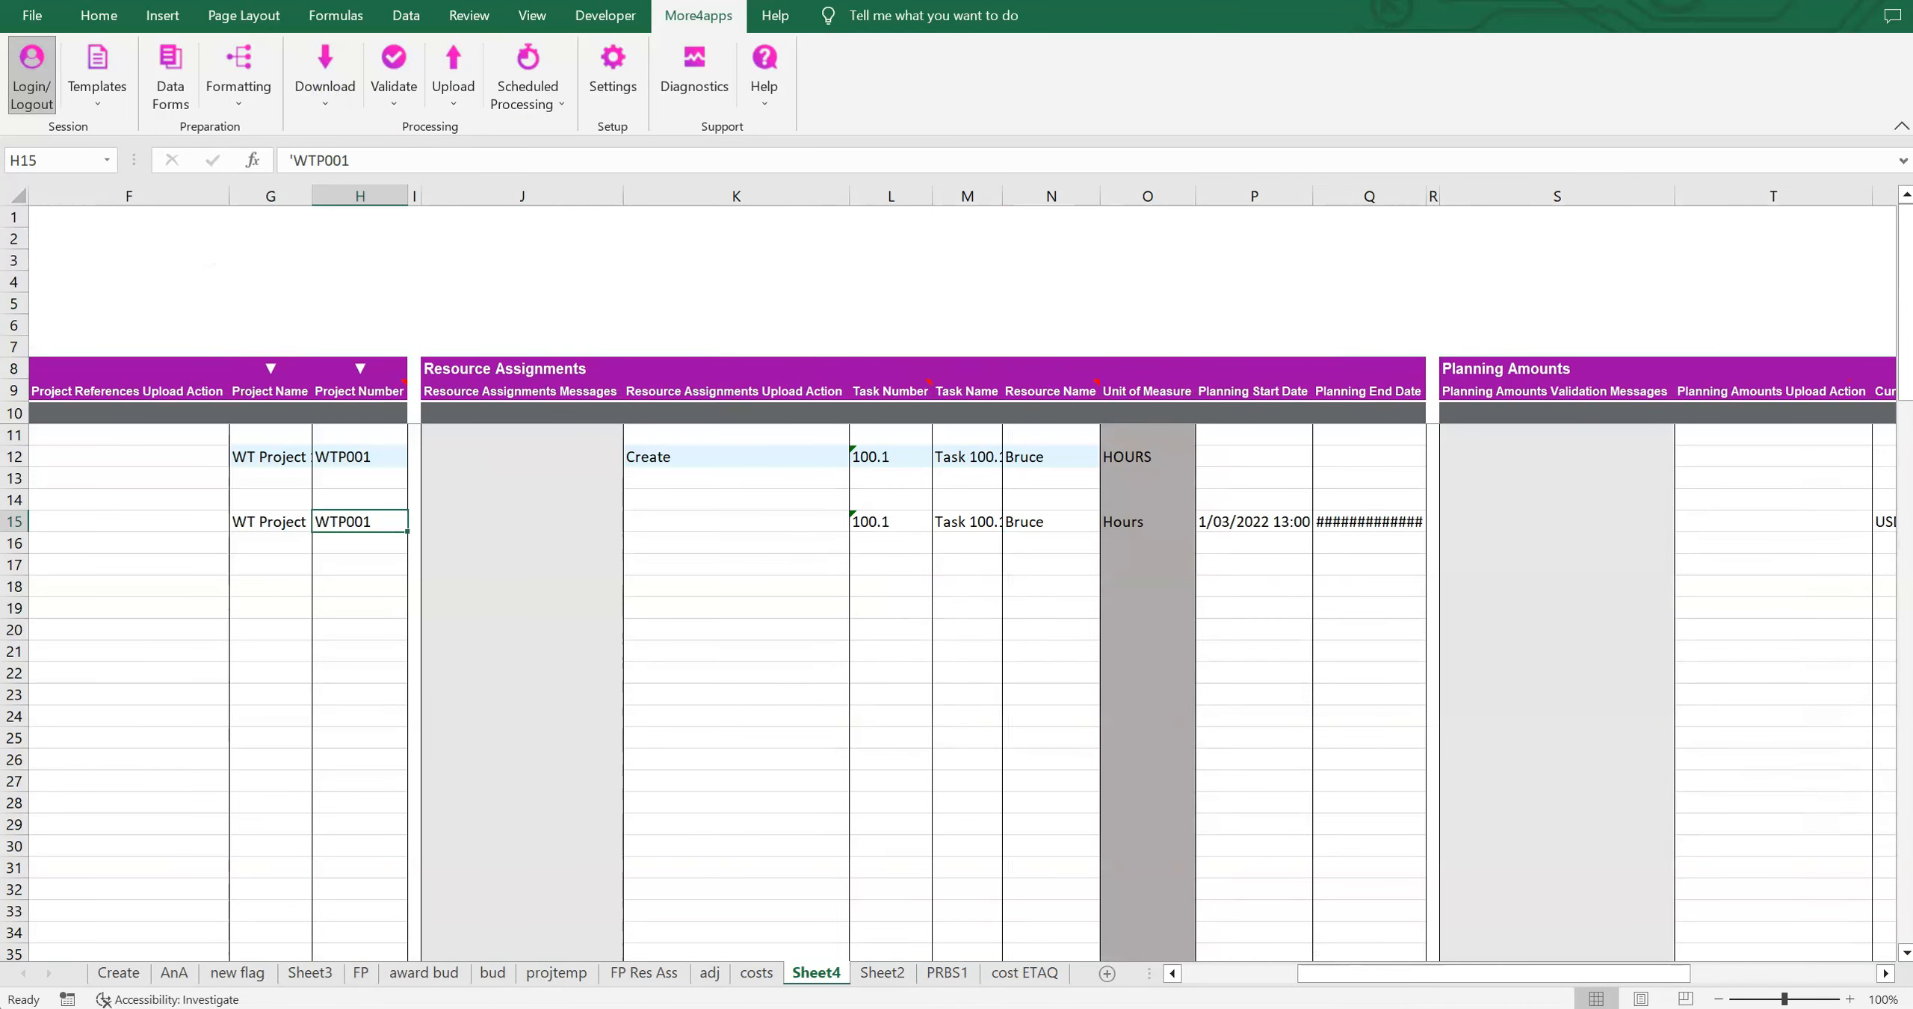
Step: Compare Sheet4's accepted assignment against Sheet2's RBS row 12 (E12, H12, F12)
{"action": "left_click", "coordinate": [883, 973]}
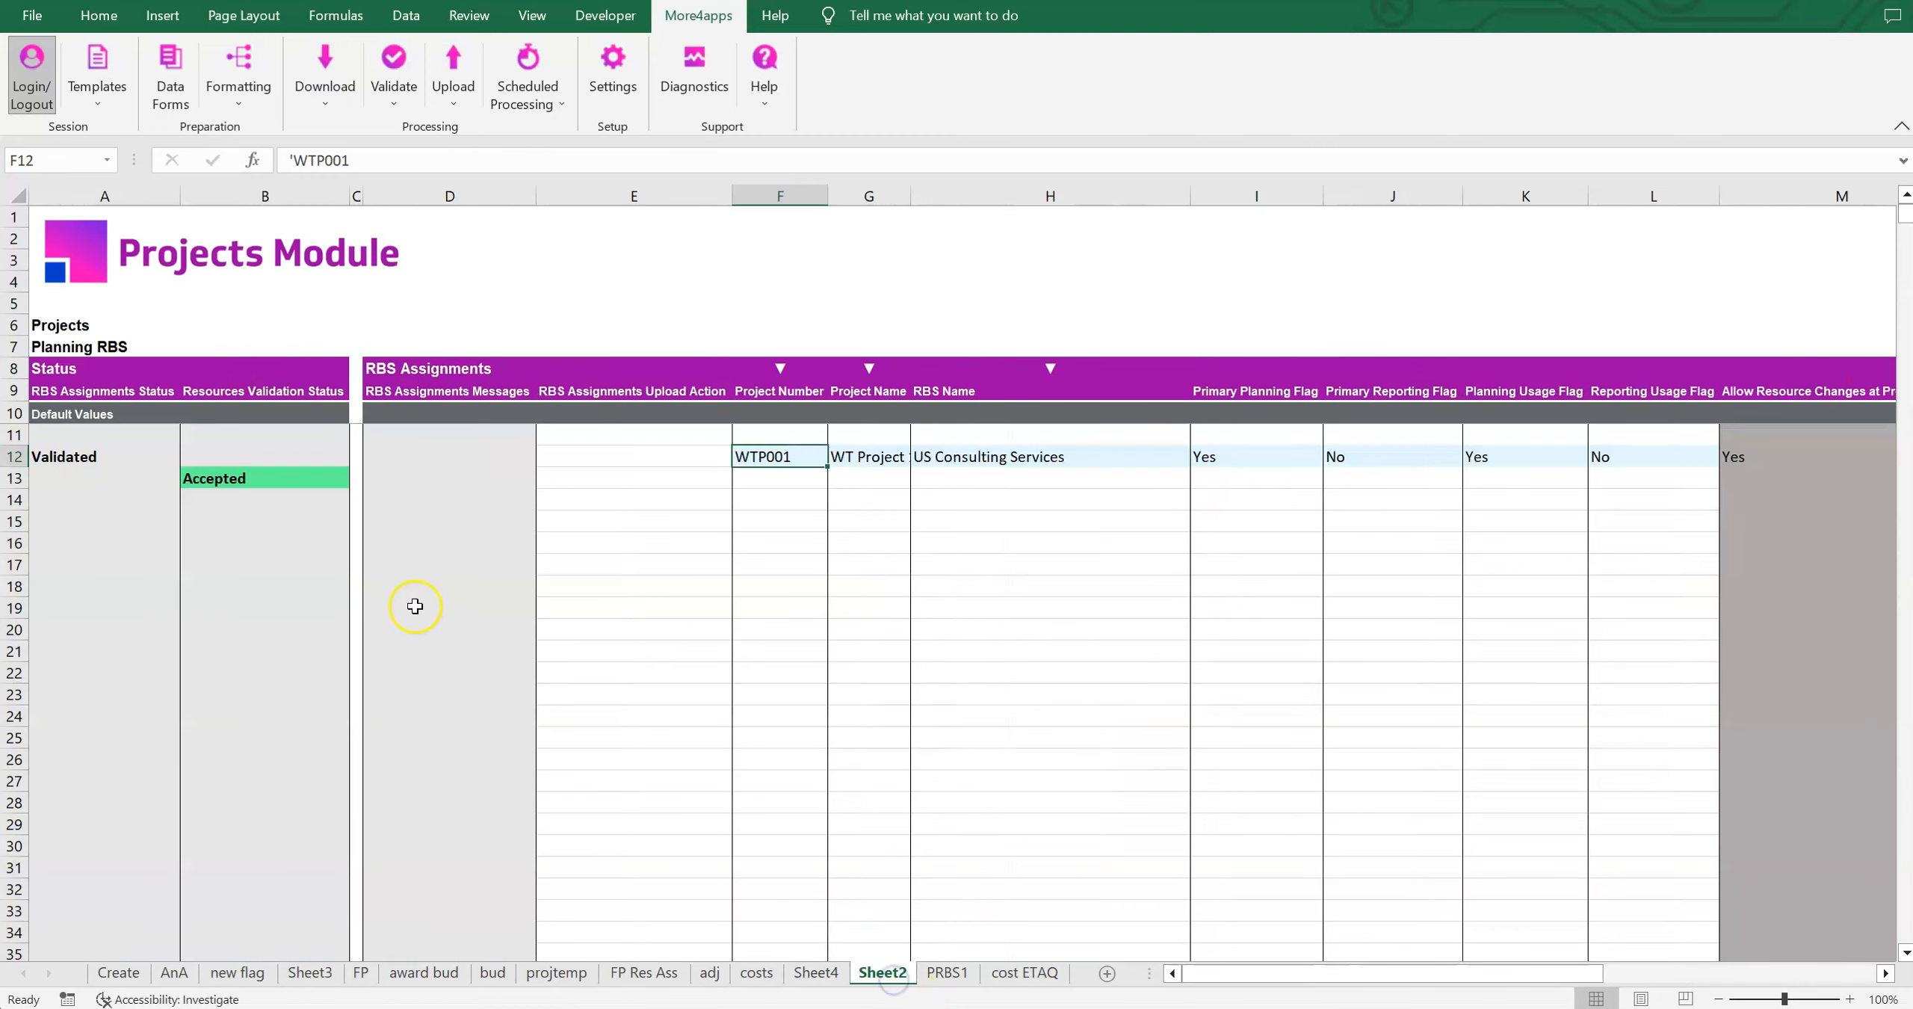
{"action": "left_click", "coordinate": [823, 976]}
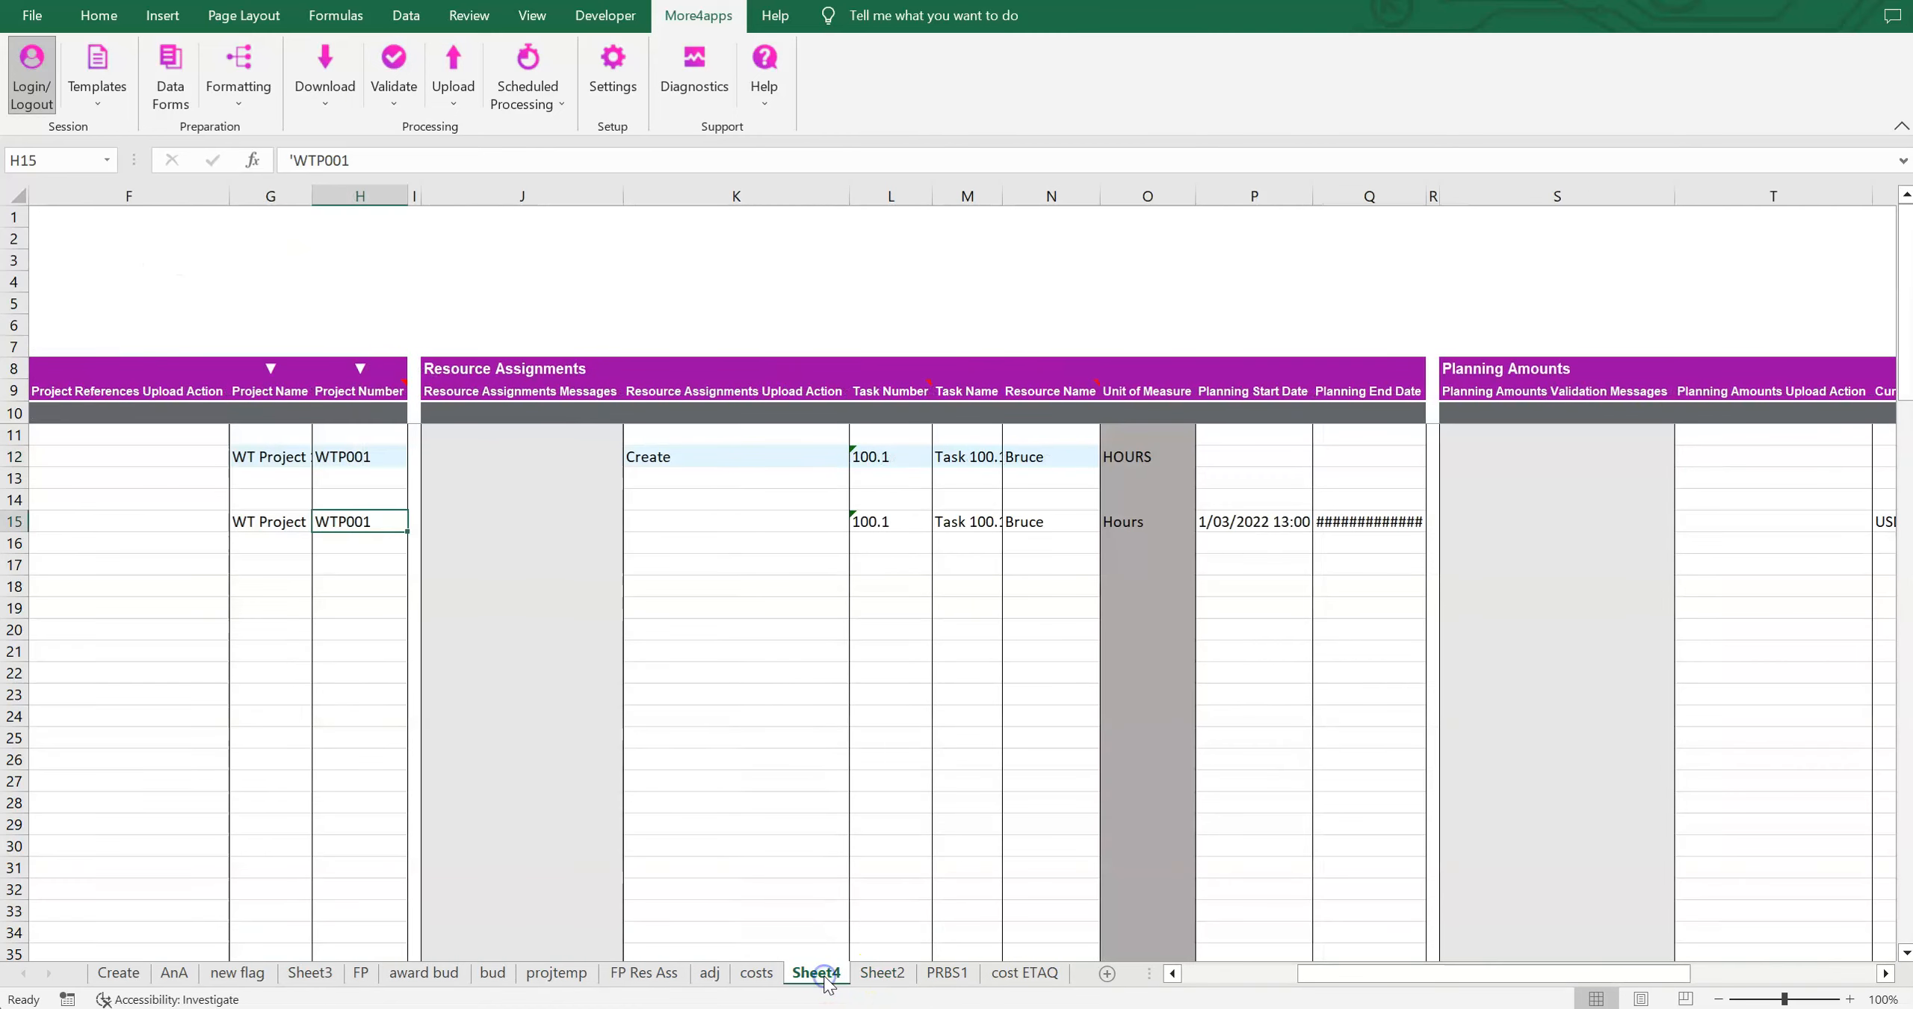
{"action": "left_click_drag", "start_coordinate": [1345, 973], "coordinate": [1166, 971]}
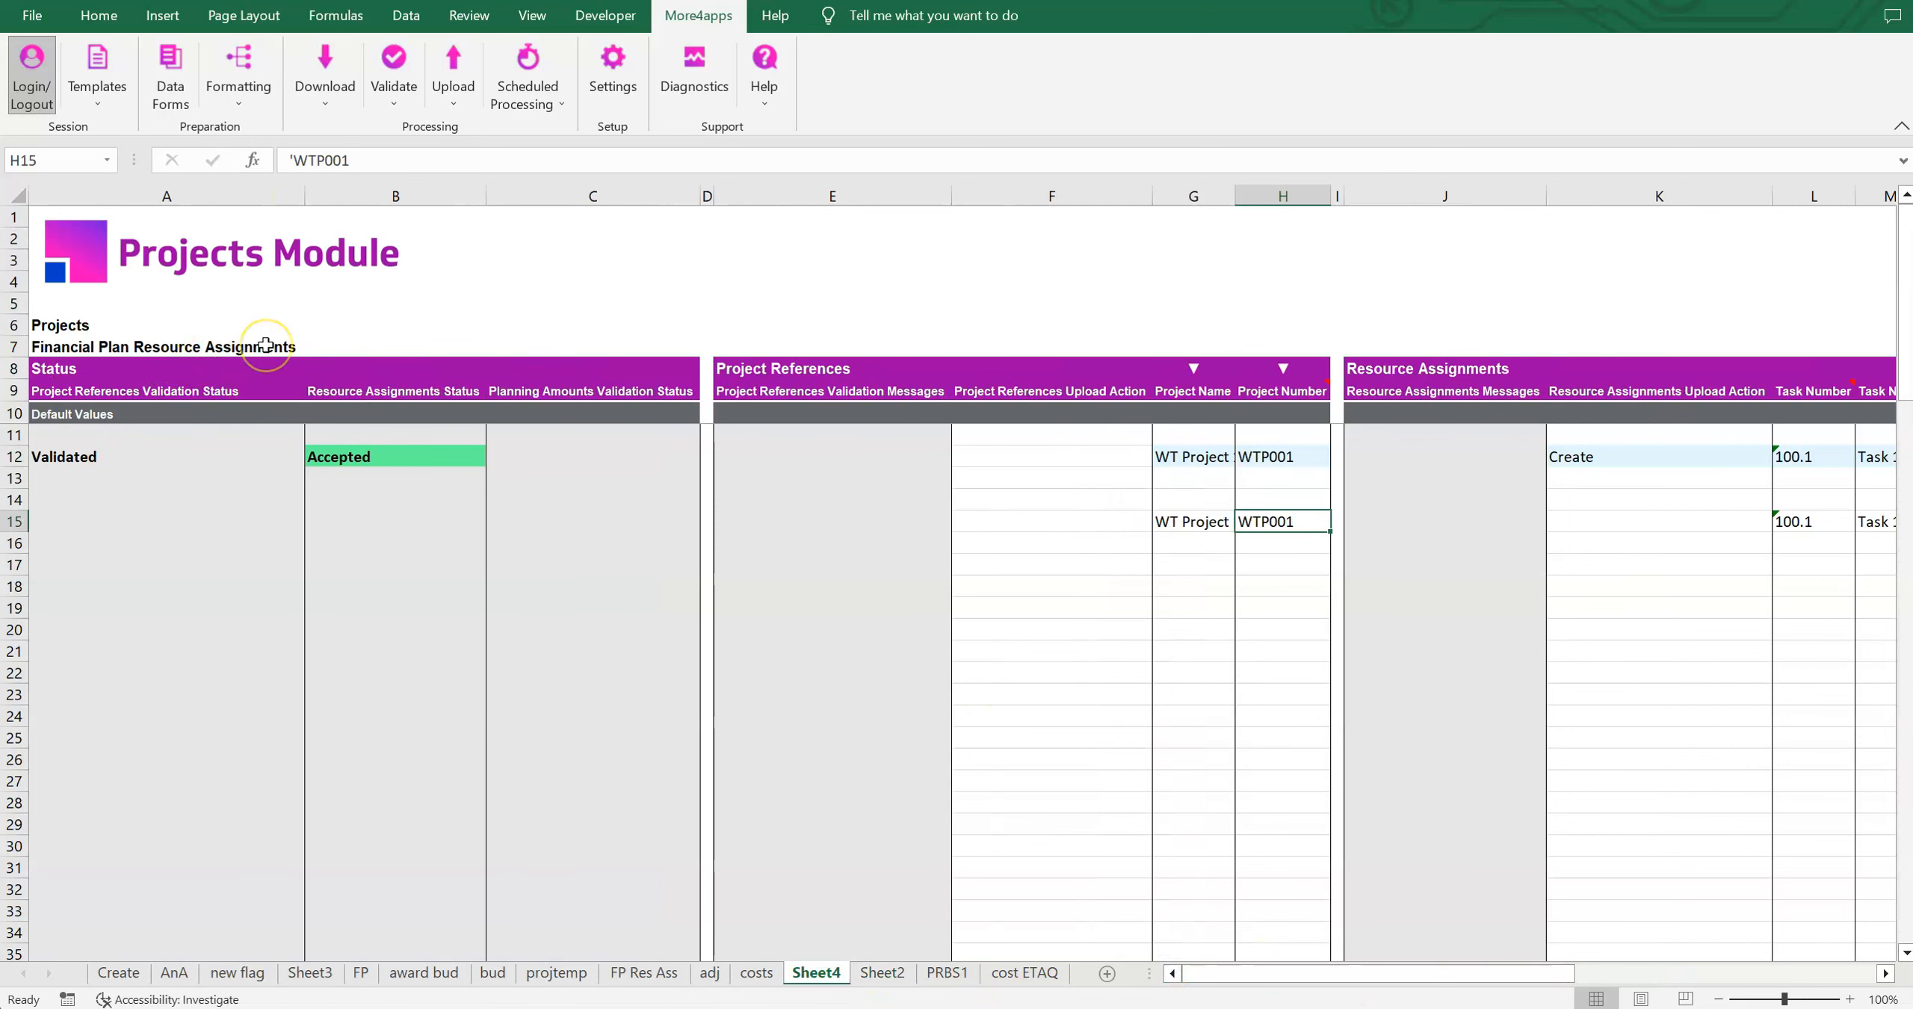
{"action": "left_click", "coordinate": [889, 973]}
{"action": "left_click", "coordinate": [672, 452]}
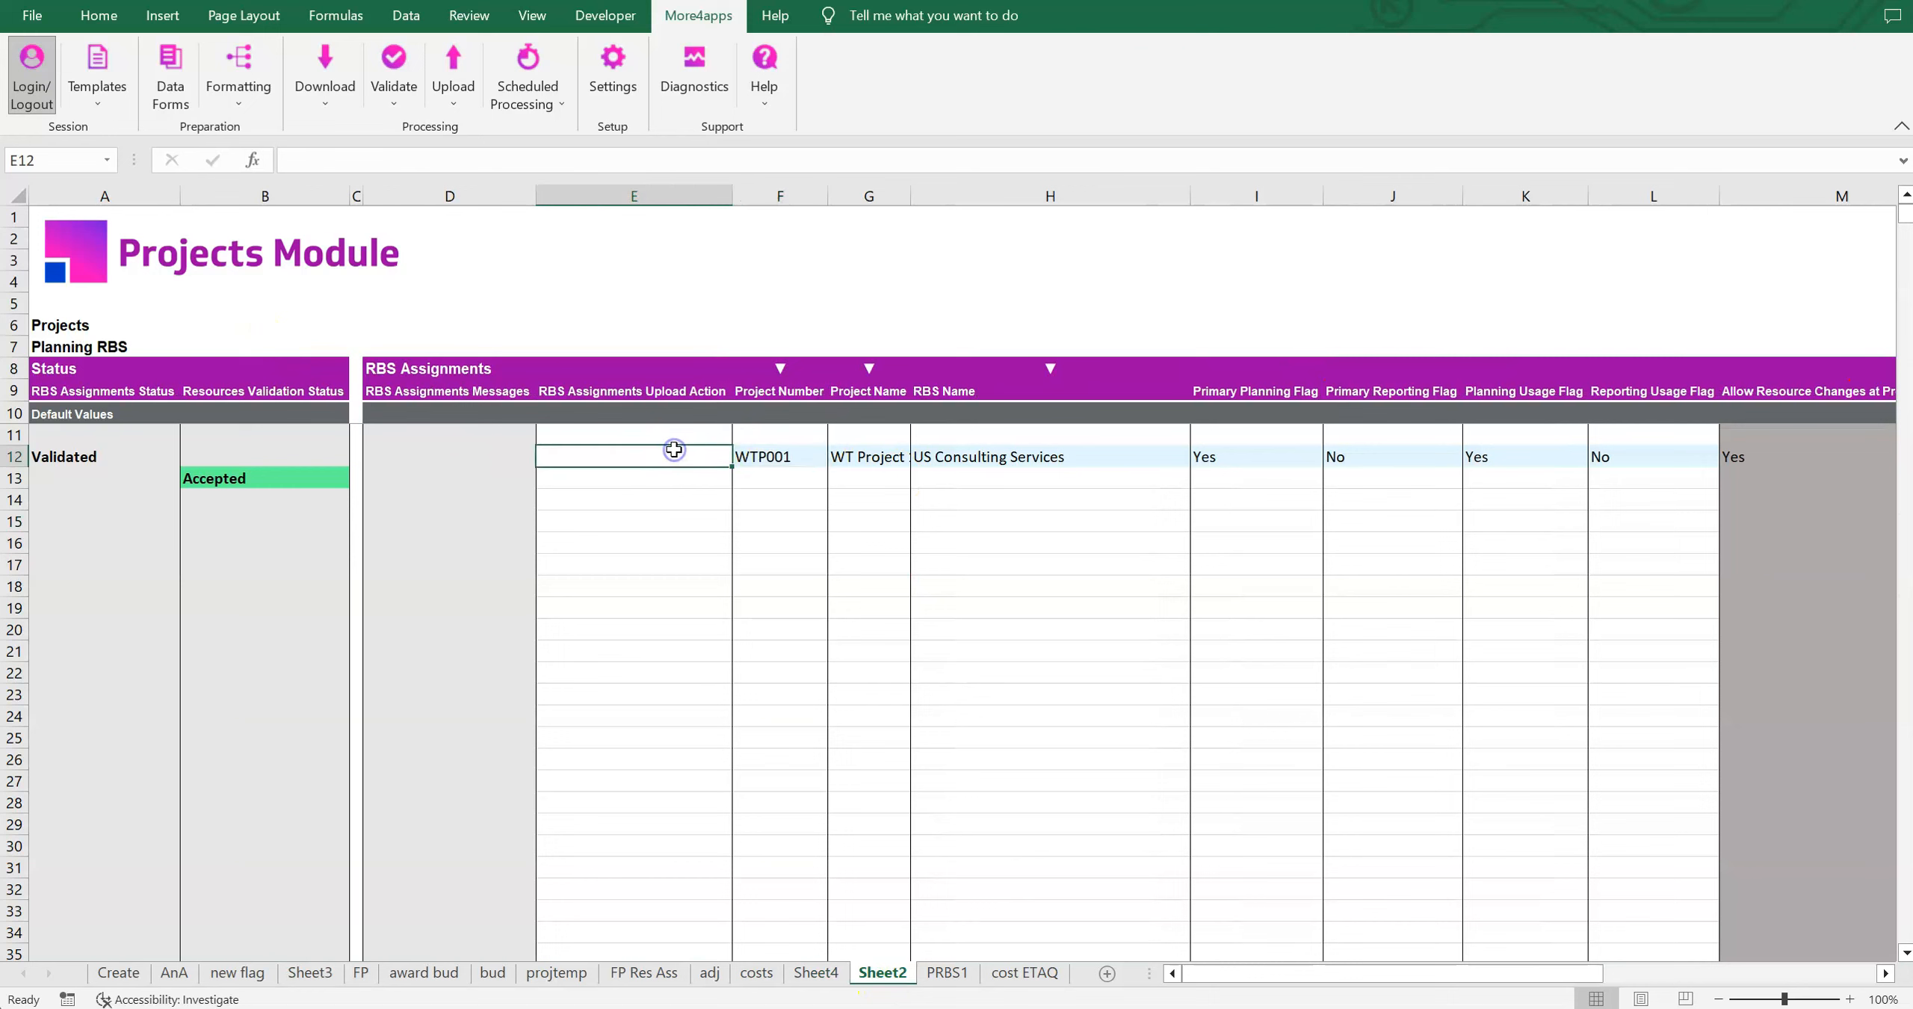
{"action": "left_click", "coordinate": [1060, 458]}
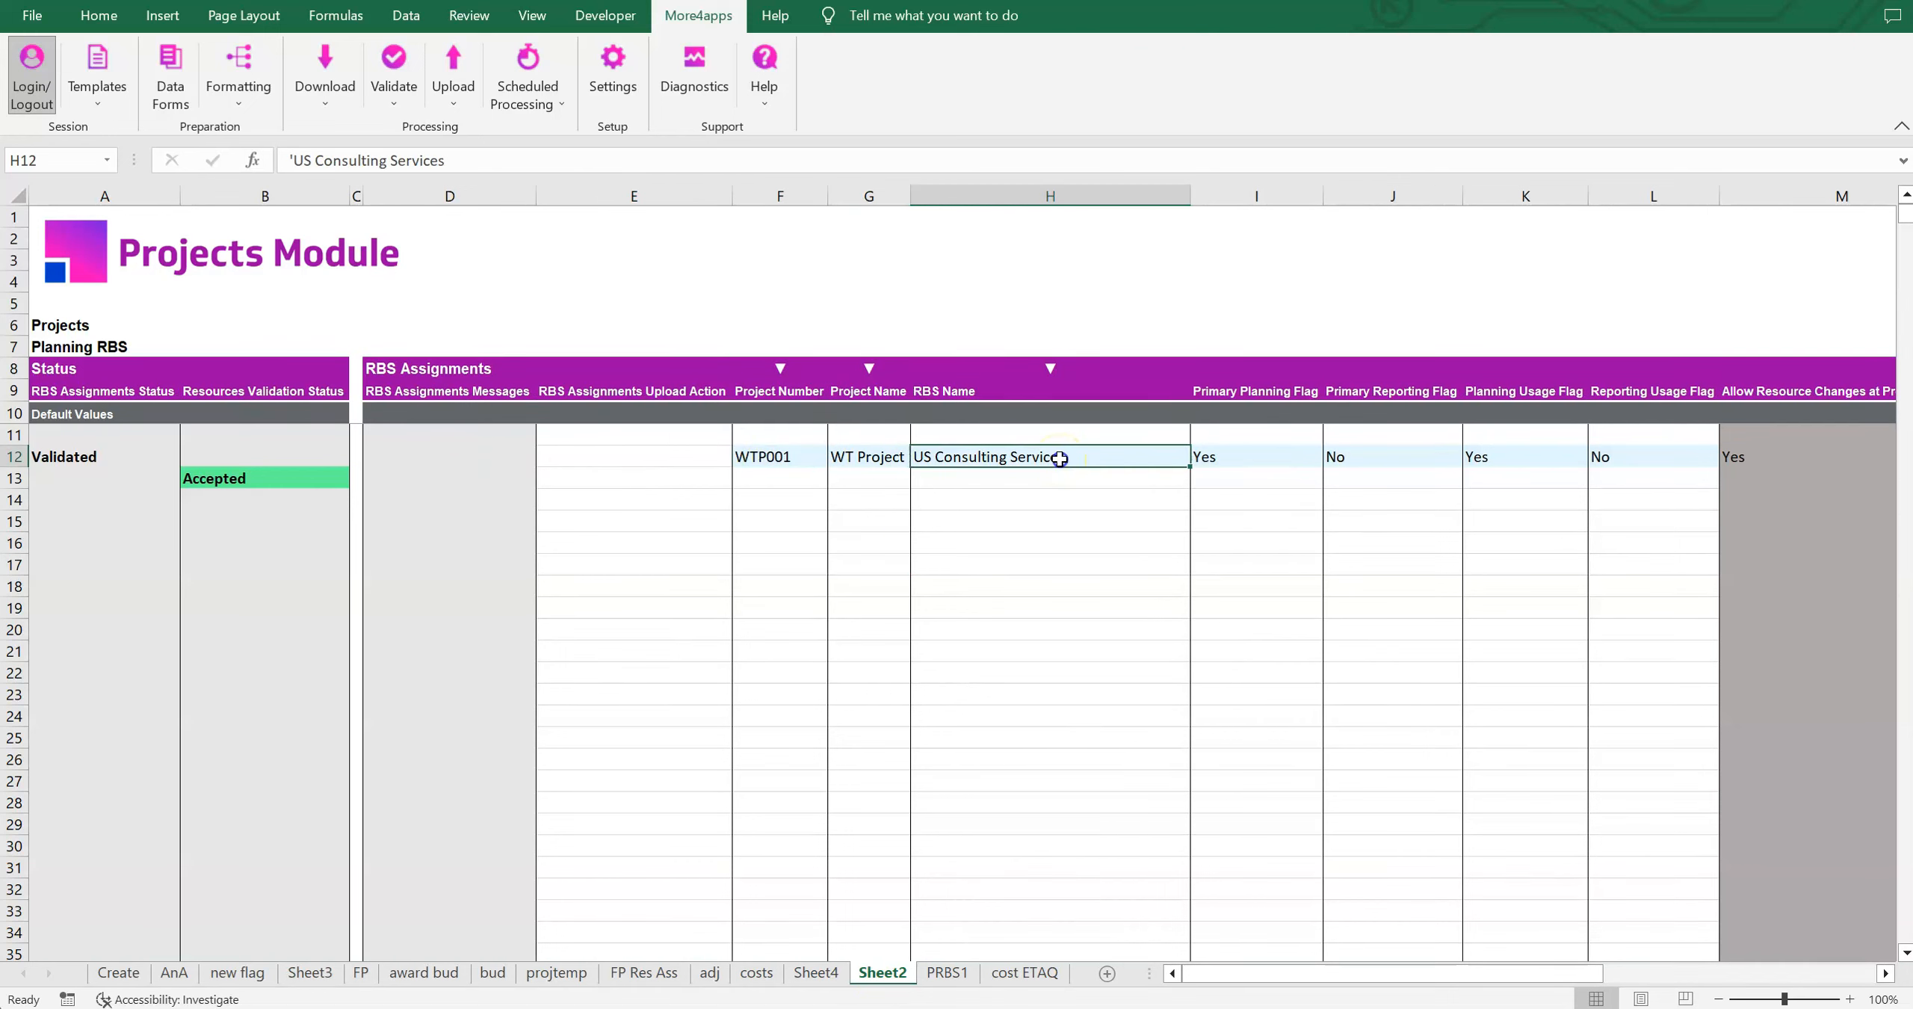
{"action": "left_click", "coordinate": [798, 449]}
{"action": "left_click", "coordinate": [813, 973]}
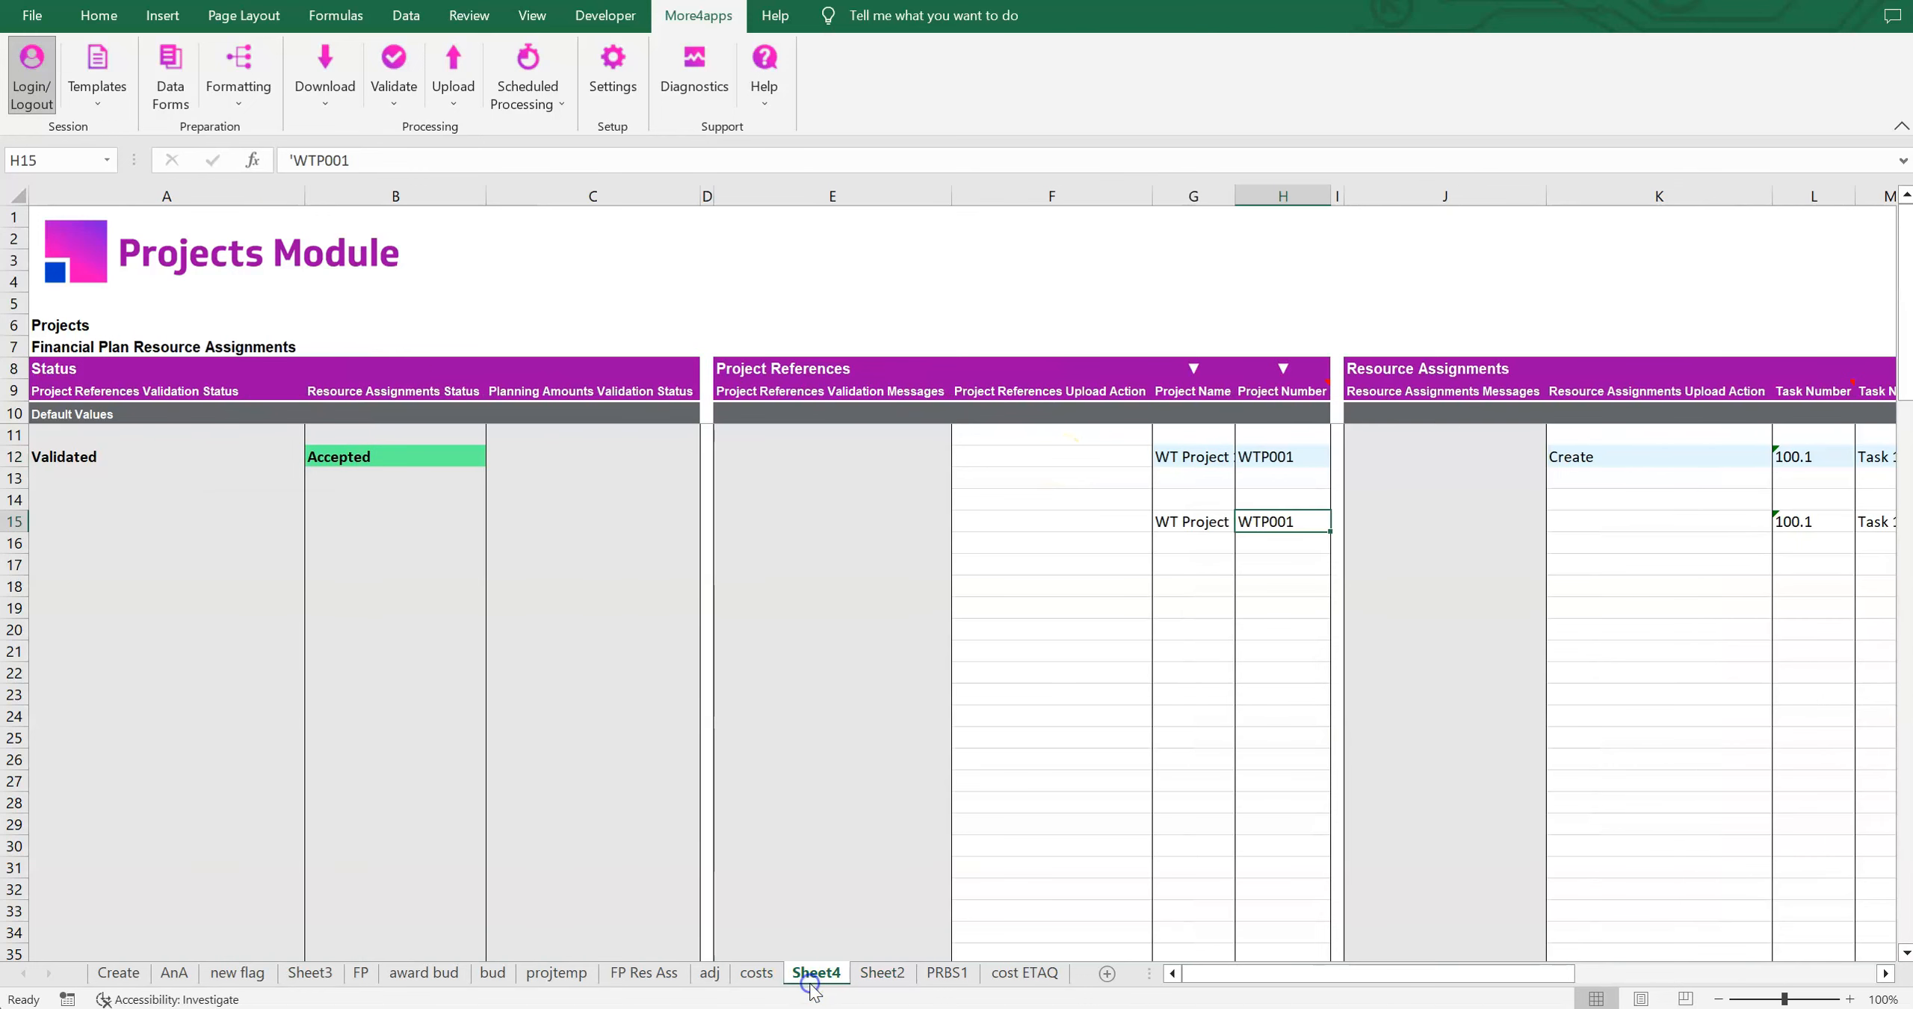